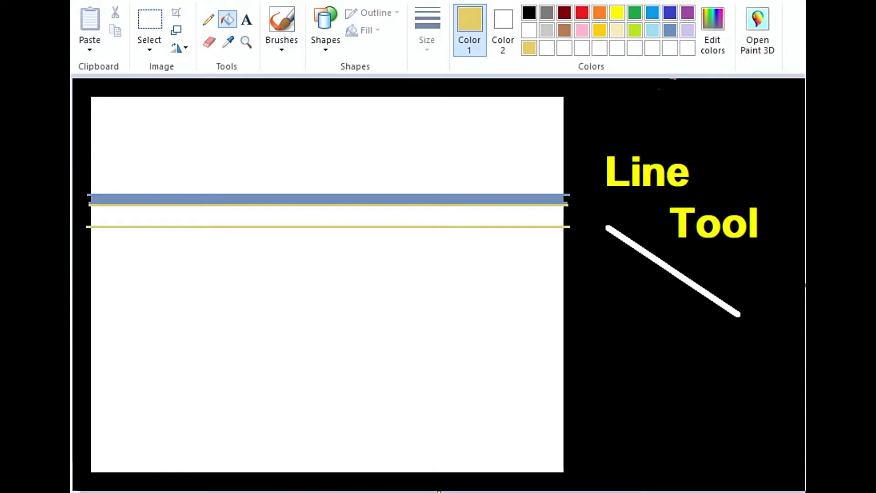
Step: Fill the white band directly beneath the blue horizon strip with light yellow
{"action": "left_click", "coordinate": [411, 216]}
{"action": "left_click", "coordinate": [617, 30]}
{"action": "left_click", "coordinate": [410, 216]}
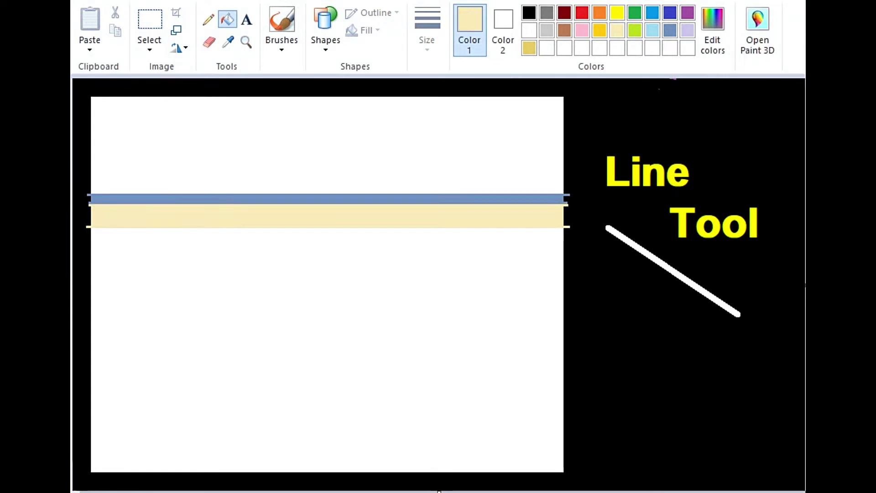
Step: Draw two gold curves from the horizon's right part to the canvas's left and bottom edges as the borders of a widening road
{"action": "mouse_move", "coordinate": [450, 227]}
{"action": "left_mouse_down"}
{"action": "mouse_move", "coordinate": [436, 276]}
{"action": "mouse_move", "coordinate": [125, 383]}
{"action": "mouse_move", "coordinate": [91, 375]}
{"action": "left_mouse_up"}
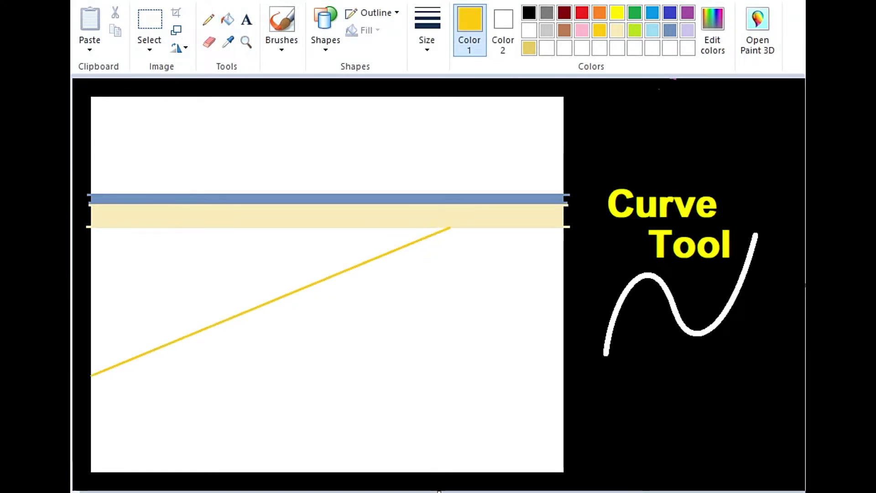
{"action": "left_click_drag", "start_coordinate": [411, 243], "coordinate": [440, 292]}
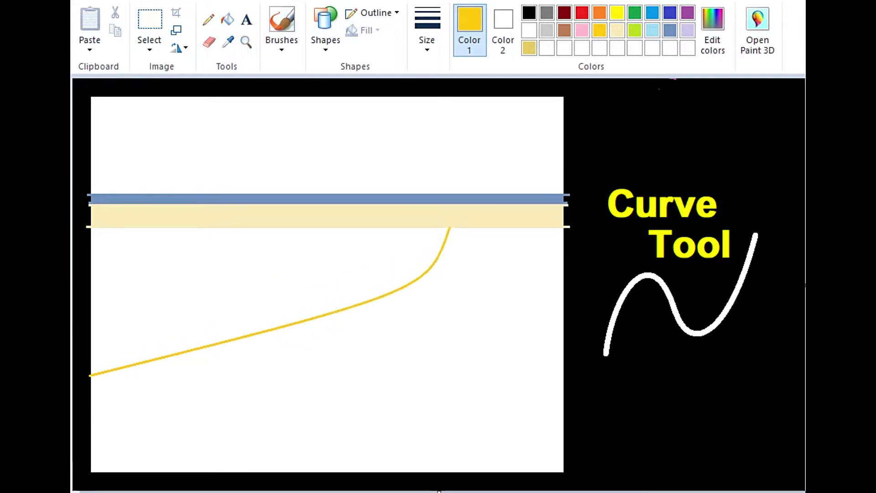
{"action": "left_click_drag", "start_coordinate": [462, 227], "coordinate": [183, 473]}
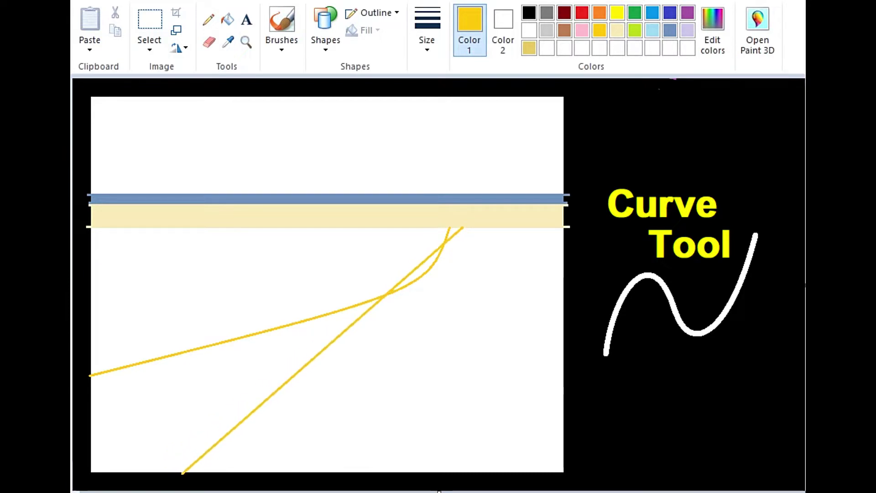
{"action": "left_click_drag", "start_coordinate": [424, 270], "coordinate": [458, 291]}
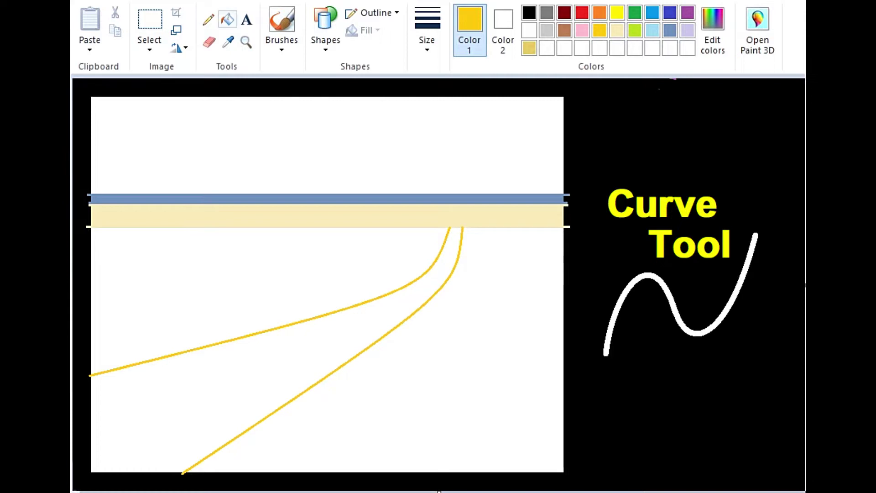
Step: Fill the fields on both sides of the road with gold
{"action": "left_click", "coordinate": [227, 19]}
{"action": "left_click", "coordinate": [410, 401]}
{"action": "left_click", "coordinate": [228, 282]}
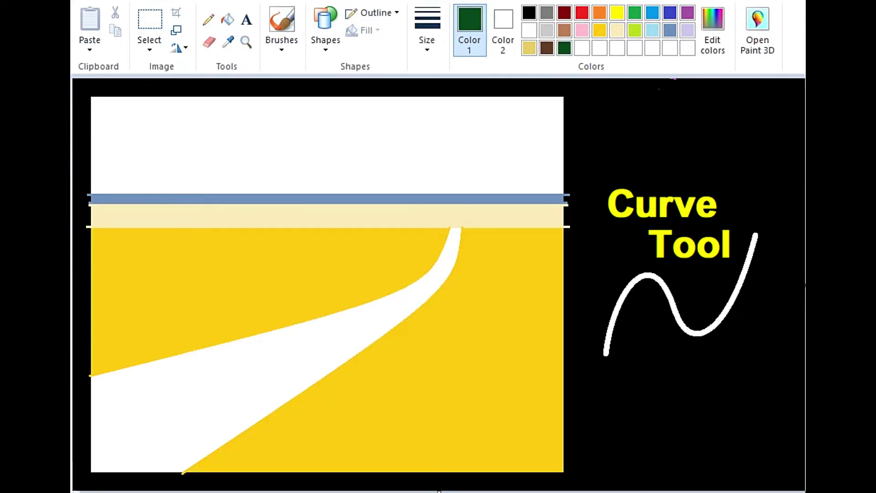
Step: Draw a low dark green mound on the left part of the horizon with the Curve tool and fill it dark green
{"action": "left_click_drag", "start_coordinate": [171, 229], "coordinate": [281, 228]}
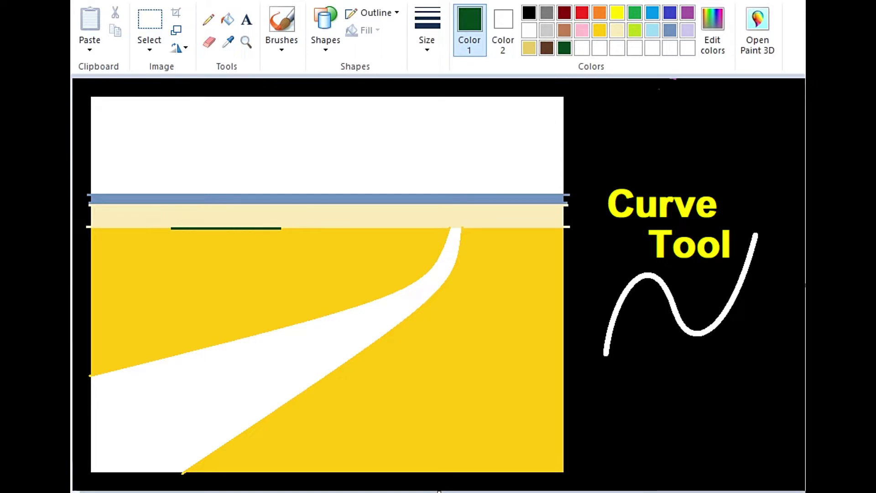
{"action": "left_click_drag", "start_coordinate": [196, 228], "coordinate": [227, 208]}
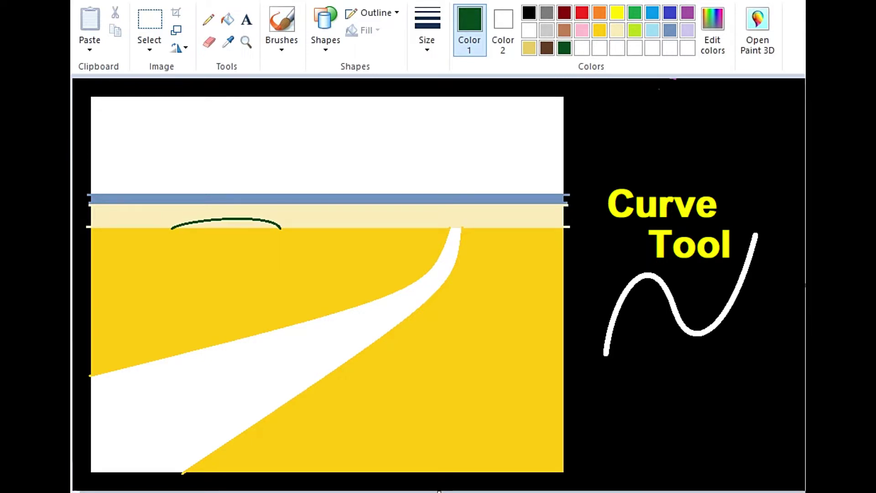
{"action": "left_click", "coordinate": [227, 19]}
{"action": "left_click", "coordinate": [226, 224]}
Step: Draw a straight dark green line along the base of the mound to even out its lower edge
{"action": "left_click", "coordinate": [245, 41]}
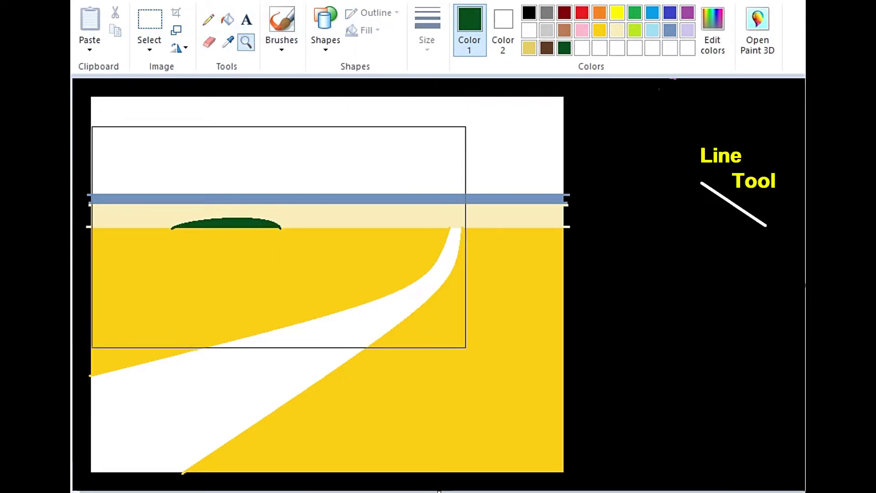
{"action": "left_click", "coordinate": [259, 221]}
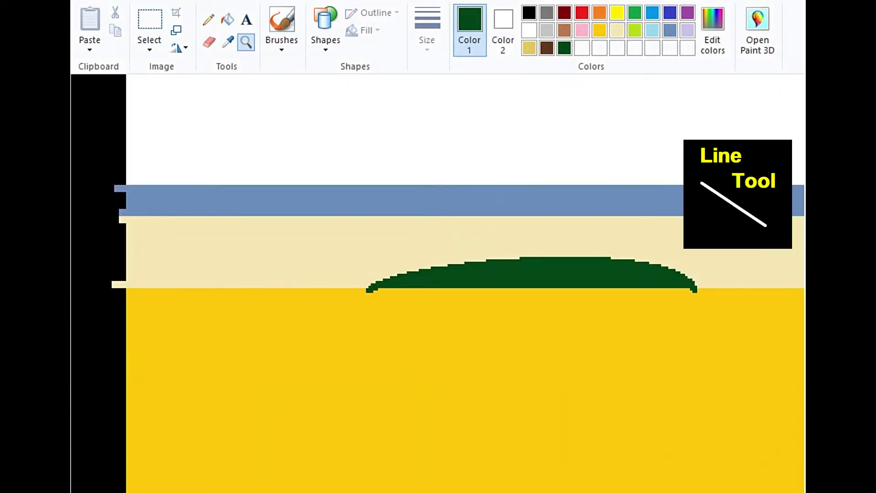
{"action": "left_click", "coordinate": [326, 28]}
{"action": "left_click", "coordinate": [317, 63]}
{"action": "left_click_drag", "start_coordinate": [369, 288], "coordinate": [693, 288]}
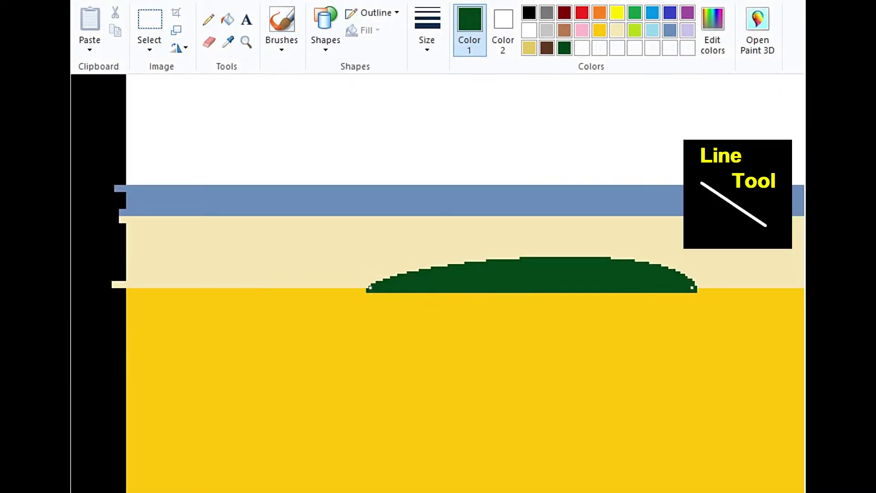
Step: Outline a small house left of the mound with straight lines, using red for the roof and dark brown for the walls
{"action": "left_click", "coordinate": [582, 12]}
{"action": "mouse_move", "coordinate": [273, 241]}
{"action": "left_mouse_down"}
{"action": "mouse_move", "coordinate": [251, 270]}
{"action": "mouse_move", "coordinate": [351, 241]}
{"action": "mouse_move", "coordinate": [332, 277]}
{"action": "mouse_move", "coordinate": [250, 268]}
{"action": "left_mouse_up"}
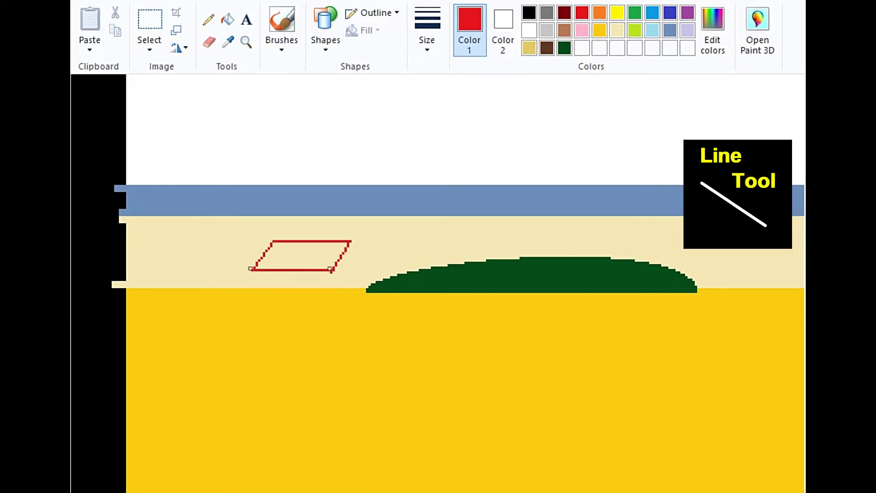
{"action": "key", "text": "Escape"}
{"action": "left_click_drag", "start_coordinate": [363, 261], "coordinate": [363, 267]}
{"action": "left_click", "coordinate": [547, 47]}
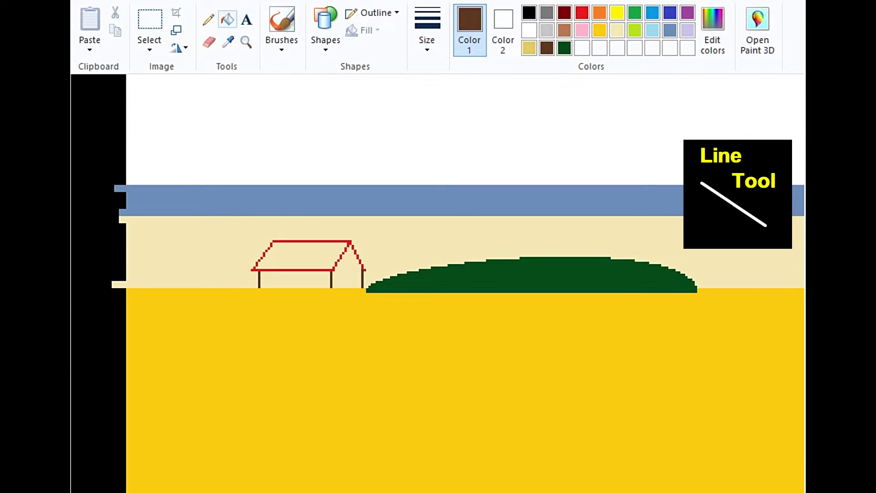
Step: Fill the house's two walls with rose and its roof with dark red
{"action": "left_click", "coordinate": [227, 19]}
{"action": "left_click", "coordinate": [582, 30]}
{"action": "left_click", "coordinate": [295, 279]}
{"action": "left_click", "coordinate": [347, 273]}
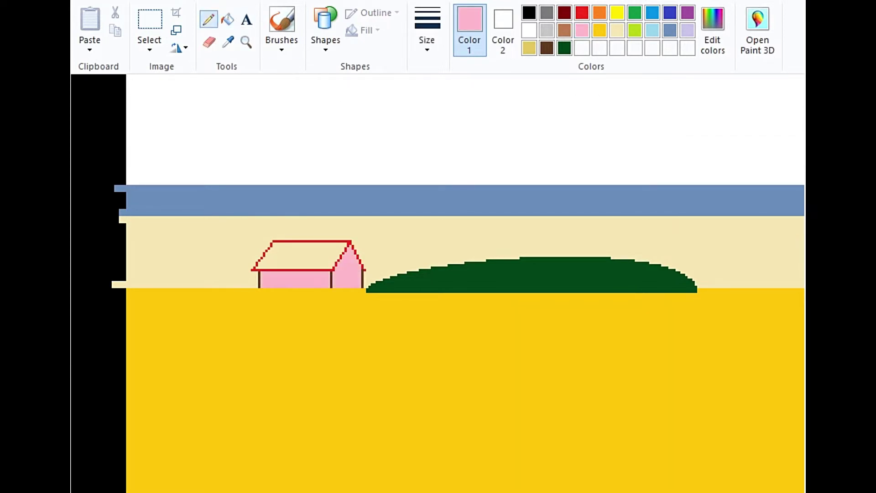
{"action": "left_click", "coordinate": [564, 13]}
{"action": "left_click", "coordinate": [301, 255]}
Step: Draw a dark brown door frame on the house's gable wall and two small dark brown windows on its long wall
{"action": "left_click", "coordinate": [546, 47]}
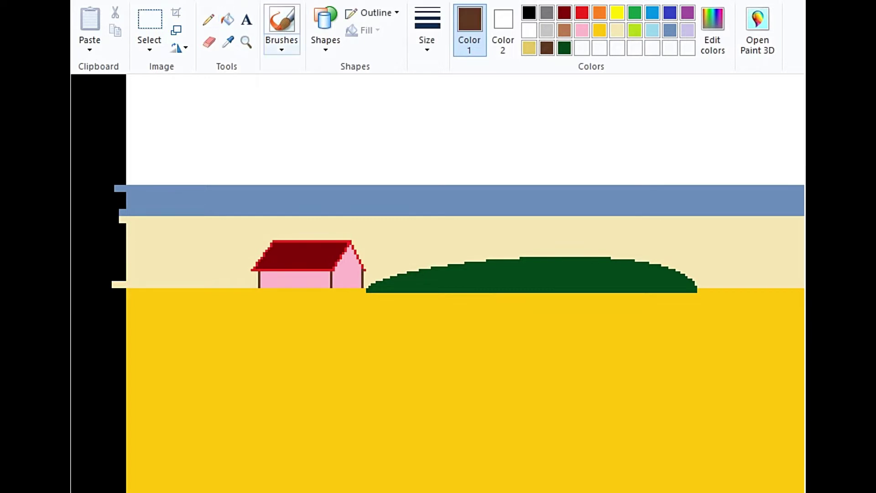
{"action": "left_click", "coordinate": [247, 42]}
{"action": "left_click", "coordinate": [302, 228]}
{"action": "left_click", "coordinate": [301, 197]}
{"action": "left_click", "coordinate": [325, 28]}
{"action": "left_click", "coordinate": [318, 73]}
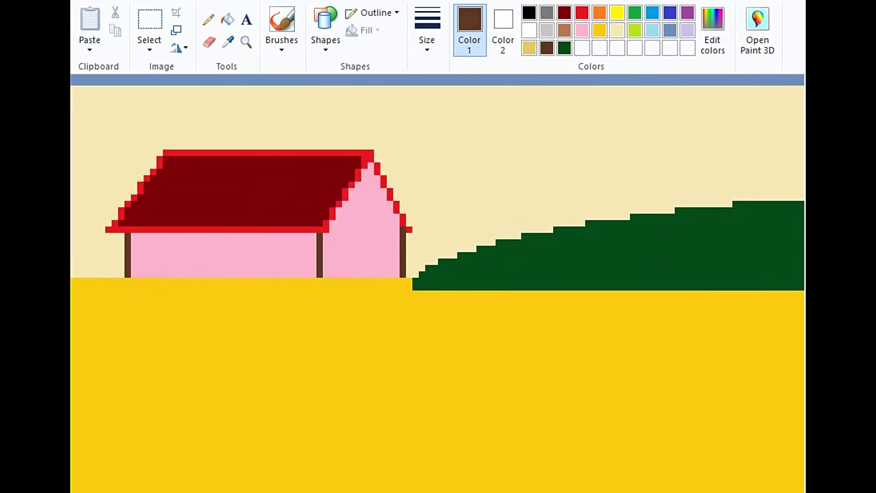
{"action": "left_click_drag", "start_coordinate": [345, 220], "coordinate": [384, 276]}
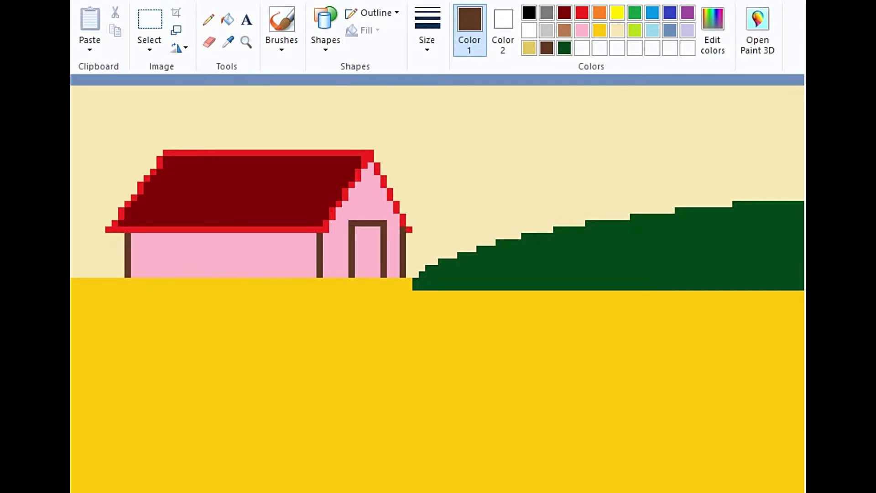
{"action": "left_click_drag", "start_coordinate": [143, 249], "coordinate": [176, 255]}
{"action": "left_click_drag", "start_coordinate": [252, 248], "coordinate": [284, 255]}
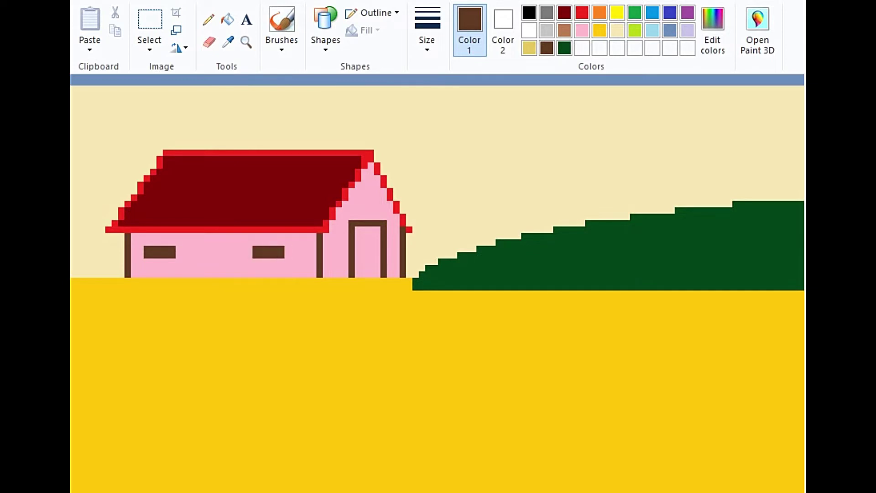
Step: Fill the pink house's door with indigo
{"action": "left_click", "coordinate": [227, 19]}
{"action": "left_click", "coordinate": [653, 12]}
{"action": "left_click", "coordinate": [367, 251]}
{"action": "left_click", "coordinate": [669, 13]}
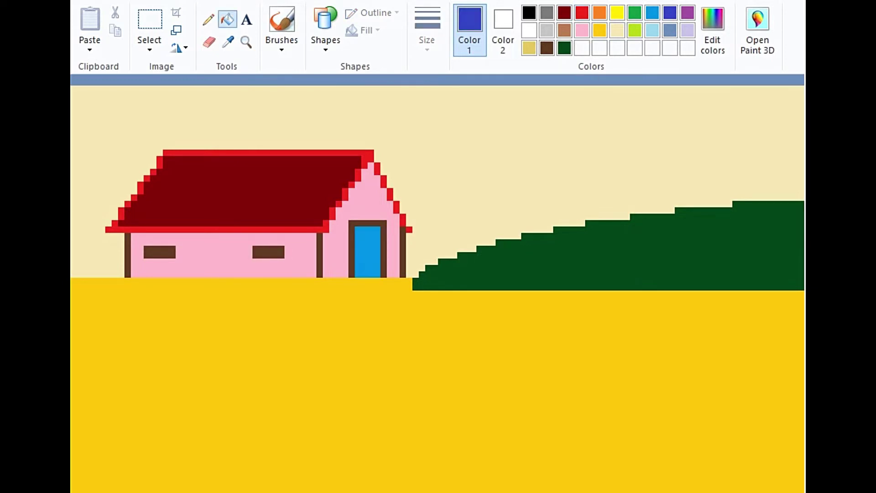
{"action": "left_click", "coordinate": [367, 251]}
{"action": "scroll", "coordinate": [438, 283], "scroll_direction": "down", "scroll_amount": 7}
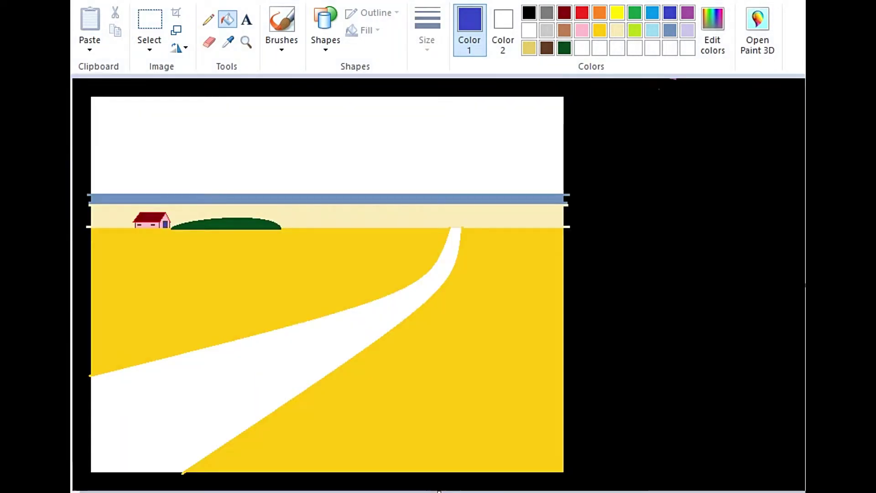
Step: Outline a second gabled house left of the pink one in dark red, with two walls and a thickened pitched roof
{"action": "left_click", "coordinate": [245, 42]}
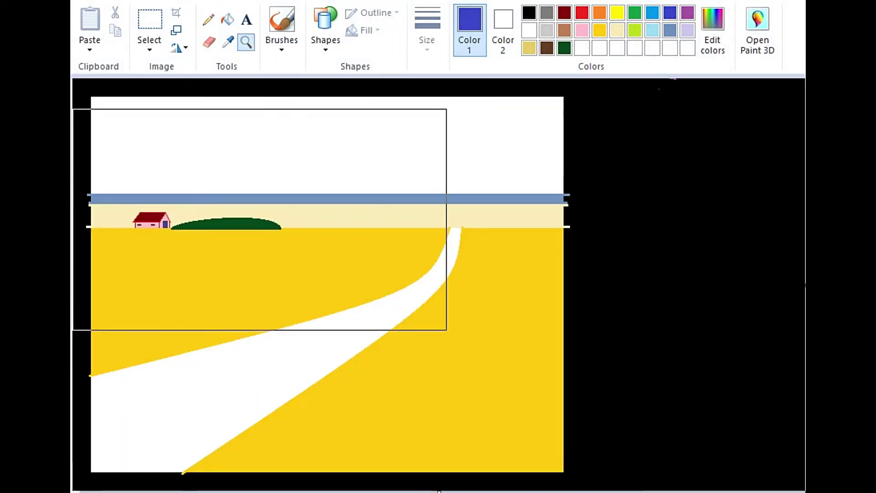
{"action": "left_click", "coordinate": [259, 218]}
{"action": "left_click", "coordinate": [133, 221]}
{"action": "left_click", "coordinate": [275, 194]}
{"action": "left_click", "coordinate": [326, 30]}
{"action": "left_click", "coordinate": [320, 68]}
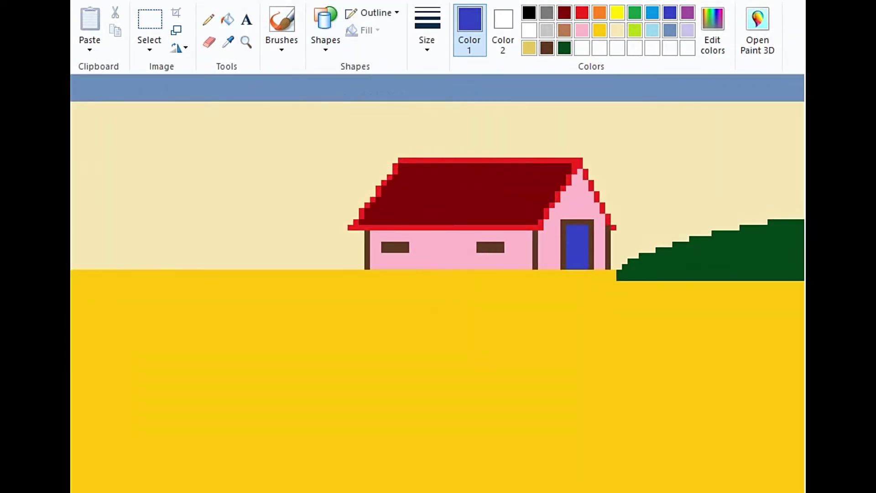
{"action": "left_click", "coordinate": [563, 13]}
{"action": "left_click_drag", "start_coordinate": [204, 222], "coordinate": [334, 222]}
{"action": "left_click_drag", "start_coordinate": [217, 213], "coordinate": [216, 269]}
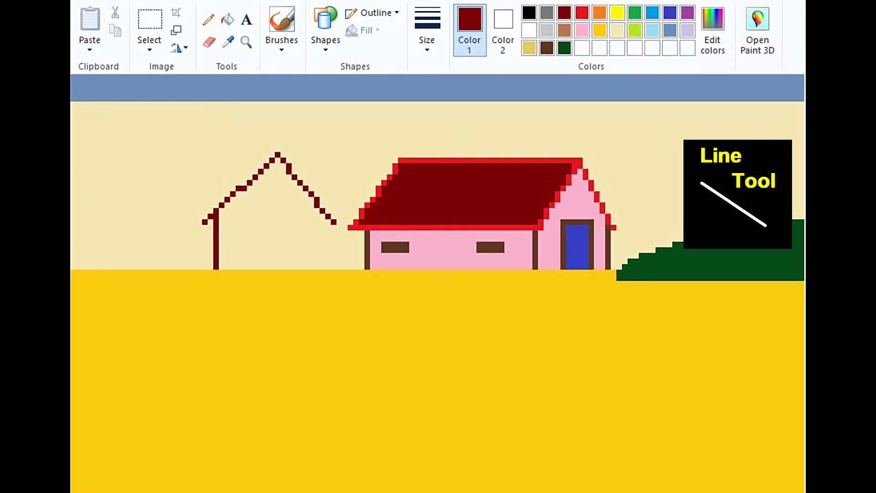
{"action": "left_click_drag", "start_coordinate": [327, 220], "coordinate": [328, 270]}
{"action": "mouse_move", "coordinate": [204, 222]}
{"action": "left_mouse_down"}
{"action": "mouse_move", "coordinate": [275, 154]}
{"action": "mouse_move", "coordinate": [335, 222]}
{"action": "left_mouse_up"}
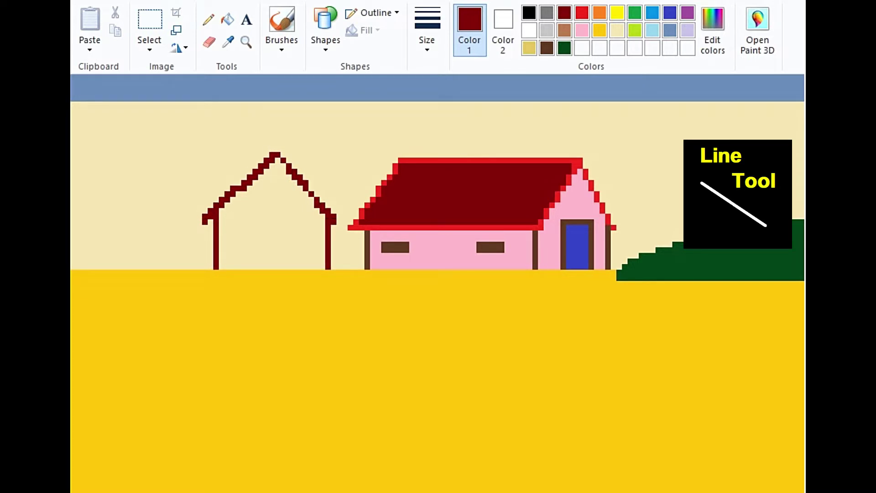
{"action": "left_click_drag", "start_coordinate": [280, 154], "coordinate": [332, 208]}
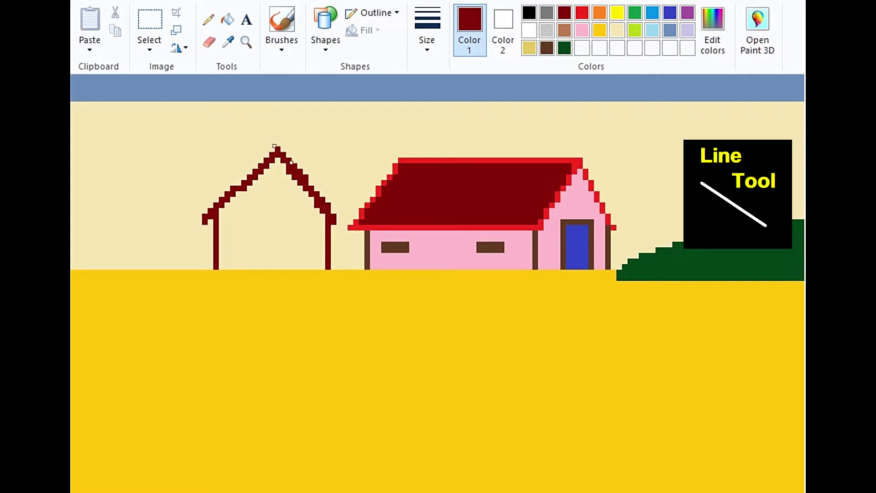
Step: Fill the front wall of the second house with orange
{"action": "left_click", "coordinate": [228, 19]}
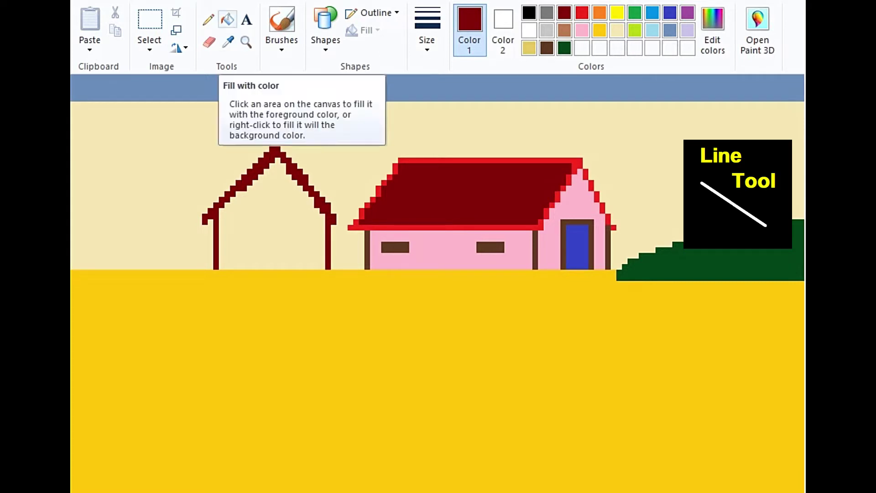
{"action": "left_click", "coordinate": [600, 13]}
{"action": "left_click", "coordinate": [273, 218]}
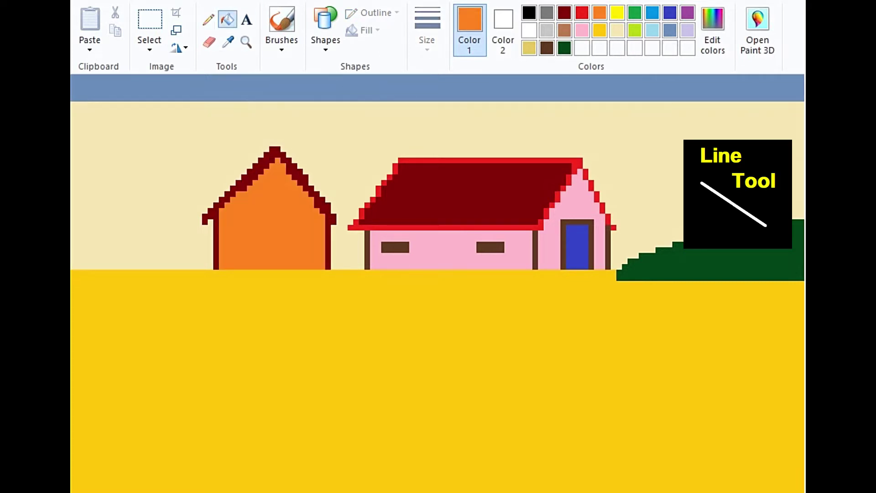
Step: Draw a purple-framed rectangular door on the orange house and fill it with gold
{"action": "left_click", "coordinate": [326, 27]}
{"action": "left_click", "coordinate": [318, 66]}
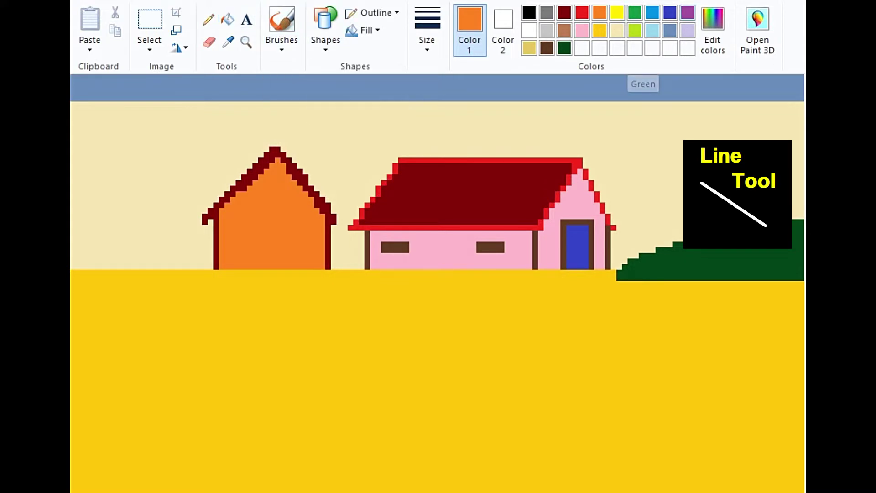
{"action": "left_click", "coordinate": [687, 13]}
{"action": "mouse_move", "coordinate": [255, 199]}
{"action": "left_mouse_down"}
{"action": "mouse_move", "coordinate": [283, 261]}
{"action": "mouse_move", "coordinate": [268, 241]}
{"action": "left_mouse_up"}
{"action": "left_click", "coordinate": [227, 19]}
{"action": "left_click", "coordinate": [599, 30]}
{"action": "left_click", "coordinate": [269, 241]}
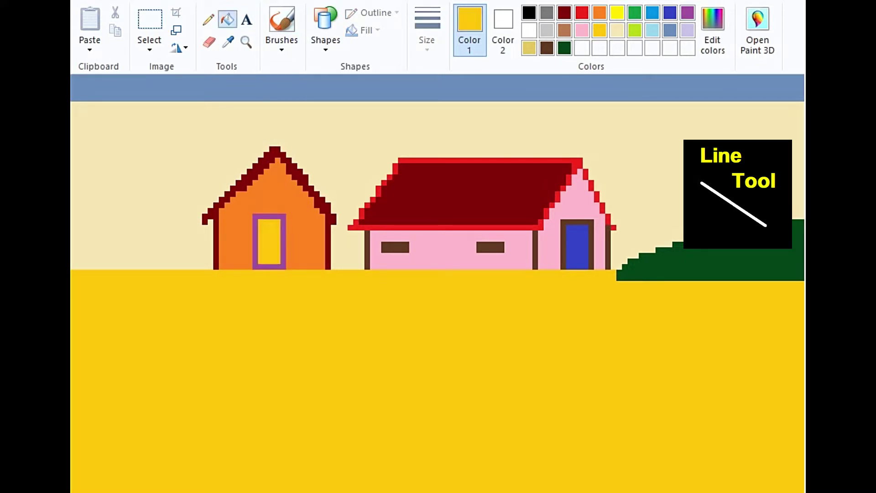
Step: Draw a small red round window above the orange house's door and fill it with indigo
{"action": "left_click", "coordinate": [209, 19]}
{"action": "left_click", "coordinate": [581, 13]}
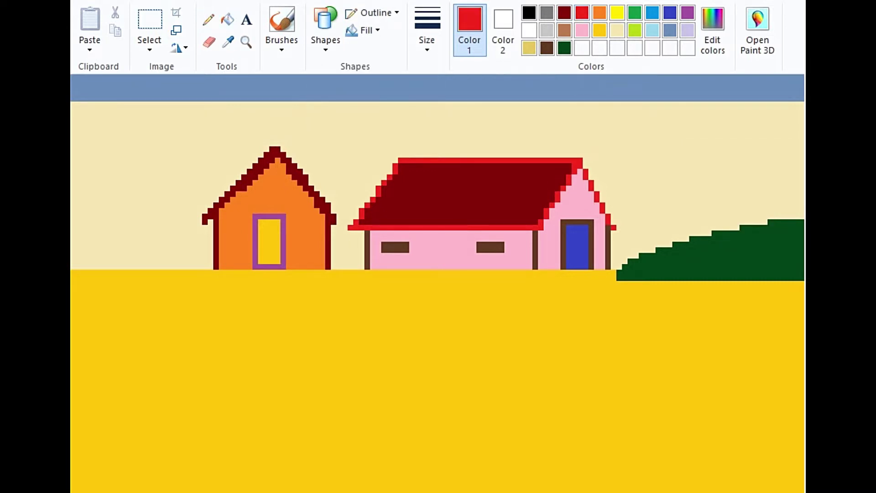
{"action": "left_click_drag", "start_coordinate": [274, 176], "coordinate": [274, 194]}
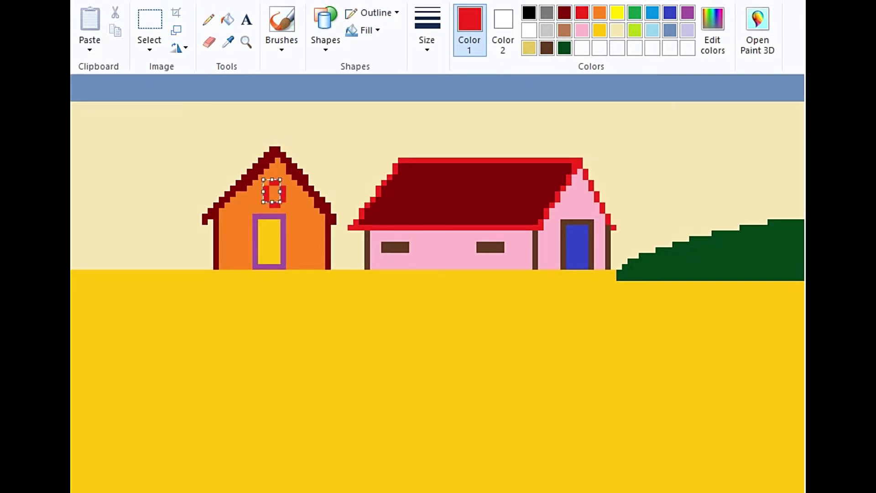
{"action": "left_click", "coordinate": [311, 187]}
{"action": "left_click", "coordinate": [669, 13]}
{"action": "left_click", "coordinate": [227, 19]}
{"action": "left_click", "coordinate": [274, 194]}
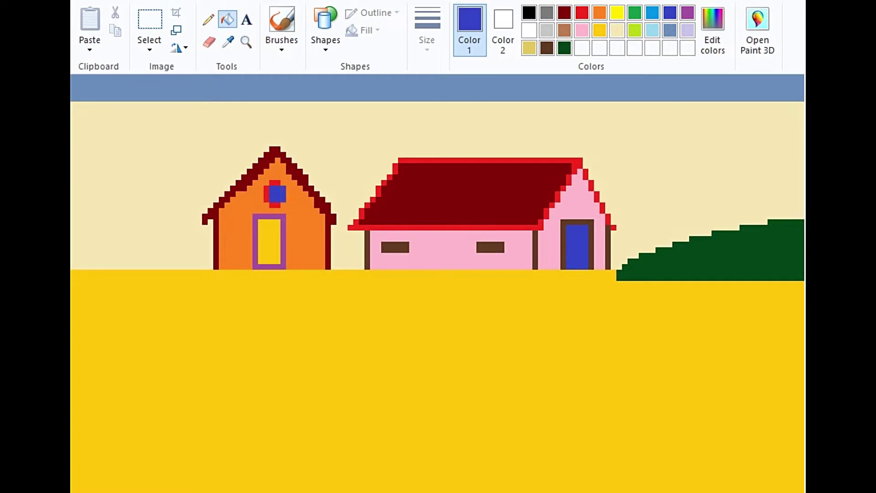
{"action": "scroll", "coordinate": [438, 283], "scroll_direction": "down", "scroll_amount": 7}
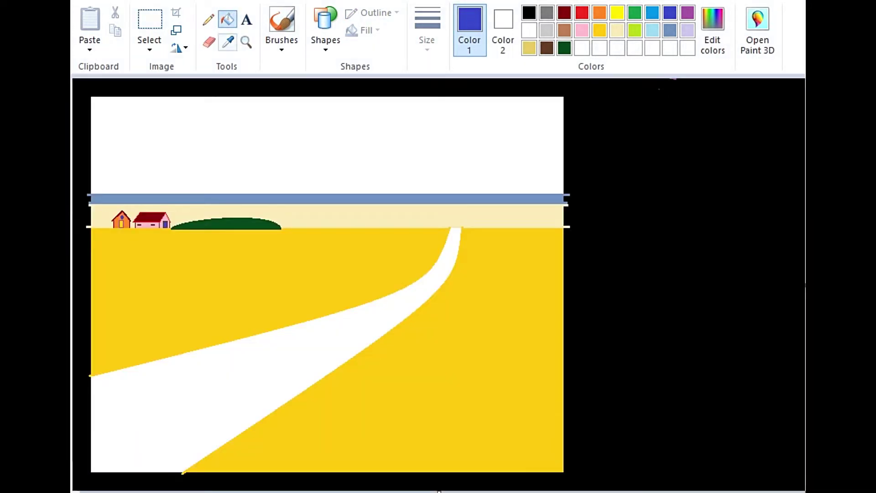
Step: Outline a dark green bush beside the orange house's outer wall and a small one between the two houses with the Pencil
{"action": "left_click", "coordinate": [247, 42]}
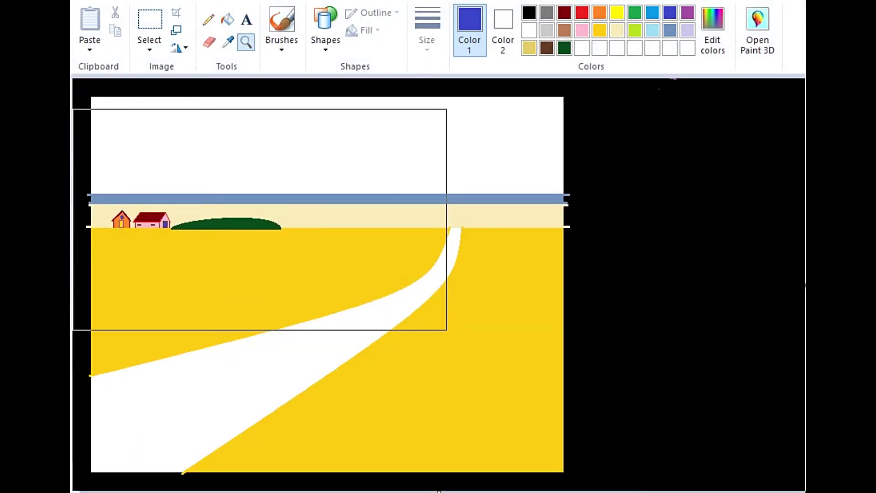
{"action": "left_click", "coordinate": [258, 218]}
{"action": "left_click", "coordinate": [253, 237]}
{"action": "left_click", "coordinate": [314, 208]}
{"action": "left_click", "coordinate": [208, 19]}
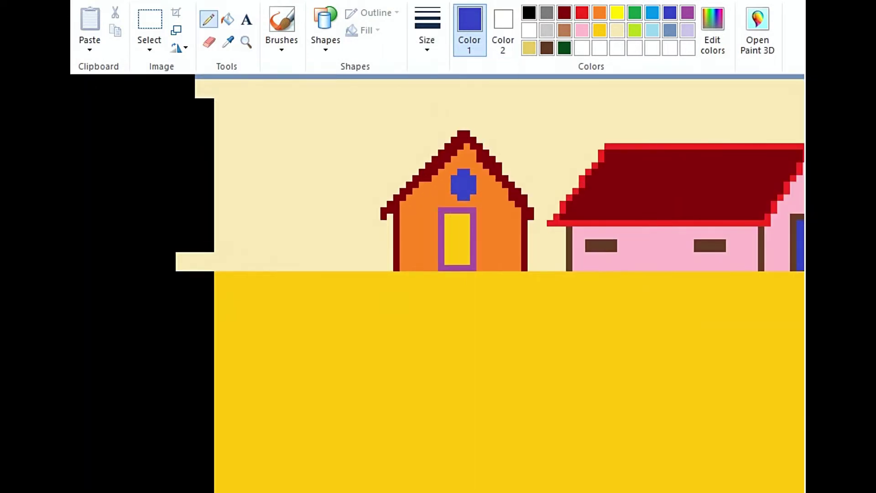
{"action": "left_click", "coordinate": [565, 47]}
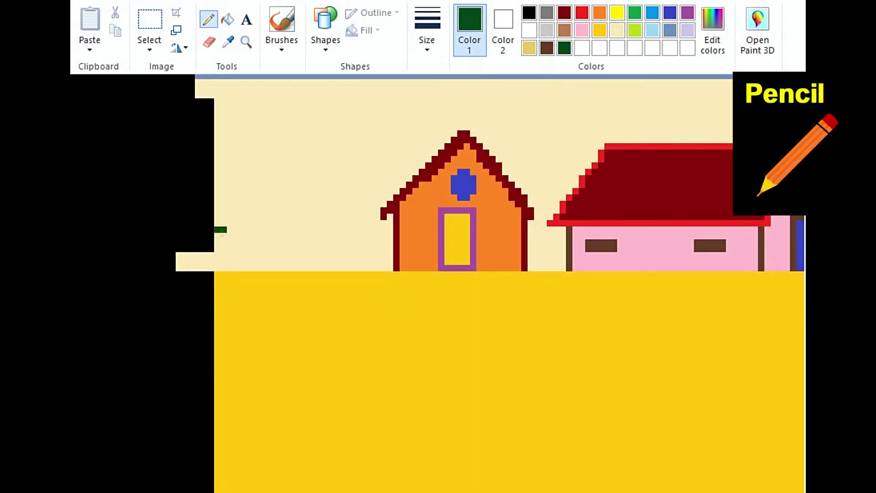
{"action": "mouse_move", "coordinate": [227, 229]}
{"action": "left_mouse_down"}
{"action": "mouse_move", "coordinate": [250, 210]}
{"action": "mouse_move", "coordinate": [306, 200]}
{"action": "mouse_move", "coordinate": [392, 249]}
{"action": "left_mouse_up"}
{"action": "left_click_drag", "start_coordinate": [529, 248], "coordinate": [567, 238]}
Step: Fill both bush outlines beside the orange house with dark green
{"action": "left_click", "coordinate": [227, 19]}
{"action": "left_click", "coordinate": [296, 237]}
{"action": "left_click", "coordinate": [547, 263]}
Step: Outline three brown tree-like silhouettes along the horizon between the green mound and the road with the Pencil
{"action": "scroll", "coordinate": [438, 274], "scroll_direction": "right", "scroll_amount": 5}
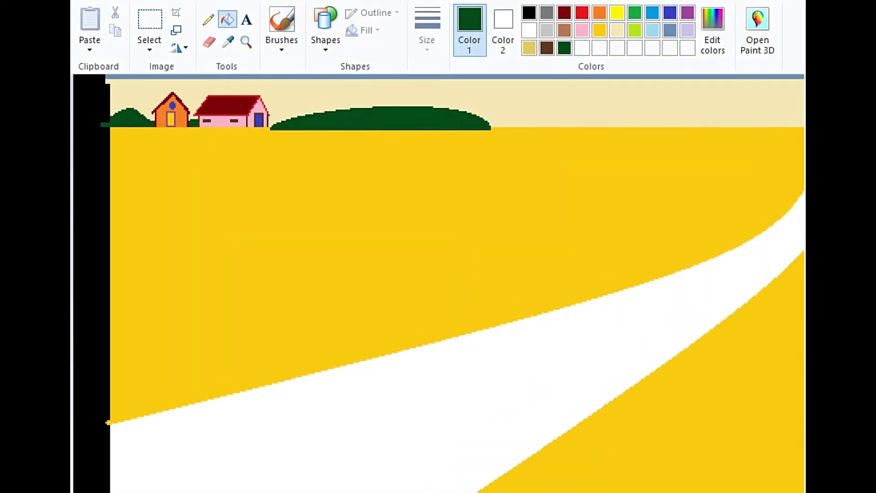
{"action": "scroll", "coordinate": [438, 283], "scroll_direction": "right", "scroll_amount": 5}
{"action": "scroll", "coordinate": [438, 283], "scroll_direction": "down", "scroll_amount": 3}
{"action": "left_click", "coordinate": [246, 42]}
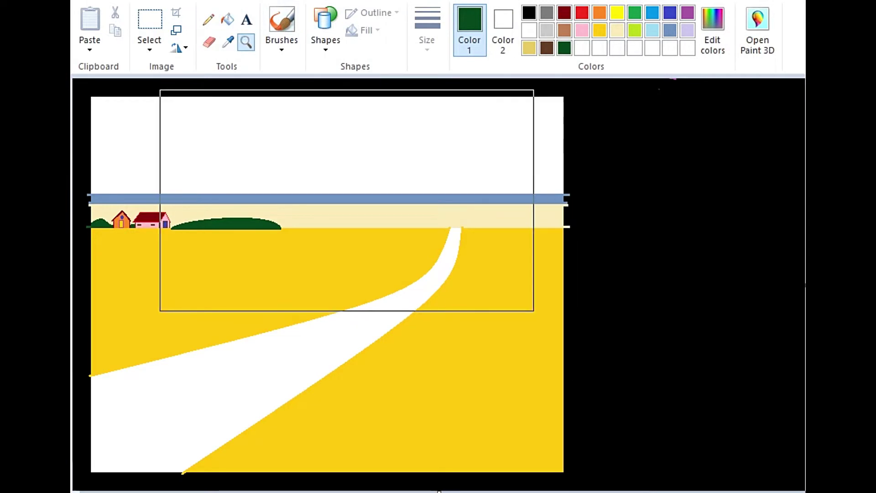
{"action": "left_click", "coordinate": [340, 199]}
{"action": "left_click", "coordinate": [465, 335]}
{"action": "left_click", "coordinate": [208, 19]}
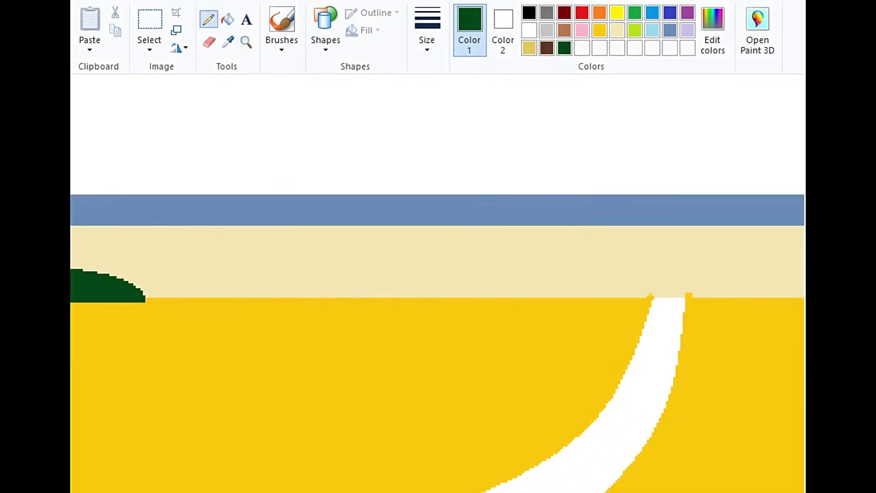
{"action": "left_click", "coordinate": [547, 47]}
{"action": "mouse_move", "coordinate": [168, 296]}
{"action": "left_mouse_down"}
{"action": "mouse_move", "coordinate": [182, 241]}
{"action": "mouse_move", "coordinate": [199, 247]}
{"action": "mouse_move", "coordinate": [204, 297]}
{"action": "mouse_move", "coordinate": [233, 289]}
{"action": "mouse_move", "coordinate": [269, 258]}
{"action": "mouse_move", "coordinate": [300, 293]}
{"action": "mouse_move", "coordinate": [317, 288]}
{"action": "mouse_move", "coordinate": [326, 264]}
{"action": "mouse_move", "coordinate": [368, 265]}
{"action": "mouse_move", "coordinate": [347, 282]}
{"action": "mouse_move", "coordinate": [377, 294]}
{"action": "left_mouse_up"}
{"action": "left_click", "coordinate": [325, 27]}
{"action": "left_click", "coordinate": [317, 63]}
{"action": "key", "text": "ctrl+z"}
{"action": "left_click", "coordinate": [209, 19]}
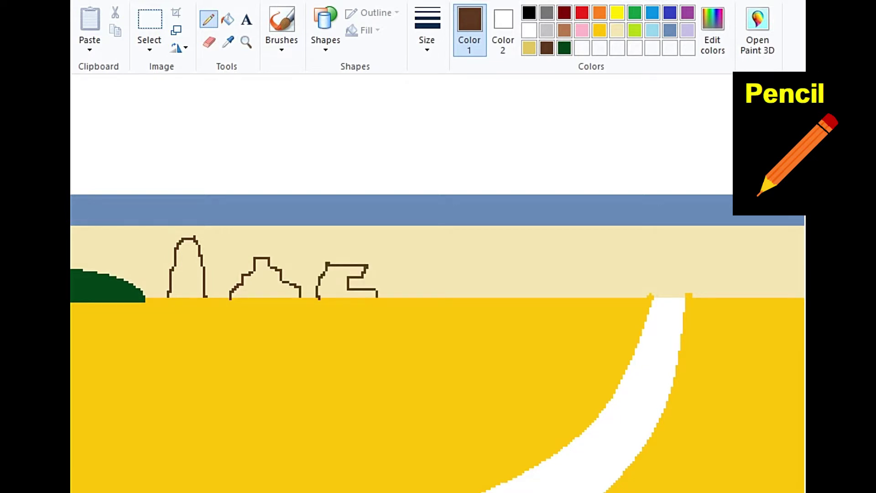
Step: Outline four more irregular brown silhouettes along the horizon, continuing the row up to the road
{"action": "mouse_move", "coordinate": [393, 258]}
{"action": "left_mouse_down"}
{"action": "mouse_move", "coordinate": [423, 256]}
{"action": "mouse_move", "coordinate": [429, 284]}
{"action": "left_mouse_up"}
{"action": "left_click_drag", "start_coordinate": [393, 258], "coordinate": [411, 294]}
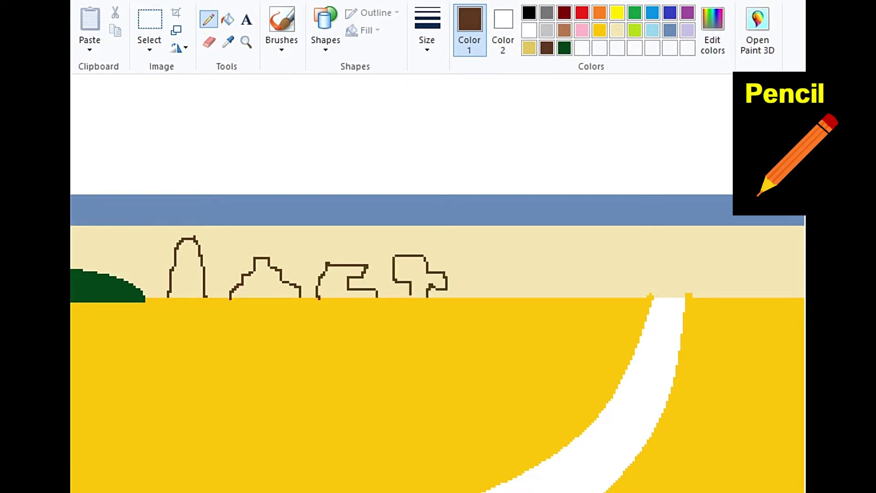
{"action": "mouse_move", "coordinate": [472, 265]}
{"action": "left_mouse_down"}
{"action": "mouse_move", "coordinate": [450, 251]}
{"action": "mouse_move", "coordinate": [507, 297]}
{"action": "mouse_move", "coordinate": [549, 260]}
{"action": "mouse_move", "coordinate": [560, 296]}
{"action": "left_mouse_up"}
{"action": "left_click_drag", "start_coordinate": [507, 296], "coordinate": [513, 257]}
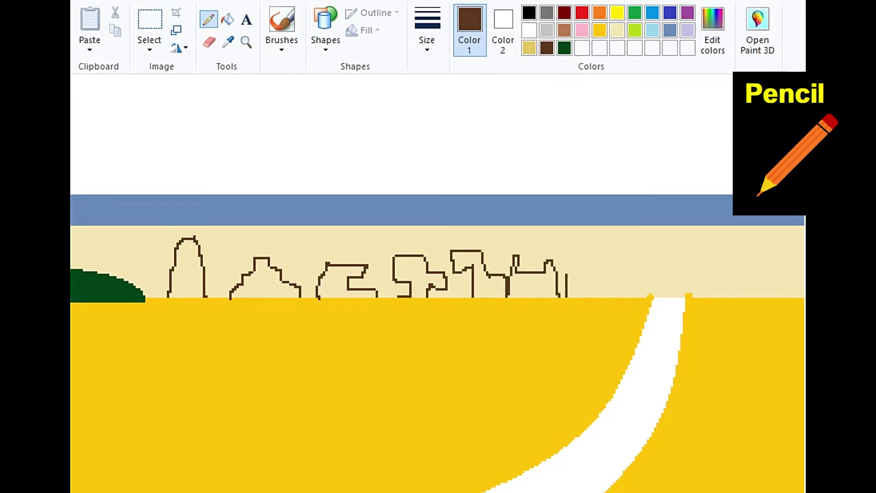
{"action": "left_click_drag", "start_coordinate": [566, 275], "coordinate": [608, 279]}
Step: Fill all the silhouettes along the horizon with brown
{"action": "left_click", "coordinate": [227, 19]}
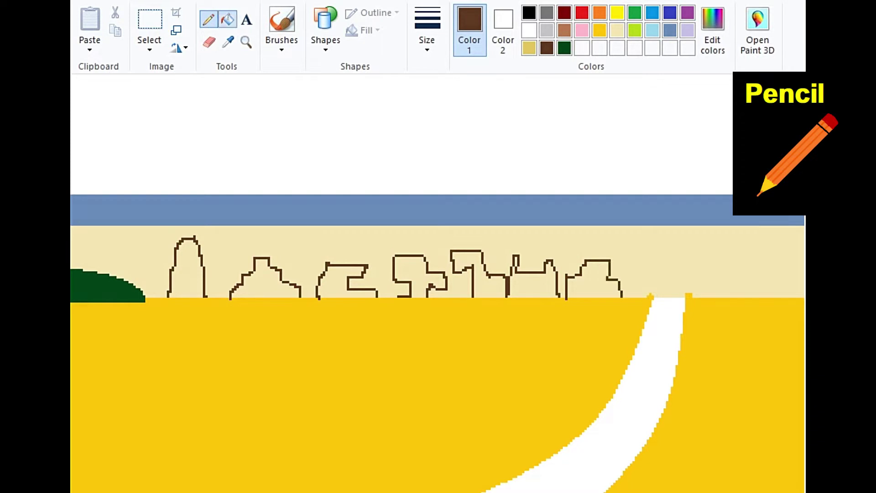
{"action": "left_click", "coordinate": [187, 274]}
{"action": "left_click", "coordinate": [265, 285]}
{"action": "left_click", "coordinate": [338, 285]}
{"action": "left_click", "coordinate": [411, 269]}
{"action": "left_click", "coordinate": [478, 282]}
{"action": "left_click", "coordinate": [533, 285]}
{"action": "left_click", "coordinate": [593, 285]}
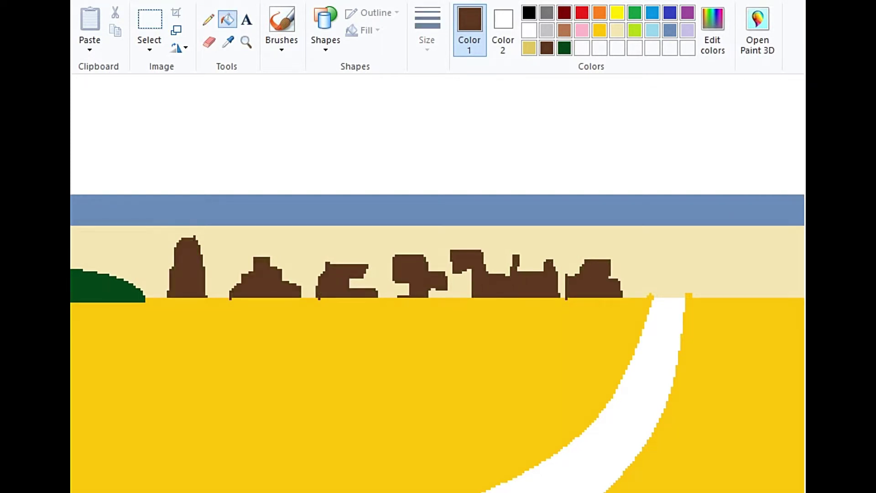
Step: Recolour the sea strip bright blue and widen it downward with a horizontal line just below it, filling the gap between
{"action": "scroll", "coordinate": [437, 283], "scroll_direction": "down", "scroll_amount": 3}
{"action": "scroll", "coordinate": [438, 283], "scroll_direction": "up", "scroll_amount": 1}
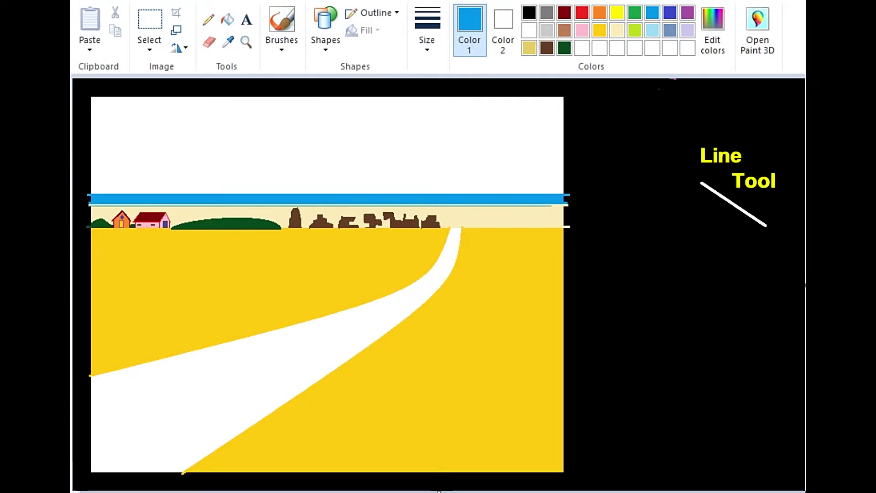
{"action": "key", "text": "Down"}
{"action": "key", "text": "Down"}
{"action": "key", "text": "Down"}
{"action": "left_click", "coordinate": [227, 19]}
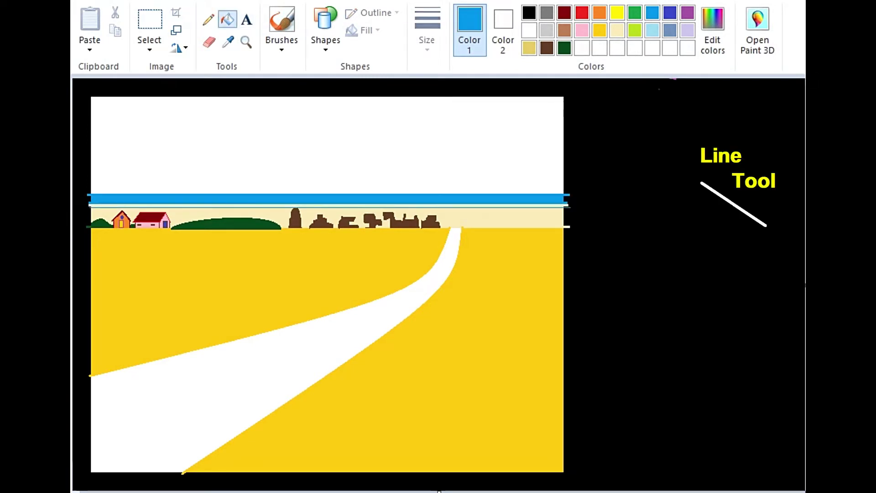
Step: Mix a darker custom blue with RGB 0, 123, 176 and fill the sea strip with it
{"action": "left_click", "coordinate": [712, 30]}
{"action": "key", "text": "Return"}
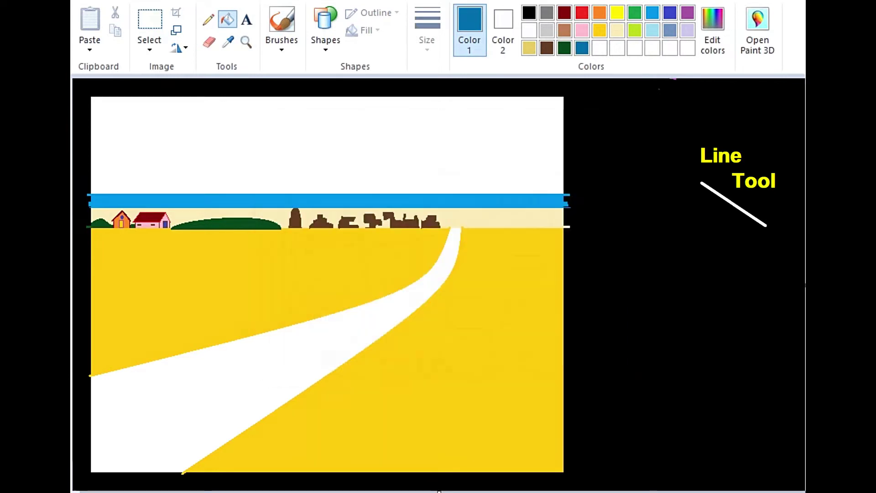
{"action": "left_click", "coordinate": [183, 201]}
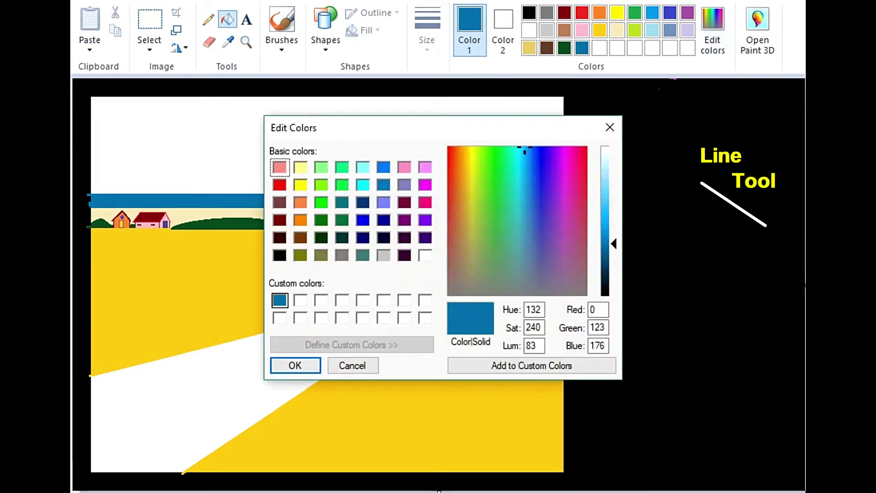
Step: Lighten the custom blue slightly, add it to the custom colours and refill the sea strip with it
{"action": "left_click_drag", "start_coordinate": [613, 245], "coordinate": [614, 234]}
{"action": "left_click", "coordinate": [531, 365]}
{"action": "left_click", "coordinate": [295, 365]}
{"action": "left_click", "coordinate": [319, 201]}
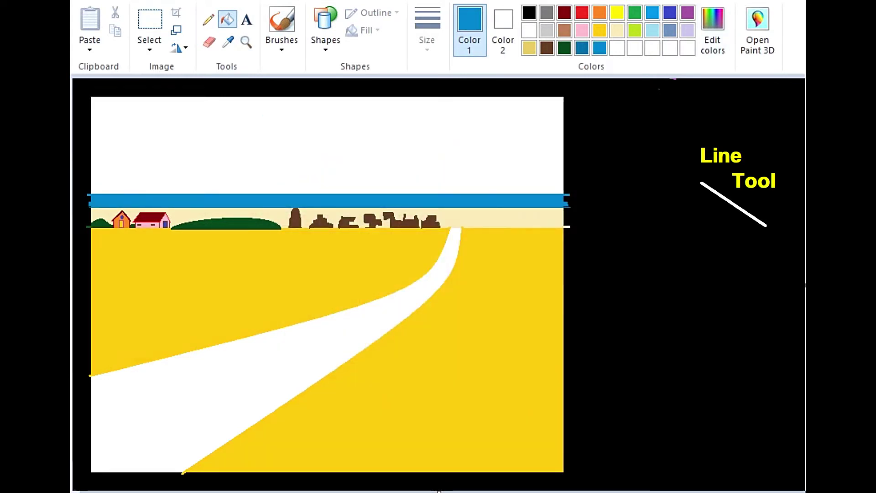
Step: Outline a row of seven irregular brown shapes across the upper part of the yellow field with the Pencil
{"action": "mouse_move", "coordinate": [135, 274]}
{"action": "left_mouse_down"}
{"action": "mouse_move", "coordinate": [137, 249]}
{"action": "mouse_move", "coordinate": [156, 248]}
{"action": "mouse_move", "coordinate": [175, 274]}
{"action": "mouse_move", "coordinate": [134, 274]}
{"action": "mouse_move", "coordinate": [184, 264]}
{"action": "mouse_move", "coordinate": [185, 274]}
{"action": "mouse_move", "coordinate": [200, 273]}
{"action": "mouse_move", "coordinate": [184, 249]}
{"action": "left_mouse_up"}
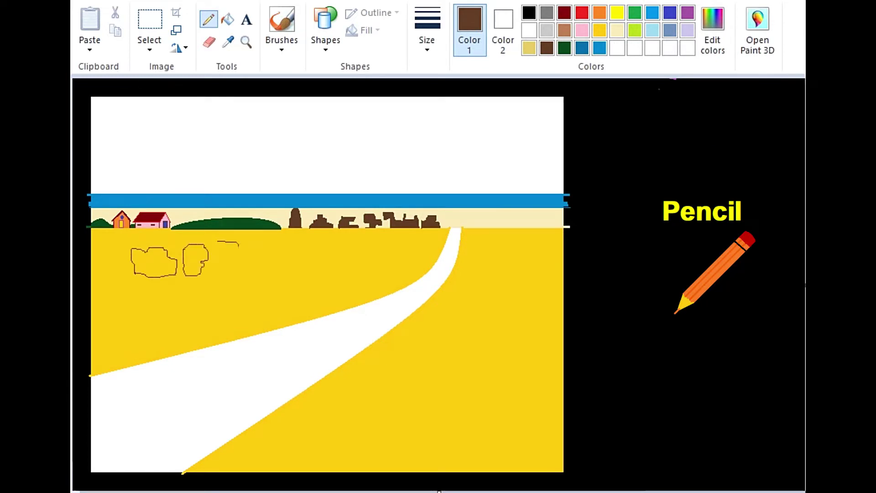
{"action": "left_click_drag", "start_coordinate": [238, 246], "coordinate": [241, 271]}
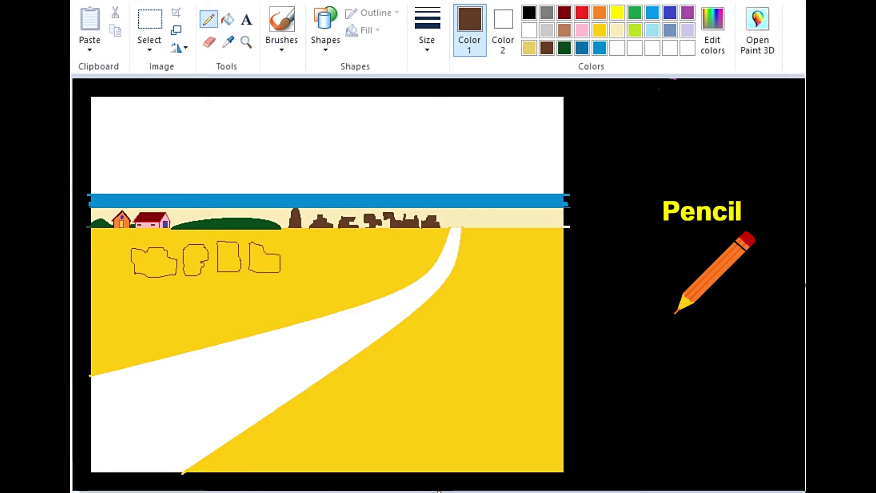
{"action": "mouse_move", "coordinate": [288, 246]}
{"action": "left_mouse_down"}
{"action": "mouse_move", "coordinate": [288, 256]}
{"action": "mouse_move", "coordinate": [303, 257]}
{"action": "left_mouse_up"}
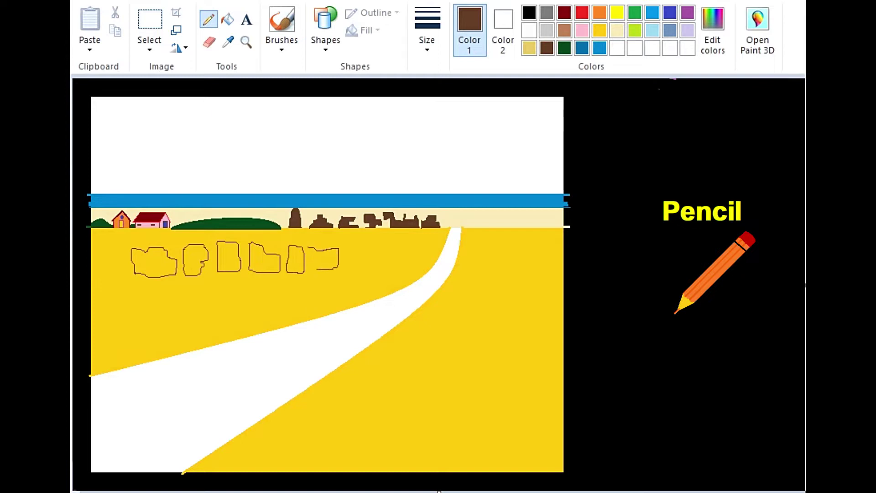
{"action": "mouse_move", "coordinate": [318, 268]}
{"action": "left_mouse_down"}
{"action": "mouse_move", "coordinate": [364, 242]}
{"action": "mouse_move", "coordinate": [380, 259]}
{"action": "mouse_move", "coordinate": [345, 250]}
{"action": "left_mouse_up"}
Step: Fill the seven outlined shapes on the yellow field with brown
{"action": "left_click", "coordinate": [246, 42]}
{"action": "left_click", "coordinate": [164, 255]}
{"action": "scroll", "coordinate": [438, 283], "scroll_direction": "right", "scroll_amount": 5}
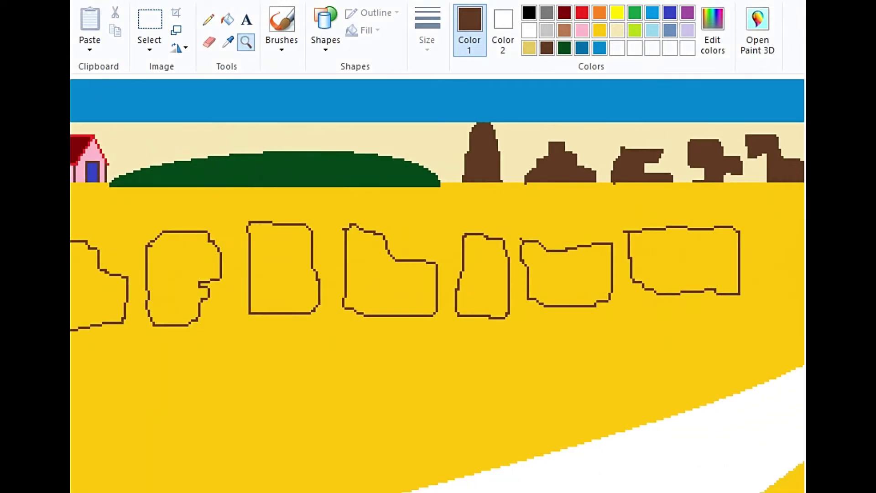
{"action": "scroll", "coordinate": [438, 283], "scroll_direction": "left", "scroll_amount": 5}
{"action": "left_click", "coordinate": [227, 19]}
{"action": "left_click", "coordinate": [174, 288]}
{"action": "left_click", "coordinate": [292, 260]}
{"action": "left_click", "coordinate": [394, 269]}
{"action": "left_click", "coordinate": [502, 282]}
{"action": "left_click", "coordinate": [595, 278]}
{"action": "left_click", "coordinate": [679, 273]}
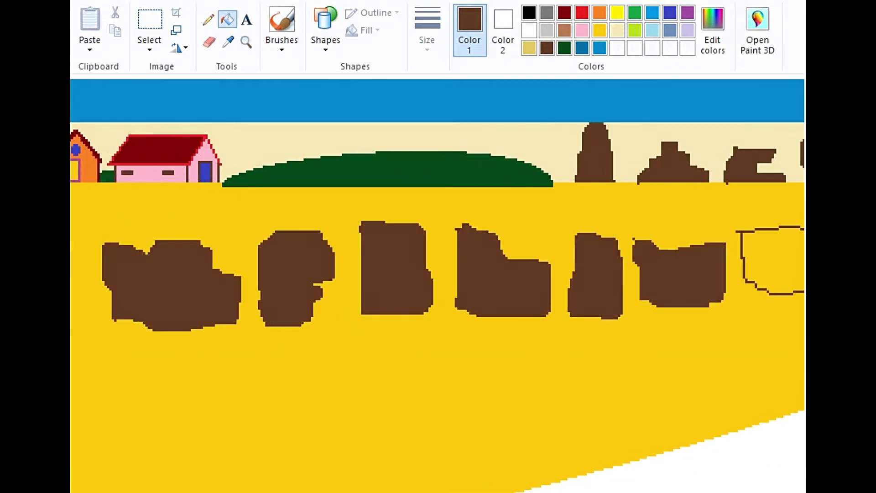
{"action": "left_click", "coordinate": [770, 259]}
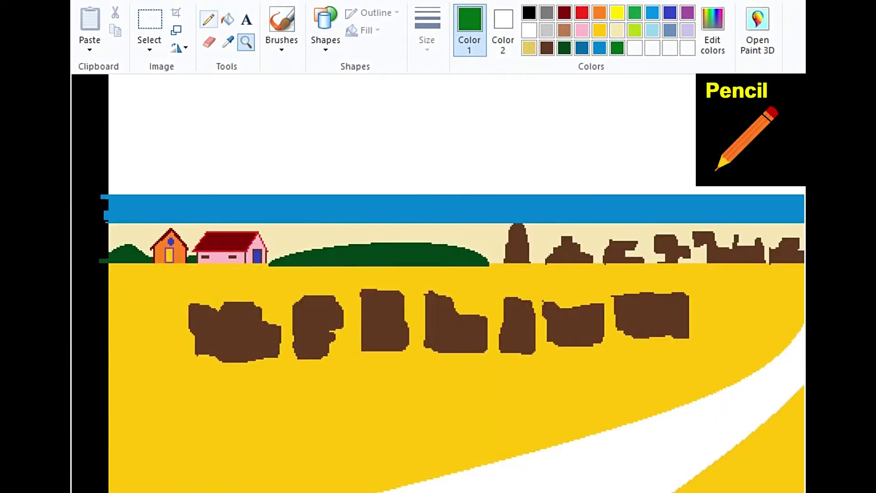
Step: Mix a very dark green custom colour and outline foliage clumps around the first brown shape on the field with the Pencil
{"action": "left_click", "coordinate": [208, 19]}
{"action": "left_click", "coordinate": [426, 30]}
{"action": "left_click", "coordinate": [461, 170]}
{"action": "left_click", "coordinate": [712, 29]}
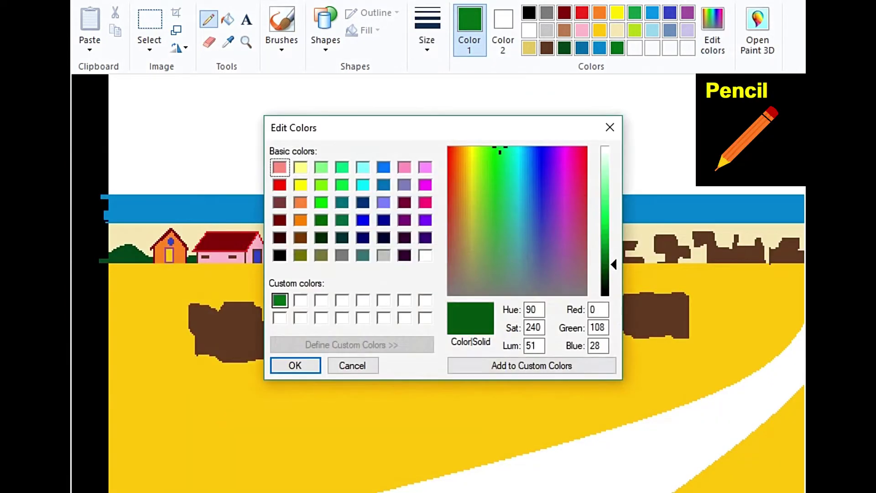
{"action": "left_click", "coordinate": [605, 274]}
{"action": "left_click", "coordinate": [295, 365]}
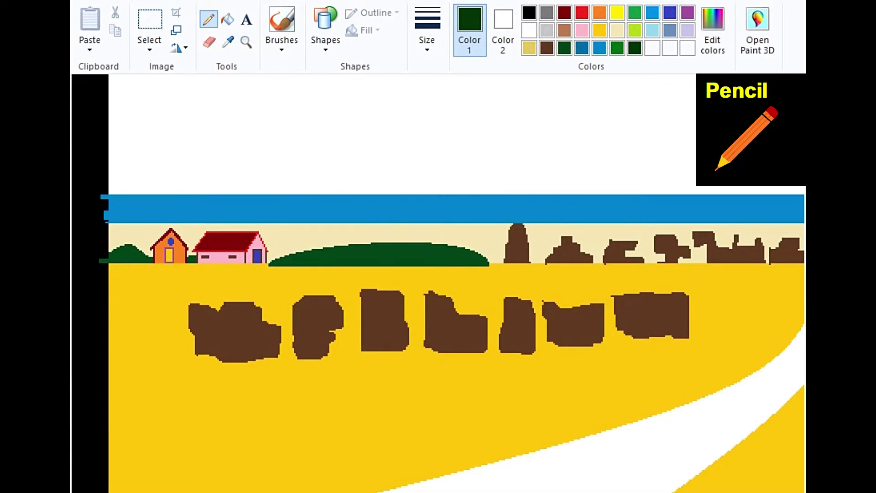
{"action": "left_click_drag", "start_coordinate": [222, 362], "coordinate": [186, 360]}
{"action": "left_click_drag", "start_coordinate": [191, 286], "coordinate": [227, 297]}
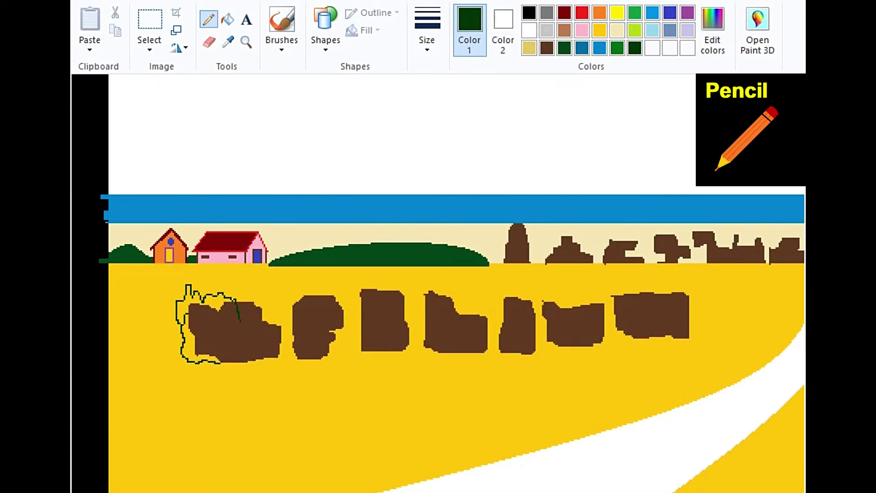
{"action": "left_click_drag", "start_coordinate": [232, 297], "coordinate": [272, 299]}
Step: Fill the first shape's foliage with bright green at the upper left and custom mid green at the lower left and right
{"action": "left_click", "coordinate": [227, 20]}
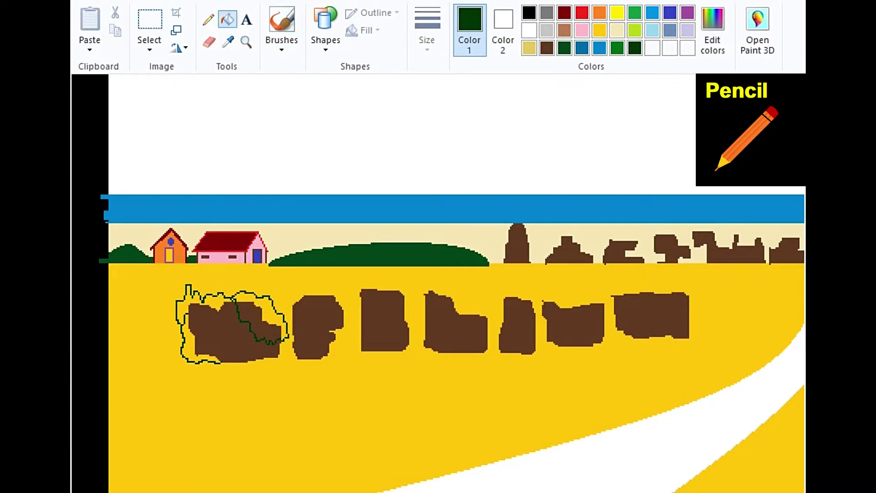
{"action": "left_click", "coordinate": [261, 319]}
{"action": "left_click", "coordinate": [634, 13]}
{"action": "left_click", "coordinate": [201, 299]}
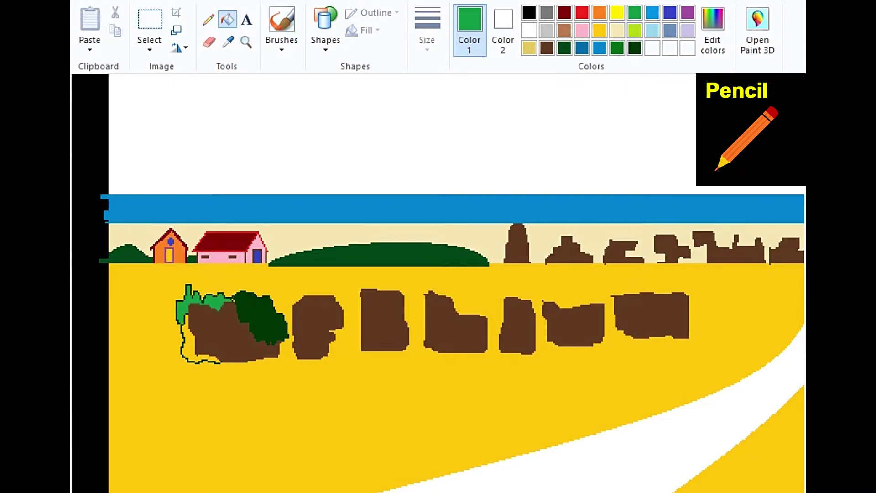
{"action": "left_click", "coordinate": [634, 30]}
{"action": "left_click", "coordinate": [617, 48]}
{"action": "left_click", "coordinate": [184, 338]}
{"action": "left_click", "coordinate": [260, 319]}
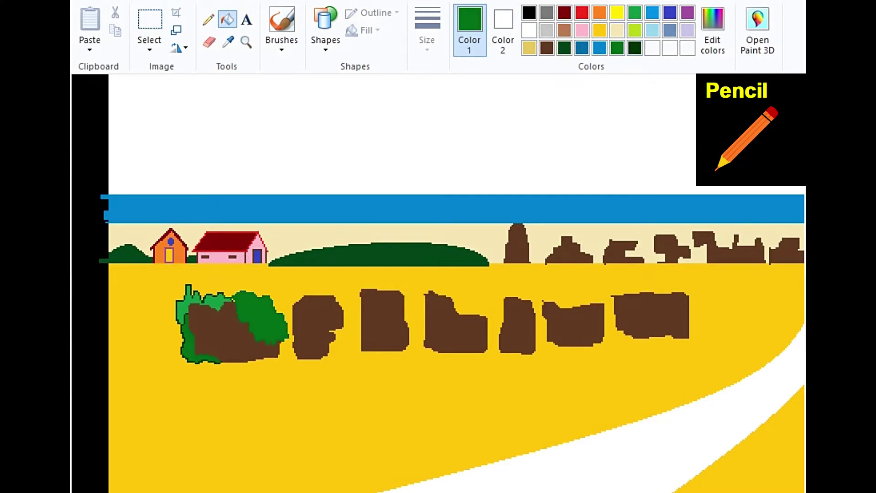
Step: Outline foliage clumps over and beside the second brown shape on the field in very dark green with the Pencil
{"action": "left_click", "coordinate": [209, 19]}
{"action": "left_click", "coordinate": [634, 47]}
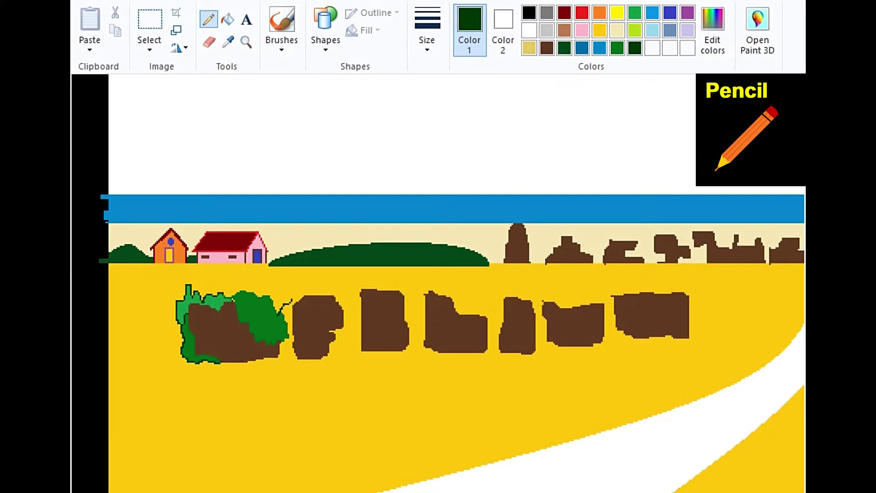
{"action": "left_click_drag", "start_coordinate": [292, 300], "coordinate": [340, 291]}
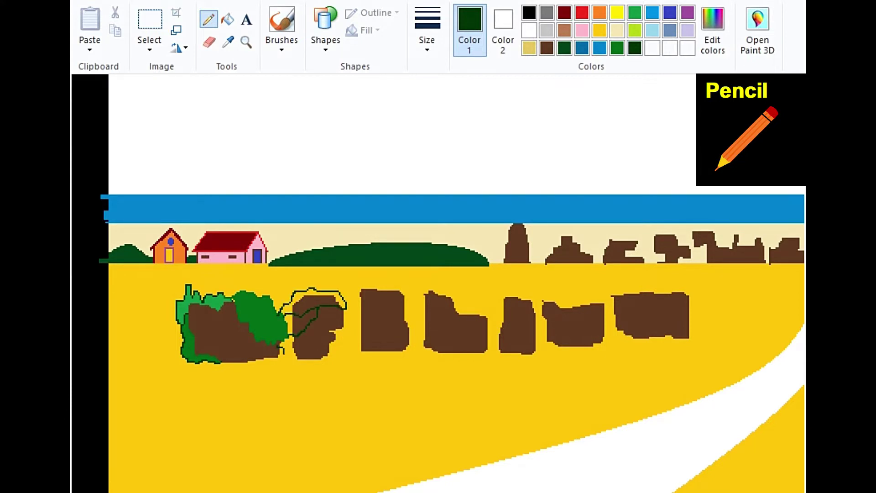
Step: Fill the second brown shape's foliage with bright green at the top, lime at the lower left and dark green in the middle
{"action": "left_click", "coordinate": [227, 19]}
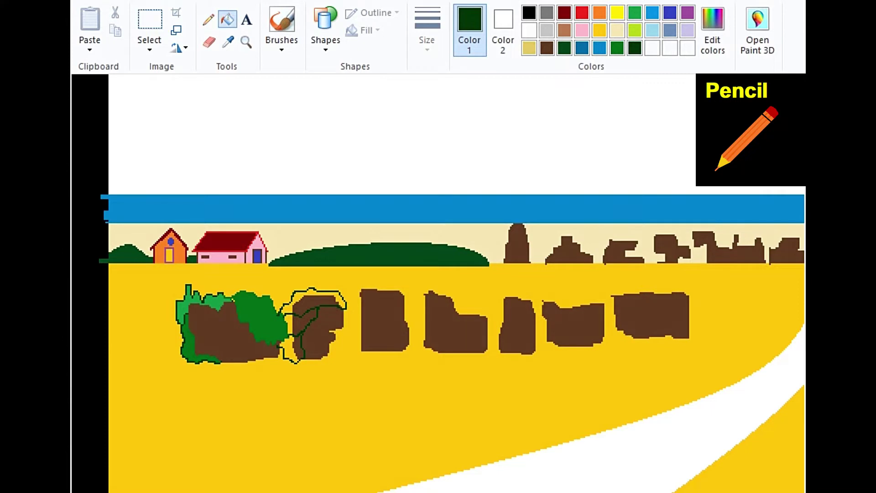
{"action": "left_click", "coordinate": [227, 42]}
{"action": "left_click", "coordinate": [260, 320]}
{"action": "left_click", "coordinate": [291, 351]}
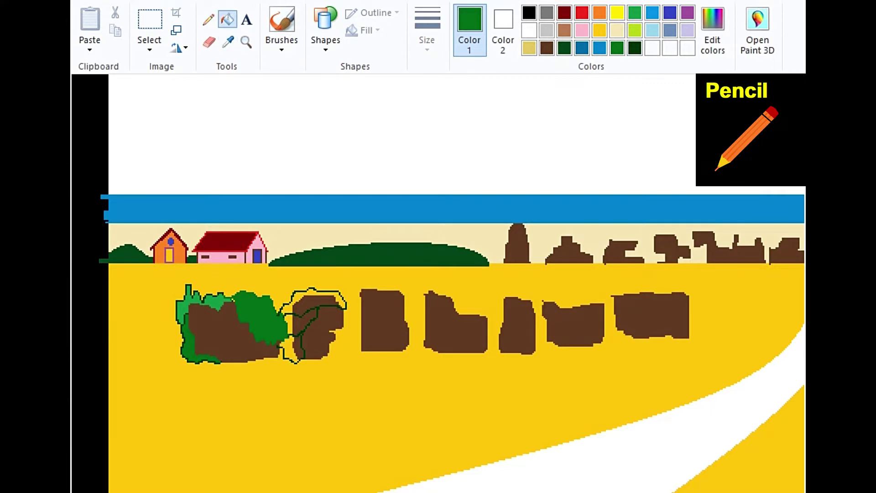
{"action": "left_click", "coordinate": [228, 42]}
{"action": "left_click", "coordinate": [208, 301]}
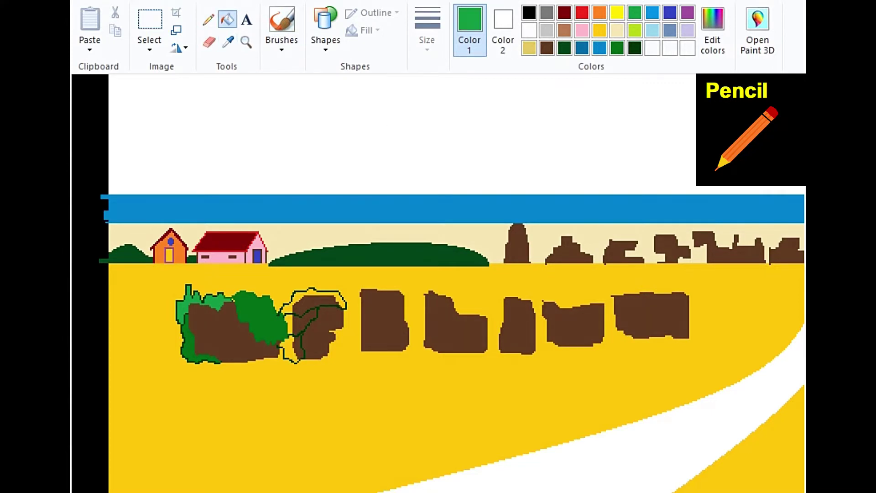
{"action": "left_click", "coordinate": [315, 299]}
{"action": "left_click", "coordinate": [634, 30]}
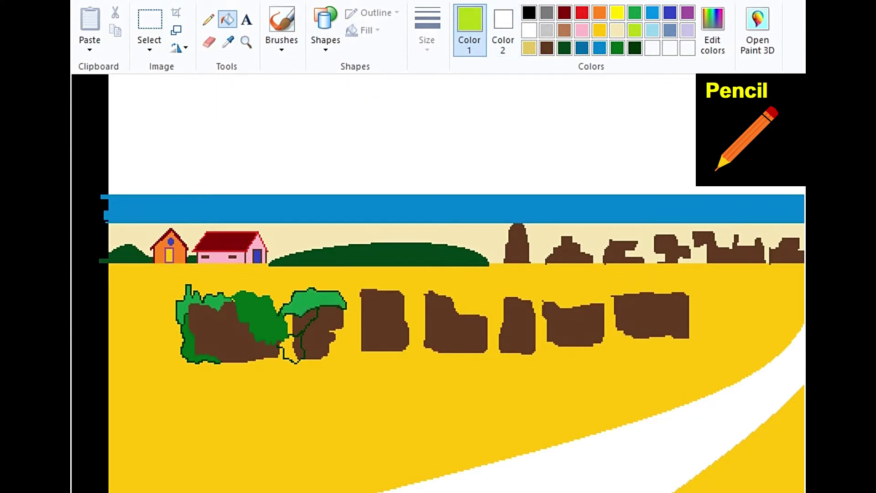
{"action": "left_click", "coordinate": [297, 349]}
{"action": "left_click", "coordinate": [564, 48]}
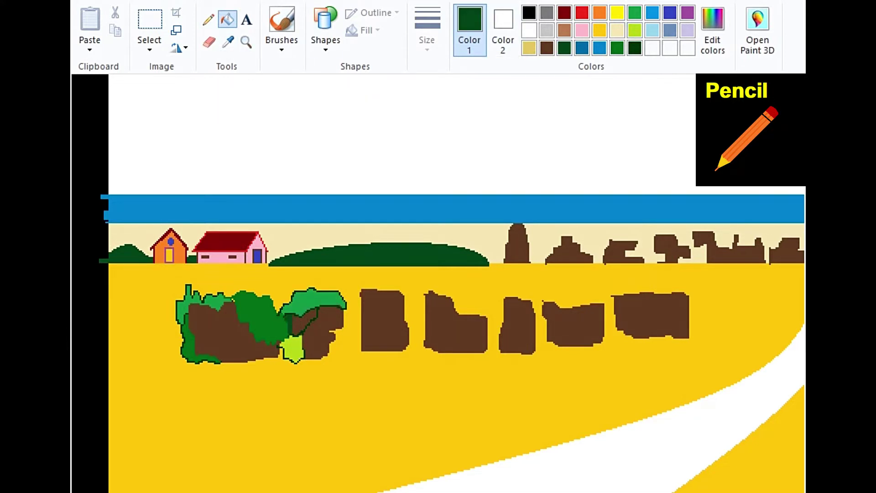
{"action": "left_click", "coordinate": [299, 321]}
Step: Outline a foliage clump over the third brown shape in very dark green with the Pencil and fill it with mid green
{"action": "left_click", "coordinate": [208, 20]}
{"action": "left_click", "coordinate": [634, 48]}
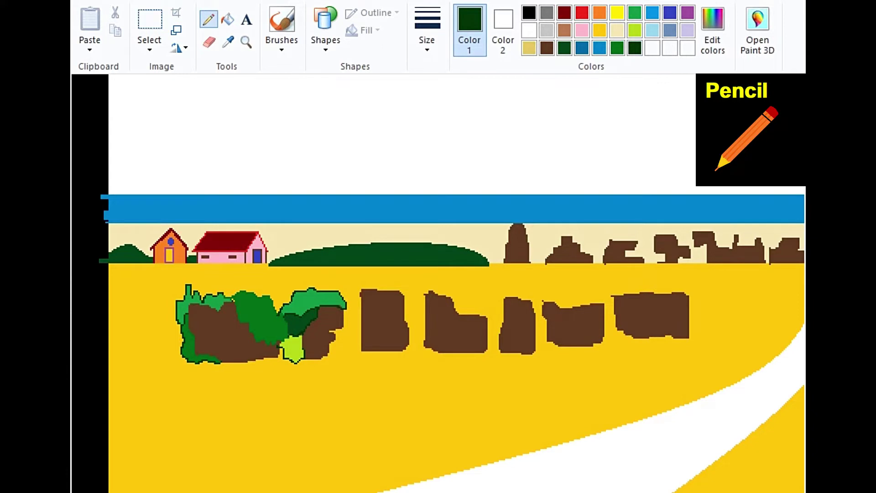
{"action": "mouse_move", "coordinate": [343, 297]}
{"action": "left_mouse_down"}
{"action": "mouse_move", "coordinate": [355, 279]}
{"action": "mouse_move", "coordinate": [380, 282]}
{"action": "mouse_move", "coordinate": [405, 294]}
{"action": "mouse_move", "coordinate": [413, 315]}
{"action": "mouse_move", "coordinate": [333, 351]}
{"action": "left_mouse_up"}
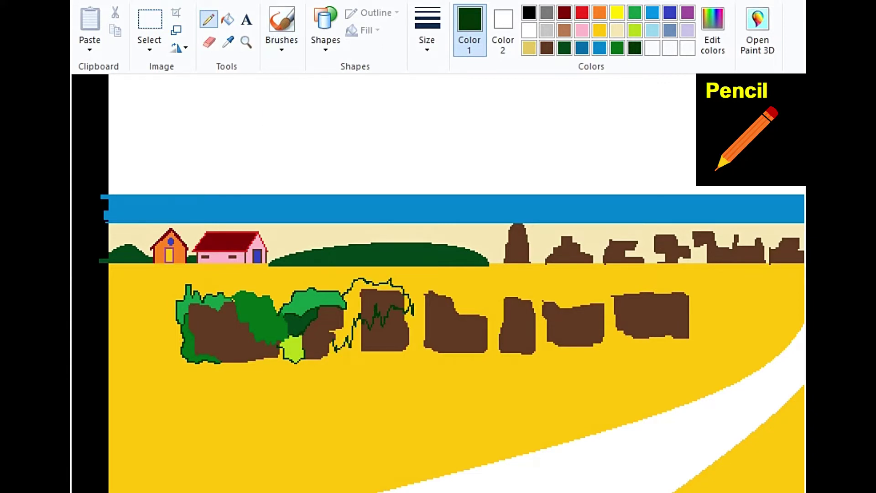
{"action": "left_click", "coordinate": [227, 20]}
{"action": "left_click", "coordinate": [228, 42]}
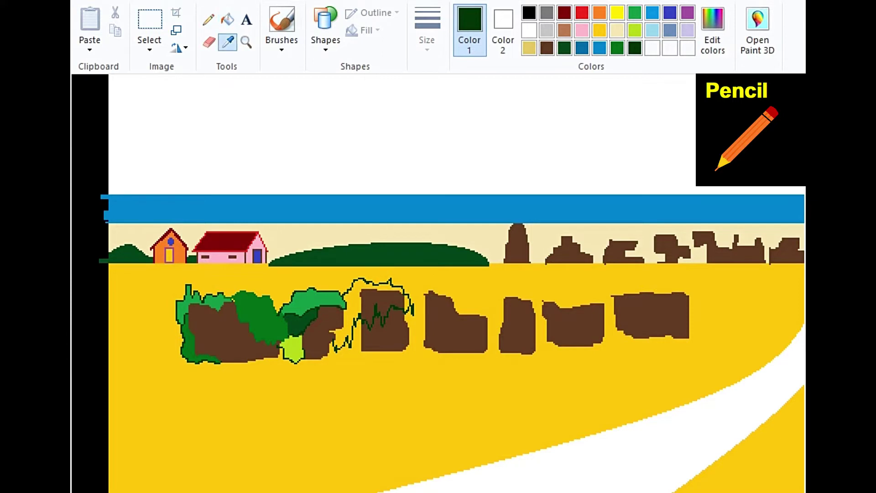
{"action": "left_click", "coordinate": [264, 314]}
{"action": "left_click", "coordinate": [353, 302]}
{"action": "left_click", "coordinate": [384, 301]}
{"action": "left_click", "coordinate": [407, 303]}
Step: Outline ragged foliage around the left side and base of the fourth brown shape in very dark green with the Pencil
{"action": "left_click", "coordinate": [208, 19]}
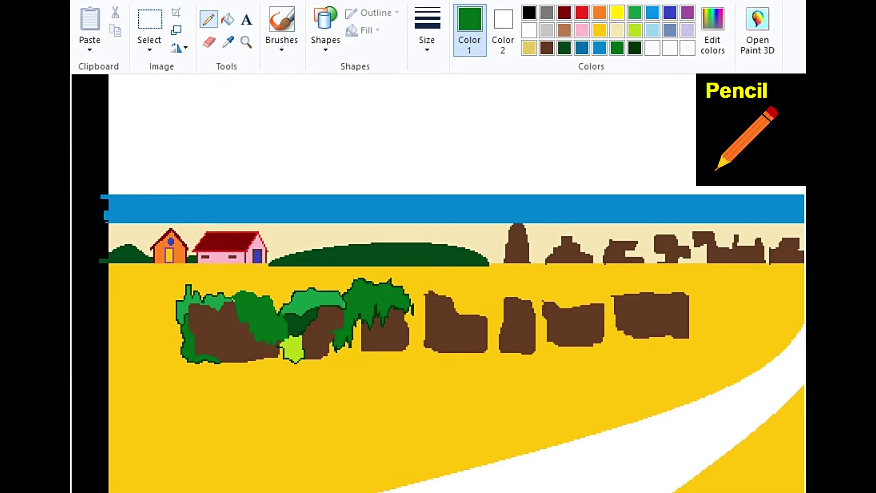
{"action": "left_click", "coordinate": [634, 48]}
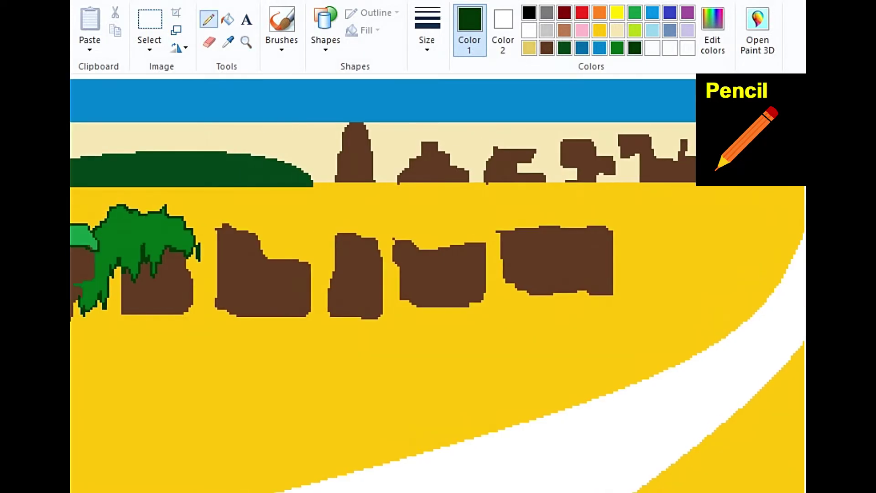
{"action": "mouse_move", "coordinate": [197, 230]}
{"action": "left_mouse_down"}
{"action": "mouse_move", "coordinate": [250, 225]}
{"action": "mouse_move", "coordinate": [260, 286]}
{"action": "mouse_move", "coordinate": [298, 288]}
{"action": "mouse_move", "coordinate": [308, 277]}
{"action": "mouse_move", "coordinate": [327, 286]}
{"action": "mouse_move", "coordinate": [322, 315]}
{"action": "mouse_move", "coordinate": [278, 325]}
{"action": "mouse_move", "coordinate": [239, 310]}
{"action": "mouse_move", "coordinate": [212, 322]}
{"action": "mouse_move", "coordinate": [205, 283]}
{"action": "mouse_move", "coordinate": [189, 276]}
{"action": "mouse_move", "coordinate": [198, 261]}
{"action": "left_mouse_up"}
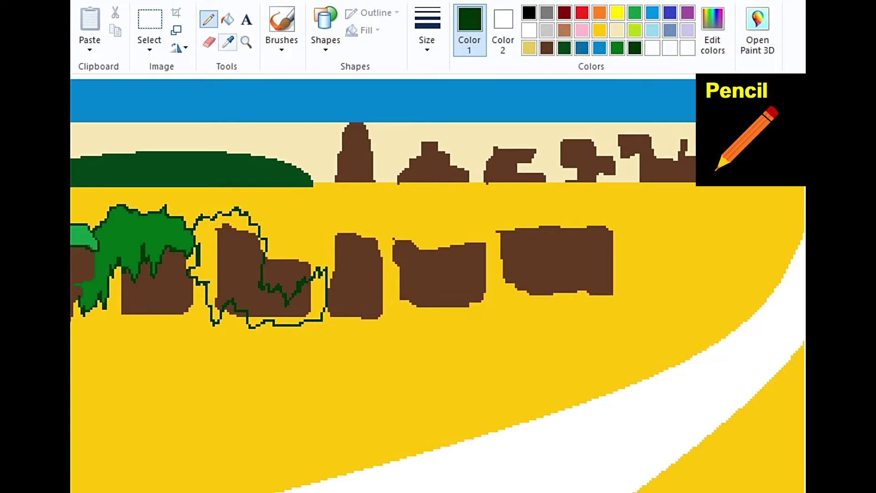
Step: Fill all foliage areas around the fourth brown shape with the bright green sampled from the second shape's foliage
{"action": "left_click", "coordinate": [228, 20]}
{"action": "scroll", "coordinate": [438, 283], "scroll_direction": "left", "scroll_amount": 3}
{"action": "left_click", "coordinate": [208, 19]}
{"action": "left_click", "coordinate": [228, 42]}
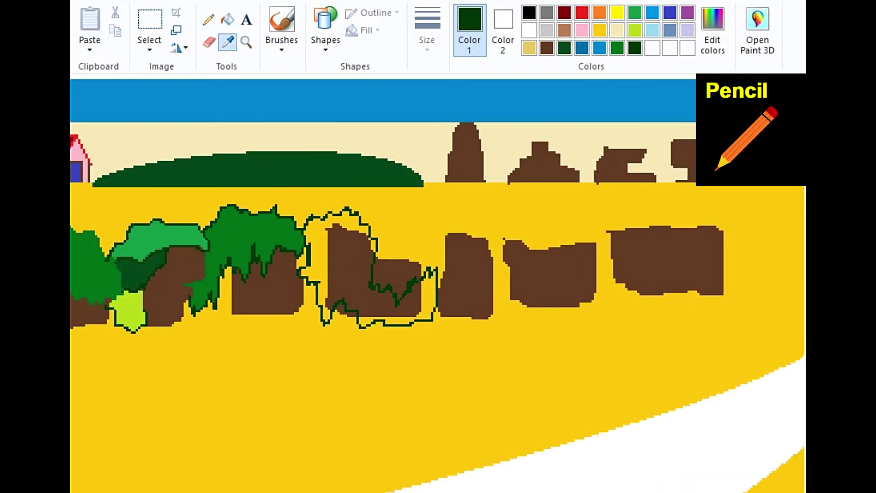
{"action": "left_click", "coordinate": [274, 231]}
{"action": "left_click", "coordinate": [228, 42]}
{"action": "left_click", "coordinate": [173, 235]}
{"action": "left_click", "coordinate": [228, 20]}
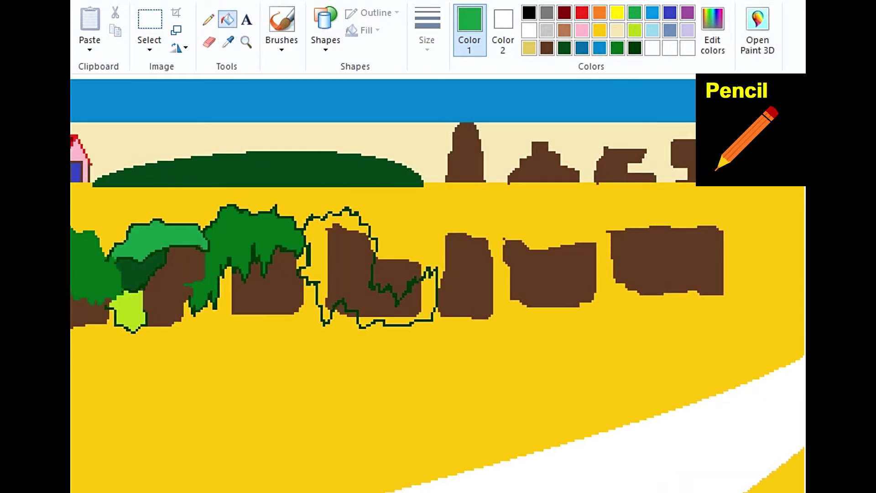
{"action": "left_click", "coordinate": [315, 264]}
{"action": "left_click", "coordinate": [349, 273]}
{"action": "left_click", "coordinate": [424, 301]}
{"action": "left_click", "coordinate": [373, 246]}
Step: Draw jagged dividing lines across the fourth shape's foliage and fill its top and lower edge with very dark green
{"action": "scroll", "coordinate": [438, 283], "scroll_direction": "left", "scroll_amount": 5}
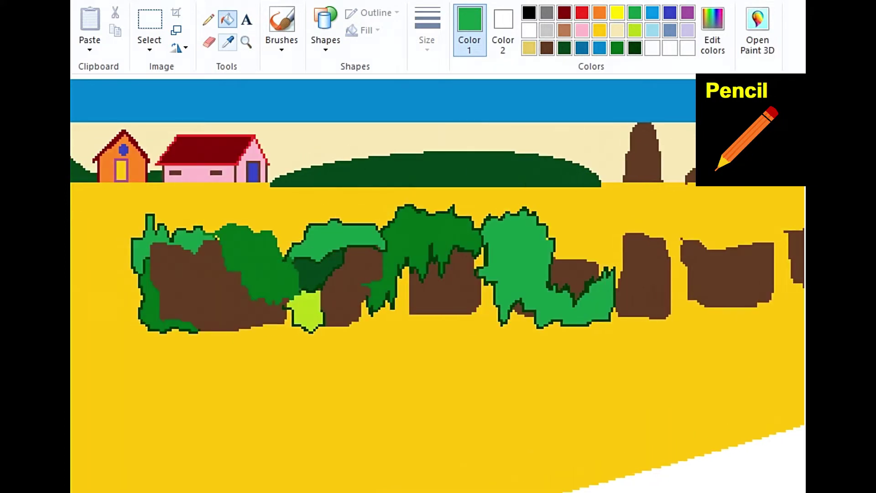
{"action": "left_click", "coordinate": [209, 19]}
{"action": "left_click", "coordinate": [634, 47]}
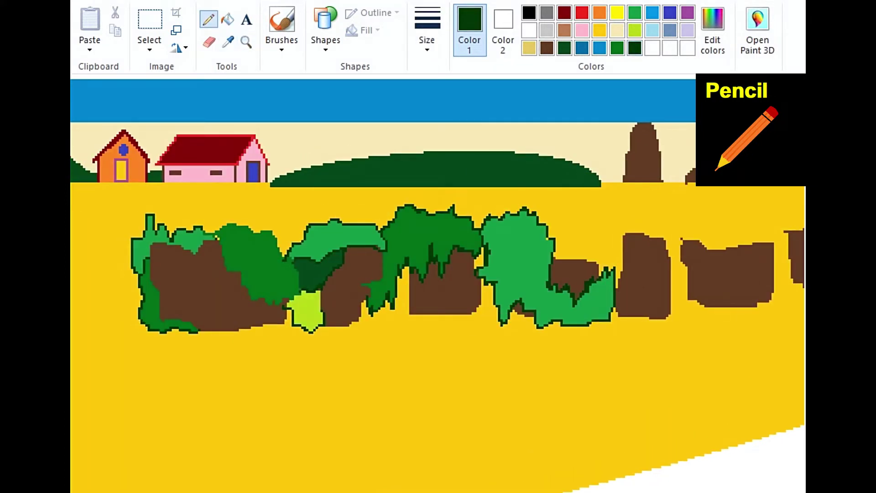
{"action": "left_click_drag", "start_coordinate": [491, 234], "coordinate": [547, 256]}
{"action": "mouse_move", "coordinate": [525, 303]}
{"action": "left_mouse_down"}
{"action": "mouse_move", "coordinate": [593, 310]}
{"action": "mouse_move", "coordinate": [611, 294]}
{"action": "left_mouse_up"}
{"action": "left_click", "coordinate": [228, 20]}
{"action": "left_click", "coordinate": [511, 224]}
{"action": "left_click", "coordinate": [575, 317]}
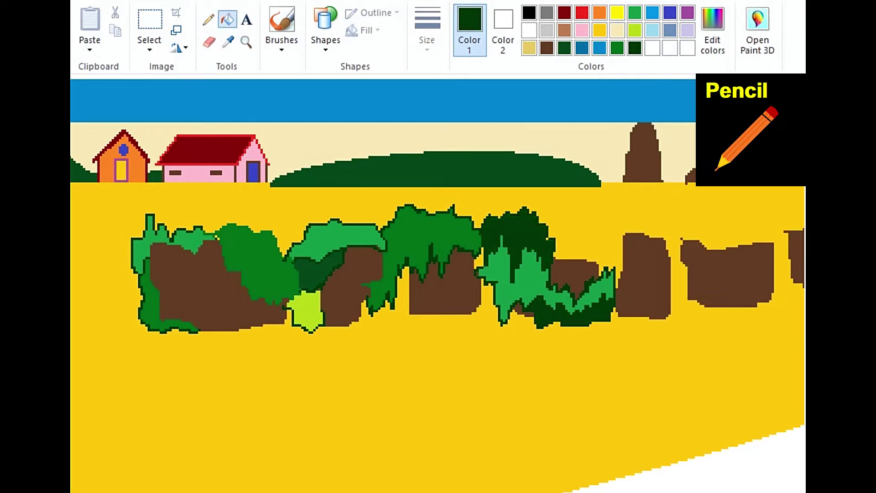
Step: Outline jagged foliage over the fifth, sixth and seventh brown shapes in very dark green, with a trailing tail at the far right
{"action": "scroll", "coordinate": [437, 282], "scroll_direction": "right", "scroll_amount": 10}
{"action": "left_click", "coordinate": [209, 19]}
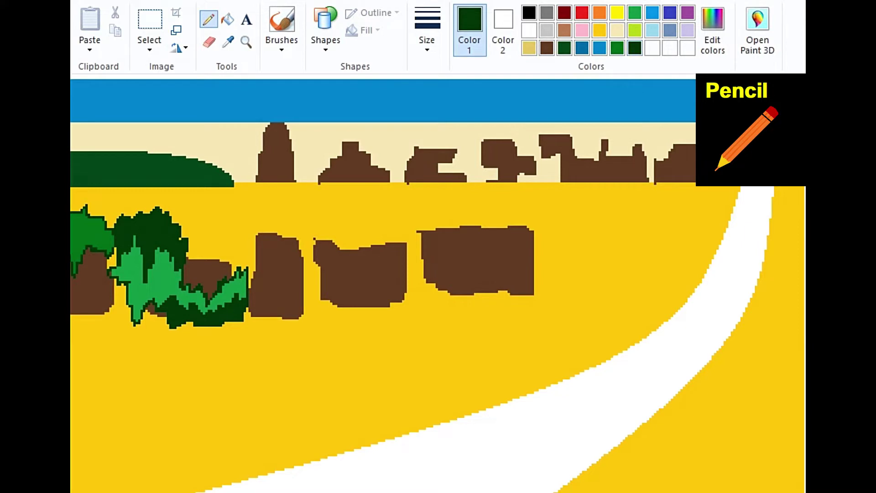
{"action": "mouse_move", "coordinate": [246, 269]}
{"action": "left_mouse_down"}
{"action": "mouse_move", "coordinate": [293, 246]}
{"action": "mouse_move", "coordinate": [311, 272]}
{"action": "mouse_move", "coordinate": [311, 297]}
{"action": "mouse_move", "coordinate": [249, 320]}
{"action": "left_mouse_up"}
{"action": "left_click_drag", "start_coordinate": [272, 265], "coordinate": [267, 286]}
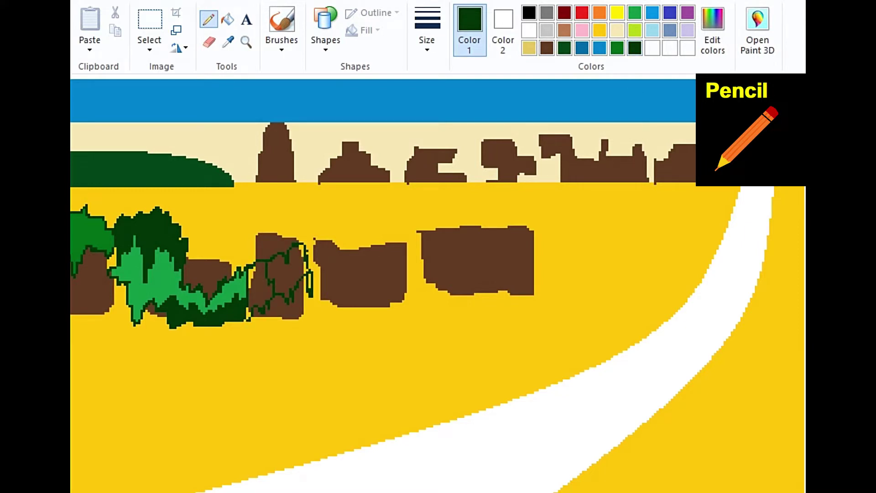
{"action": "mouse_move", "coordinate": [307, 249]}
{"action": "left_mouse_down"}
{"action": "mouse_move", "coordinate": [349, 235]}
{"action": "mouse_move", "coordinate": [413, 278]}
{"action": "mouse_move", "coordinate": [386, 317]}
{"action": "mouse_move", "coordinate": [329, 316]}
{"action": "mouse_move", "coordinate": [311, 296]}
{"action": "left_mouse_up"}
{"action": "mouse_move", "coordinate": [415, 255]}
{"action": "left_mouse_down"}
{"action": "mouse_move", "coordinate": [445, 221]}
{"action": "mouse_move", "coordinate": [530, 225]}
{"action": "mouse_move", "coordinate": [553, 281]}
{"action": "mouse_move", "coordinate": [593, 295]}
{"action": "mouse_move", "coordinate": [619, 289]}
{"action": "mouse_move", "coordinate": [504, 266]}
{"action": "mouse_move", "coordinate": [531, 231]}
{"action": "mouse_move", "coordinate": [570, 294]}
{"action": "mouse_move", "coordinate": [584, 291]}
{"action": "mouse_move", "coordinate": [447, 285]}
{"action": "mouse_move", "coordinate": [463, 292]}
{"action": "left_mouse_up"}
Step: Fill the sixth brown shape's foliage areas with the mid green sampled from the third shape's foliage
{"action": "left_click", "coordinate": [228, 19]}
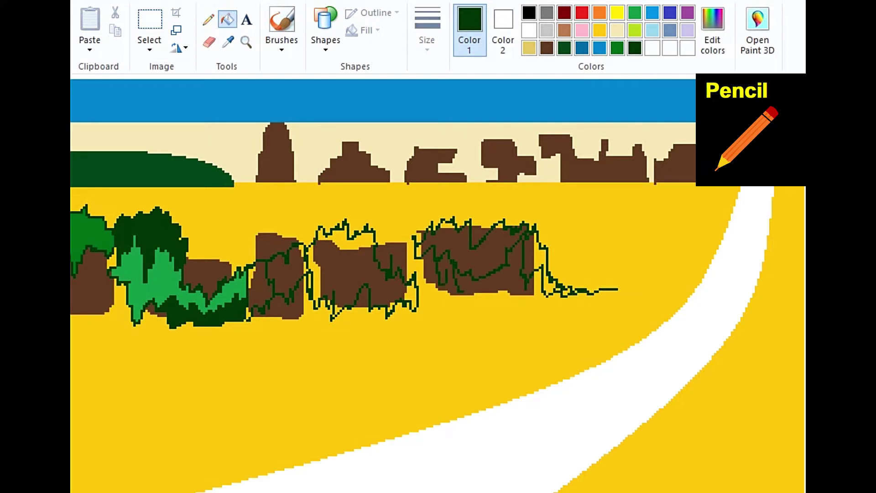
{"action": "scroll", "coordinate": [437, 282], "scroll_direction": "left", "scroll_amount": 3}
{"action": "left_click", "coordinate": [227, 42]}
{"action": "left_click", "coordinate": [192, 232]}
{"action": "left_click", "coordinate": [466, 238]}
{"action": "left_click", "coordinate": [468, 274]}
{"action": "left_click", "coordinate": [432, 274]}
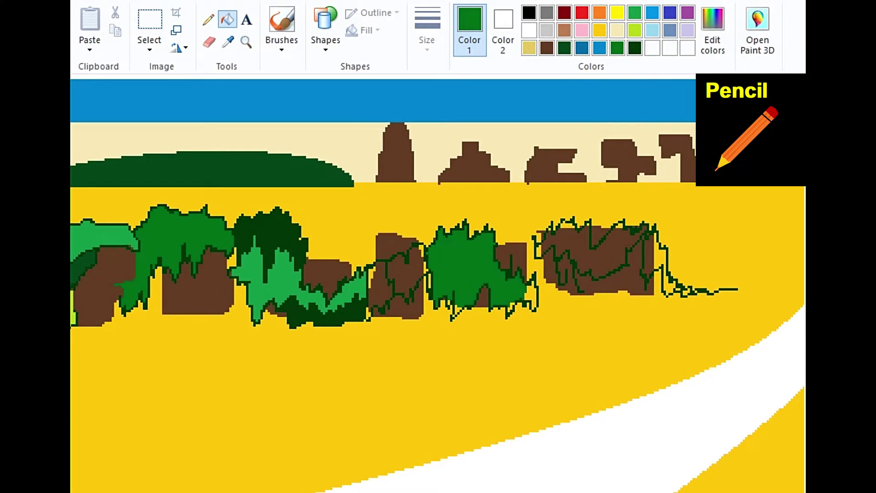
{"action": "left_click", "coordinate": [530, 294]}
{"action": "scroll", "coordinate": [437, 274], "scroll_direction": "left", "scroll_amount": 3}
Step: Fill the fifth brown shape's foliage with dark green on the right part and lime on the left part
{"action": "left_click", "coordinate": [228, 42]}
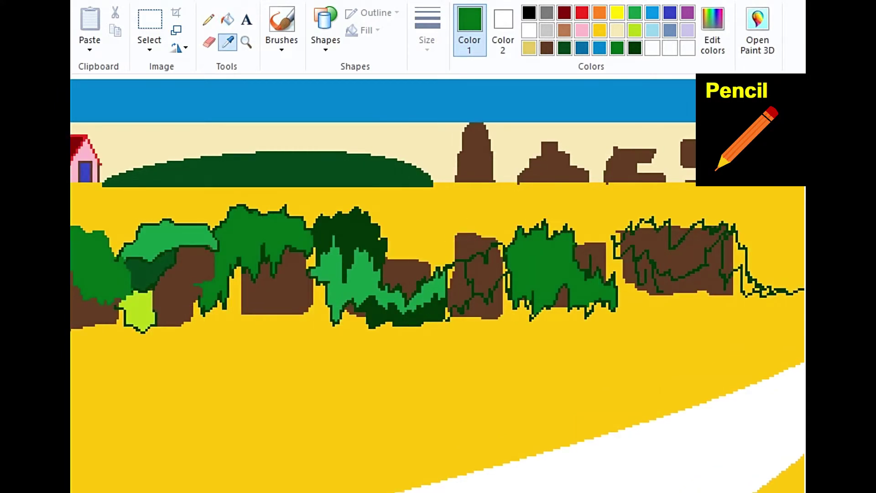
{"action": "left_click", "coordinate": [351, 228]}
{"action": "left_click", "coordinate": [486, 274]}
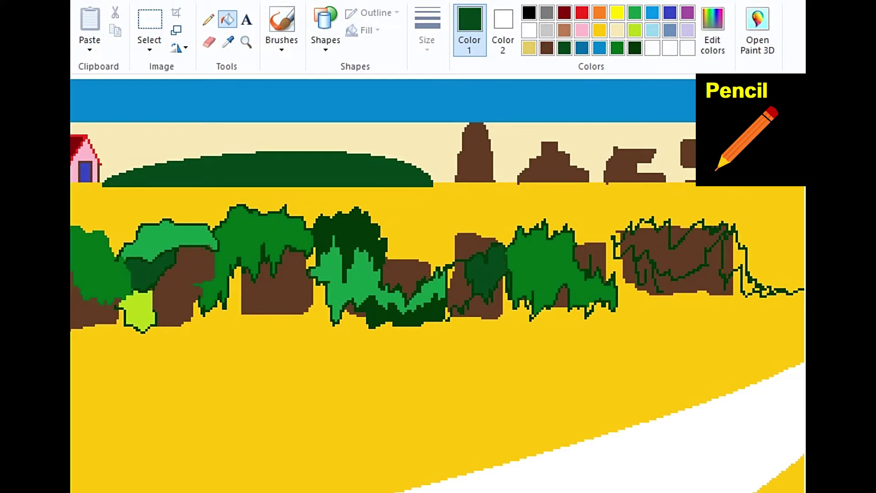
{"action": "left_click", "coordinate": [228, 42]}
{"action": "left_click", "coordinate": [139, 311]}
{"action": "left_click", "coordinate": [458, 283]}
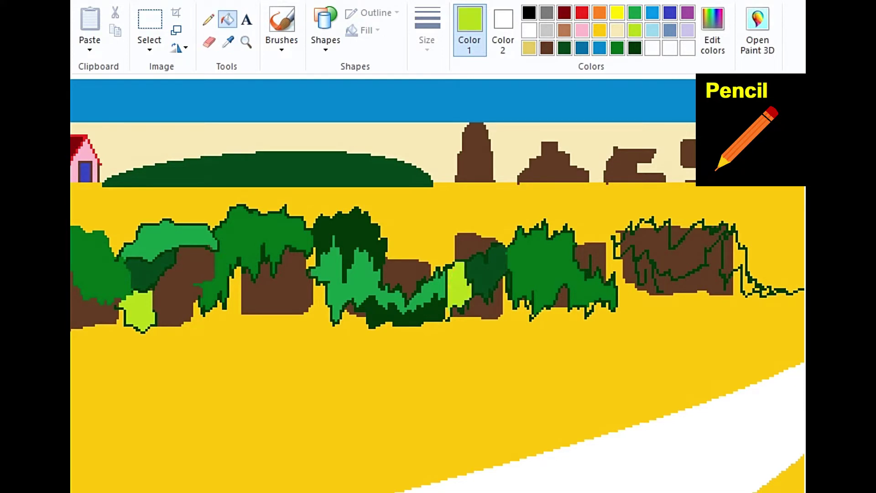
Step: Fill the right edge and trailing tail of the seventh brown shape's foliage with very dark green
{"action": "left_click", "coordinate": [227, 42]}
{"action": "left_click", "coordinate": [263, 233]}
{"action": "left_click", "coordinate": [247, 42]}
{"action": "left_click", "coordinate": [592, 280]}
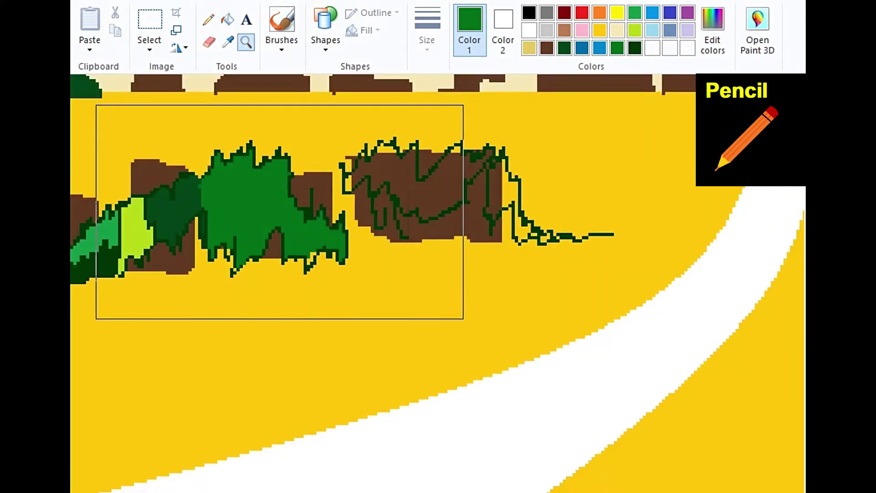
{"action": "left_click", "coordinate": [280, 210]}
{"action": "left_click", "coordinate": [227, 19]}
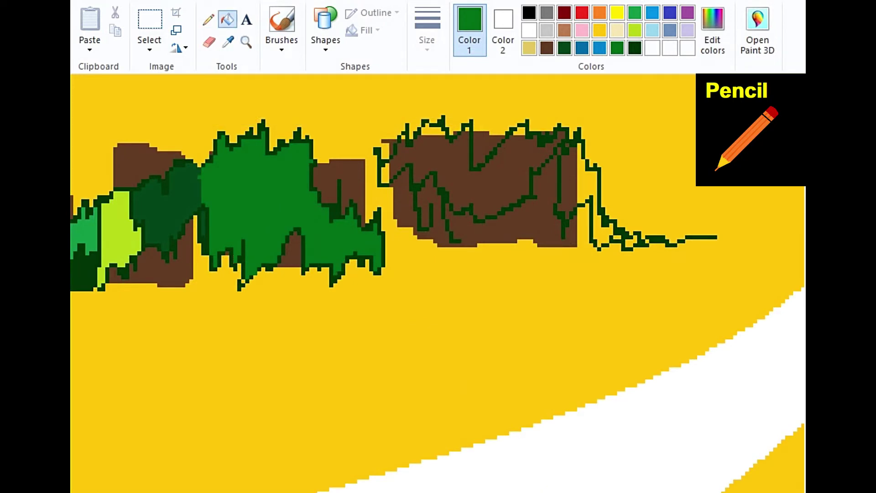
{"action": "left_click", "coordinate": [208, 19]}
{"action": "scroll", "coordinate": [438, 283], "scroll_direction": "left", "scroll_amount": 2}
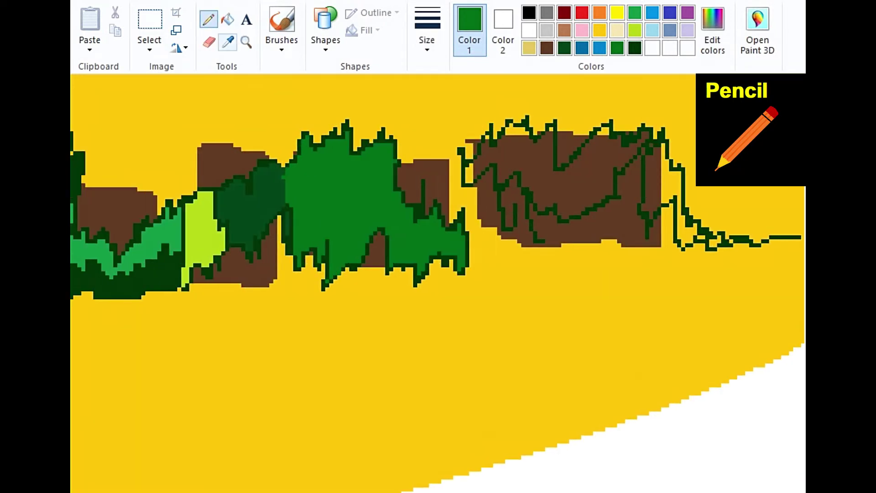
{"action": "left_click", "coordinate": [227, 42]}
{"action": "left_click", "coordinate": [155, 276]}
{"action": "left_click", "coordinate": [228, 19]}
{"action": "left_click", "coordinate": [677, 196]}
{"action": "left_click", "coordinate": [715, 242]}
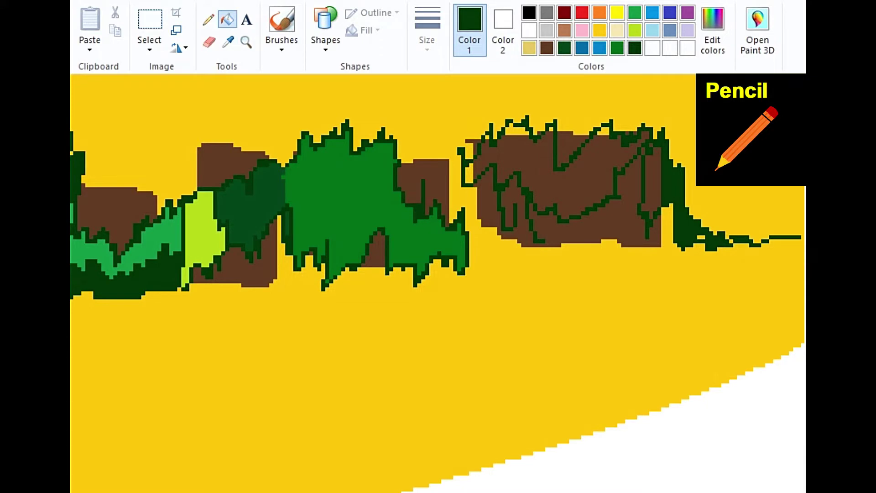
{"action": "left_click", "coordinate": [701, 237]}
{"action": "left_click", "coordinate": [650, 183]}
Step: Fill the upper foliage areas across the seventh brown shape with the mid green sampled from the sixth shape's foliage
{"action": "left_click", "coordinate": [228, 42]}
{"action": "scroll", "coordinate": [437, 283], "scroll_direction": "left", "scroll_amount": 3}
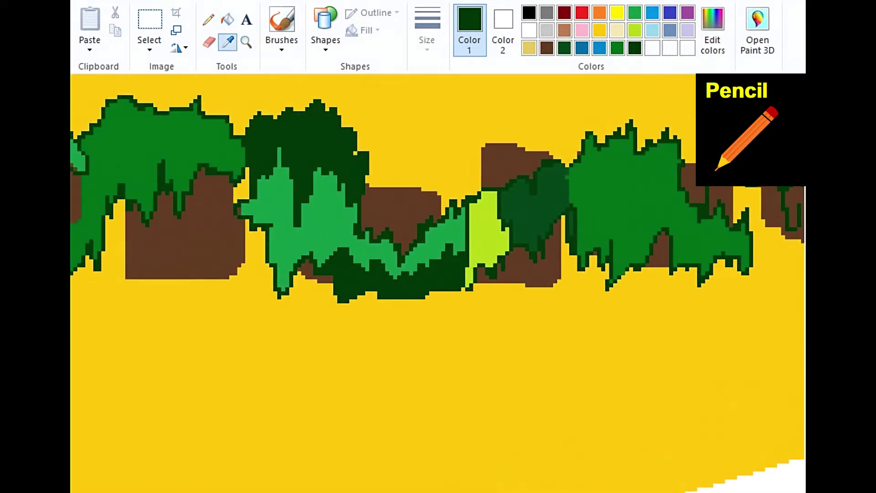
{"action": "left_click", "coordinate": [620, 183]}
{"action": "scroll", "coordinate": [438, 283], "scroll_direction": "right", "scroll_amount": 5}
{"action": "left_click", "coordinate": [411, 192]}
{"action": "left_click", "coordinate": [362, 131]}
{"action": "left_click", "coordinate": [314, 173]}
{"action": "left_click", "coordinate": [447, 131]}
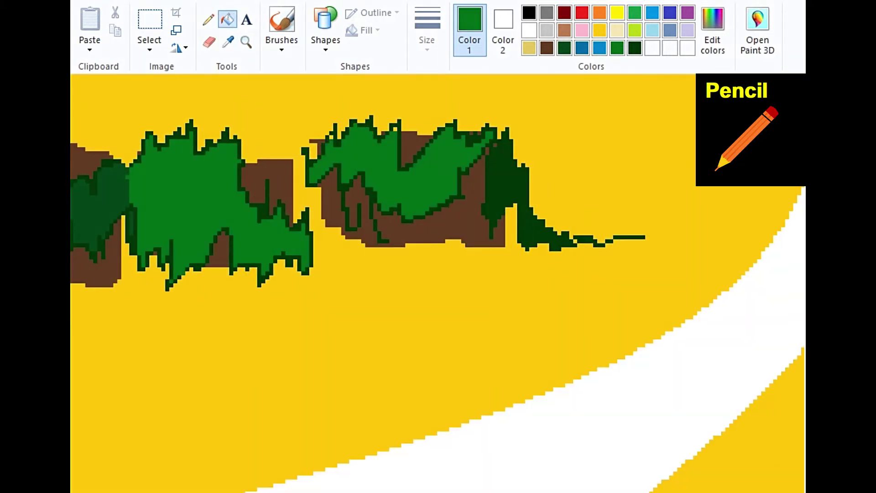
Step: Outline a small tree trunk with spreading roots in brown at the field's left edge below the bushes and fill it with brown
{"action": "scroll", "coordinate": [438, 282], "scroll_direction": "down", "scroll_amount": 3}
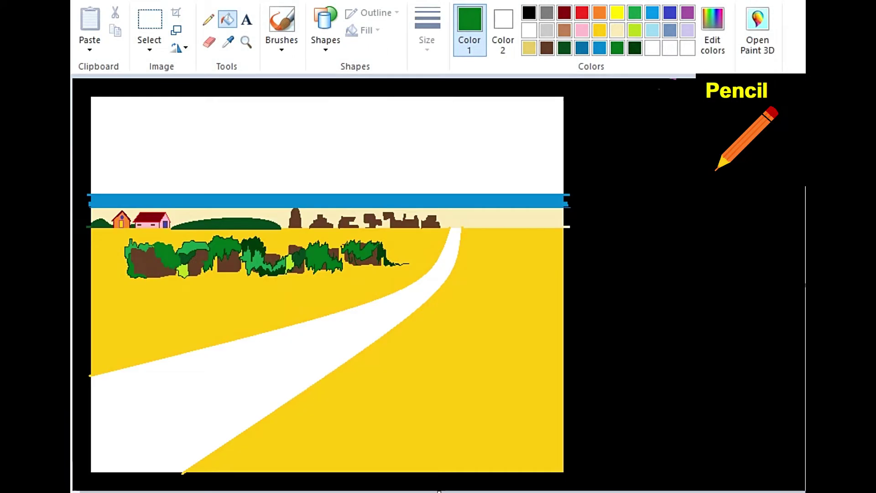
{"action": "left_click", "coordinate": [547, 47]}
{"action": "left_click", "coordinate": [246, 42]}
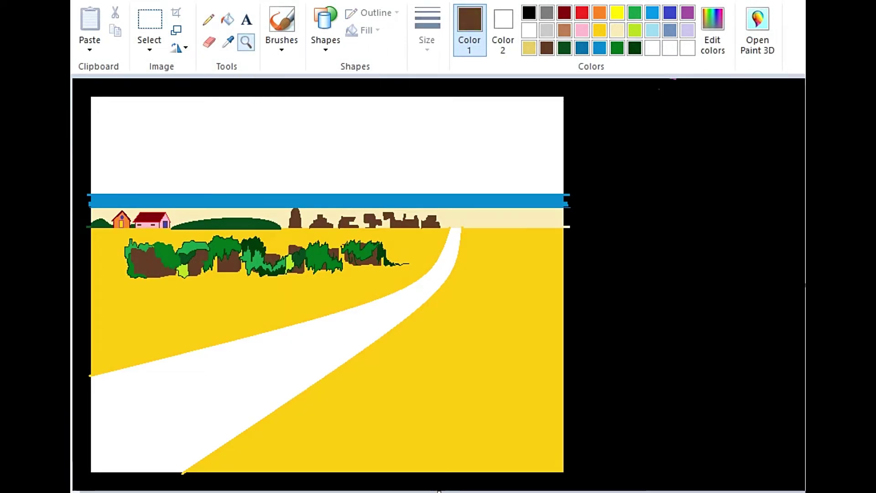
{"action": "left_click", "coordinate": [260, 327]}
{"action": "left_click", "coordinate": [208, 19]}
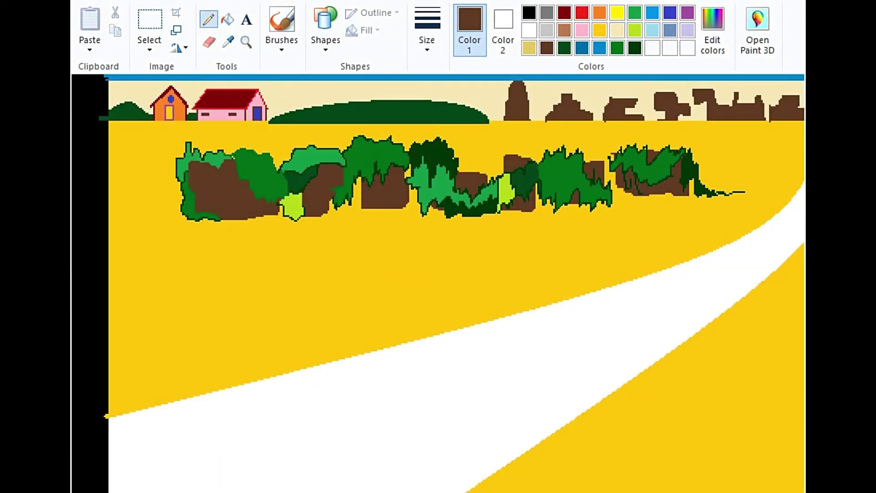
{"action": "left_click_drag", "start_coordinate": [133, 286], "coordinate": [137, 315]}
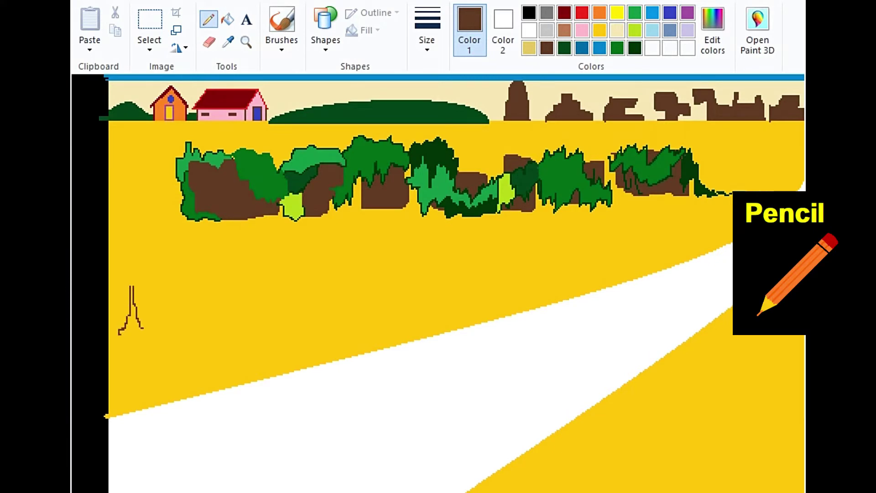
{"action": "mouse_move", "coordinate": [124, 329]}
{"action": "left_mouse_down"}
{"action": "mouse_move", "coordinate": [150, 335]}
{"action": "mouse_move", "coordinate": [141, 336]}
{"action": "left_mouse_up"}
{"action": "left_click", "coordinate": [227, 19]}
{"action": "left_click", "coordinate": [132, 319]}
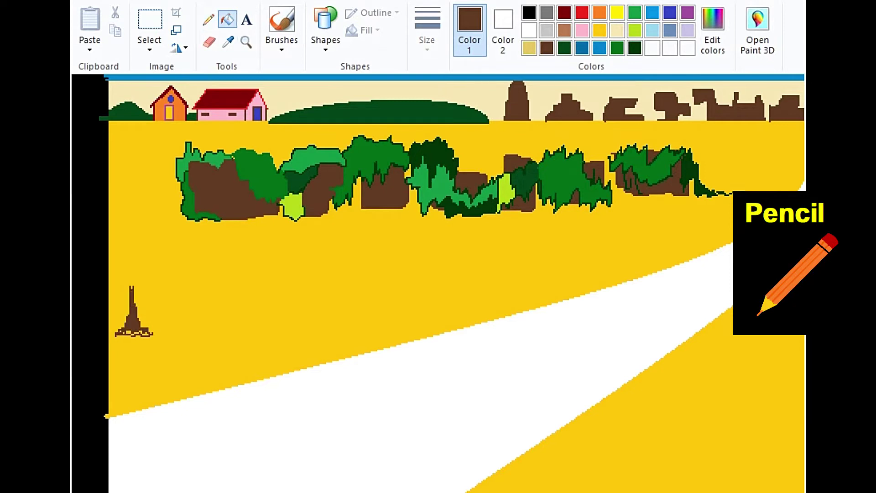
{"action": "left_click", "coordinate": [246, 42]}
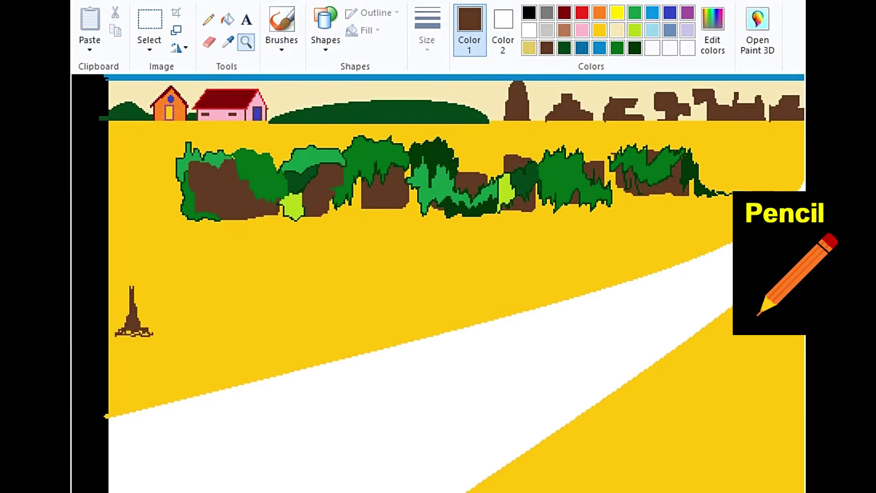
Step: Close the gaps in the small tree trunk's spreading roots with brown pencil strokes
{"action": "left_click", "coordinate": [135, 315]}
{"action": "left_click", "coordinate": [192, 215]}
{"action": "left_click", "coordinate": [208, 19]}
{"action": "left_click_drag", "start_coordinate": [221, 292], "coordinate": [306, 292]}
{"action": "left_click", "coordinate": [236, 288]}
{"action": "left_click", "coordinate": [248, 156]}
{"action": "scroll", "coordinate": [438, 283], "scroll_direction": "down", "scroll_amount": 2}
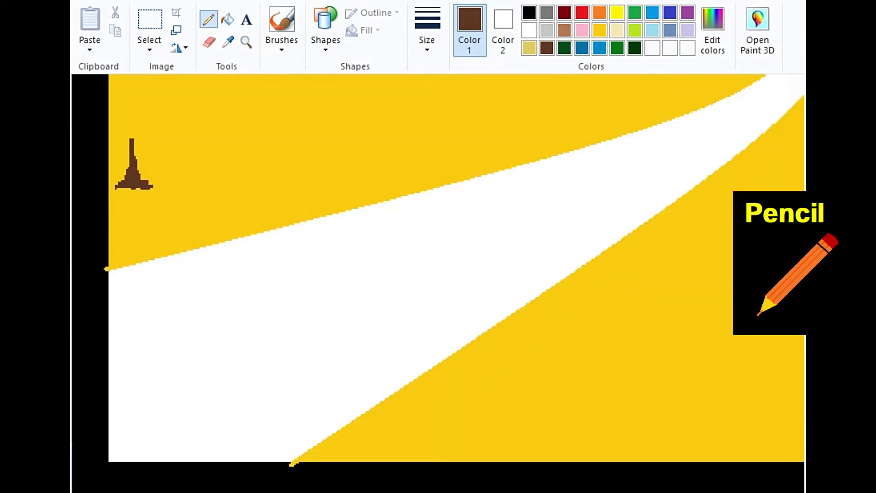
Step: Outline the tree's rounded leafy crown above the brown trunk in very dark green, adding lobes along its outer edge
{"action": "scroll", "coordinate": [438, 283], "scroll_direction": "up", "scroll_amount": 3}
{"action": "left_click", "coordinate": [616, 48]}
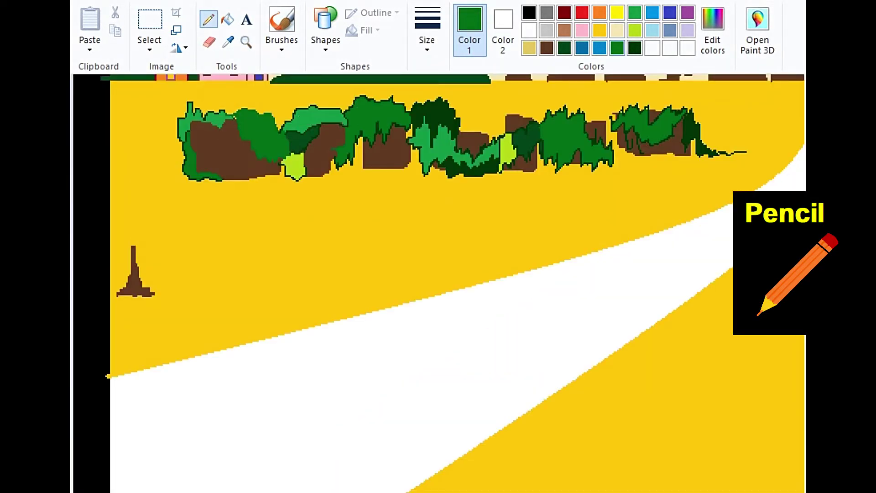
{"action": "left_click", "coordinate": [634, 48]}
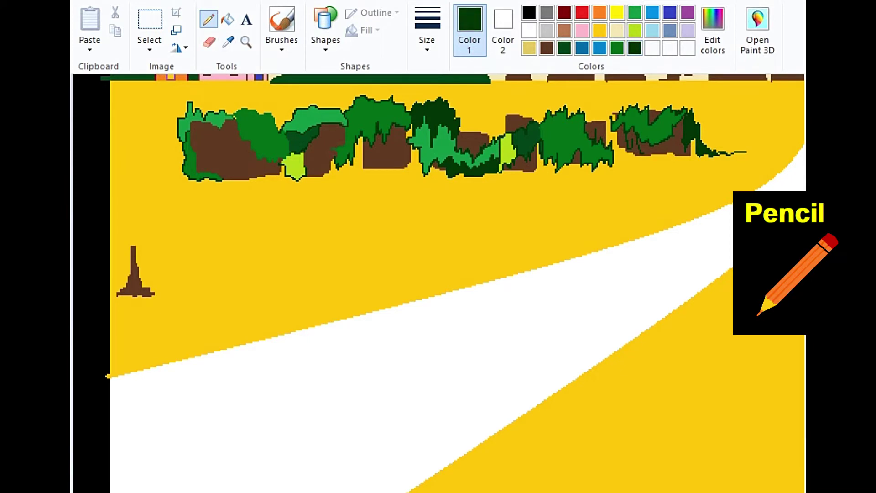
{"action": "mouse_move", "coordinate": [133, 245]}
{"action": "left_mouse_down"}
{"action": "mouse_move", "coordinate": [164, 247]}
{"action": "mouse_move", "coordinate": [157, 201]}
{"action": "mouse_move", "coordinate": [139, 193]}
{"action": "mouse_move", "coordinate": [118, 199]}
{"action": "left_mouse_up"}
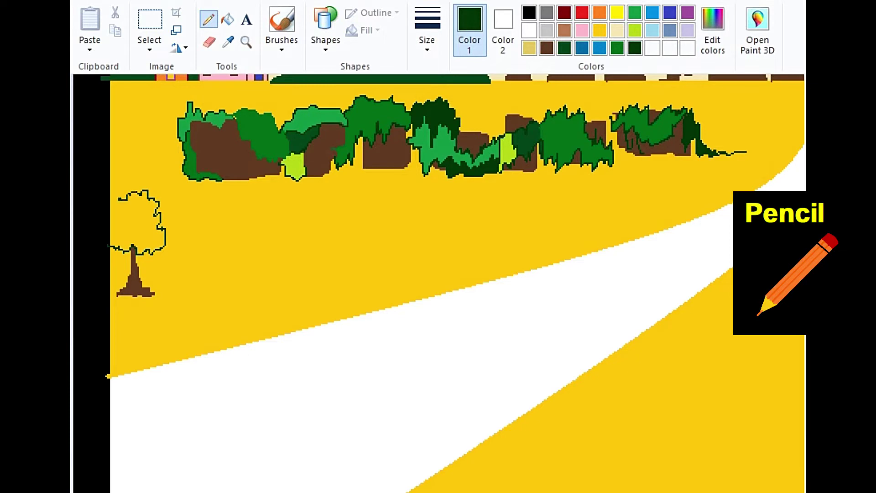
{"action": "mouse_move", "coordinate": [166, 250]}
{"action": "left_mouse_down"}
{"action": "mouse_move", "coordinate": [177, 236]}
{"action": "mouse_move", "coordinate": [171, 212]}
{"action": "mouse_move", "coordinate": [159, 213]}
{"action": "mouse_move", "coordinate": [174, 200]}
{"action": "mouse_move", "coordinate": [125, 187]}
{"action": "mouse_move", "coordinate": [143, 179]}
{"action": "left_mouse_up"}
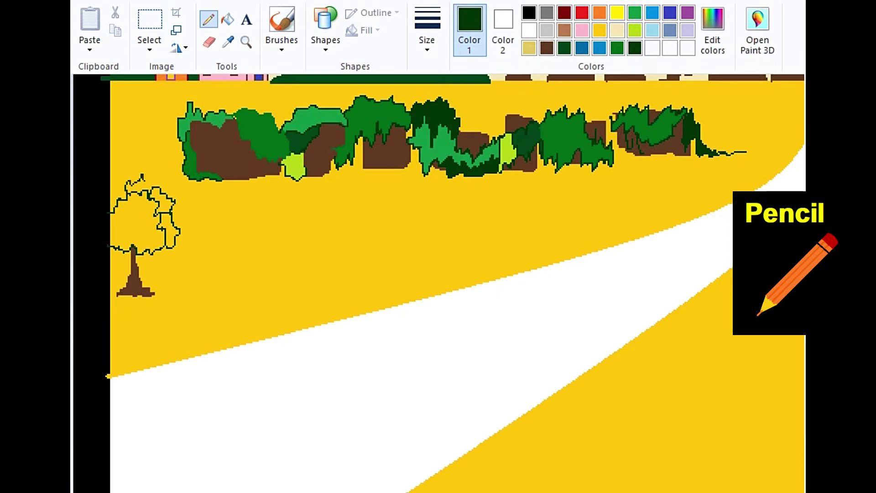
Step: Divide the tree crown into many small leaf patches with very dark green lines and complete its upper-left edge
{"action": "left_click_drag", "start_coordinate": [113, 232], "coordinate": [162, 231]}
{"action": "left_click_drag", "start_coordinate": [114, 218], "coordinate": [131, 228]}
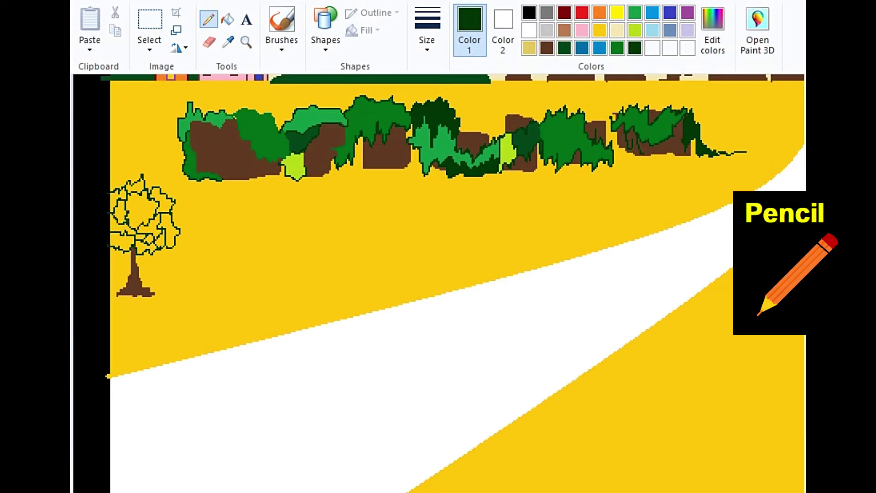
{"action": "left_click_drag", "start_coordinate": [131, 219], "coordinate": [156, 201]}
{"action": "left_click_drag", "start_coordinate": [115, 186], "coordinate": [129, 174]}
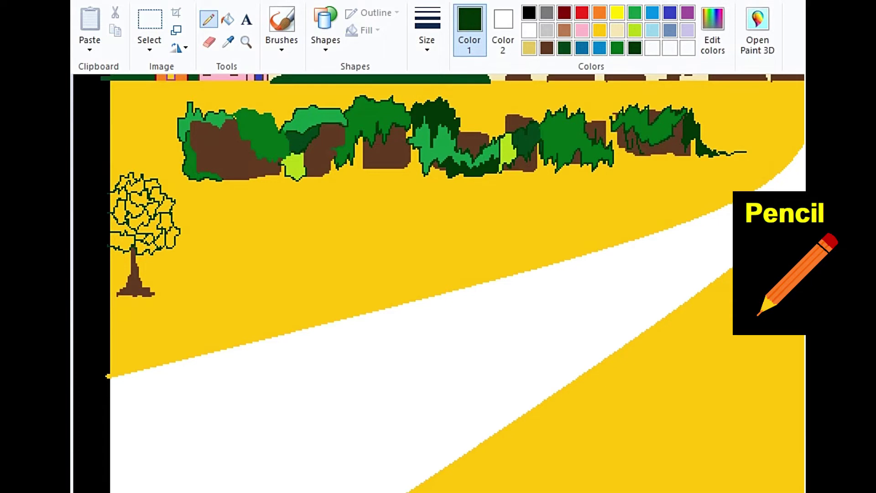
Step: Fill four leaf patches at the crown's lower left, left, upper middle and lower middle with mid green sampled from the first bush
{"action": "left_click", "coordinate": [228, 41]}
{"action": "left_click", "coordinate": [256, 128]}
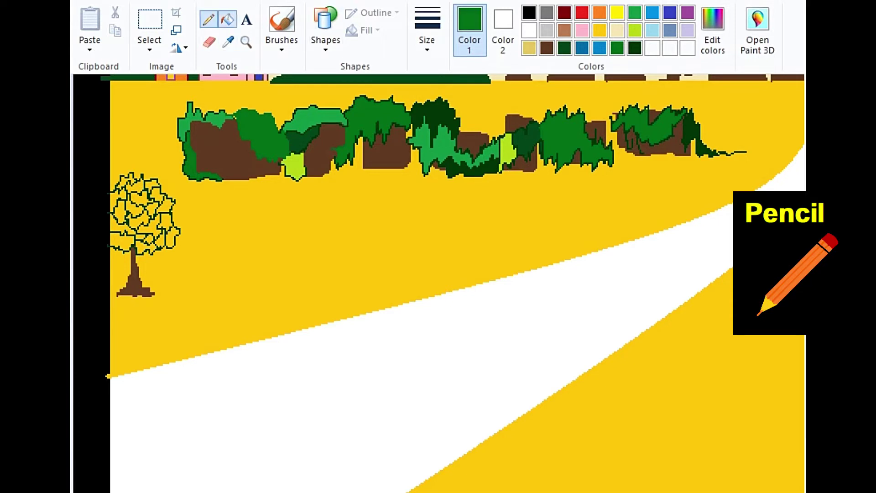
{"action": "left_click", "coordinate": [228, 19]}
{"action": "left_click", "coordinate": [121, 242]}
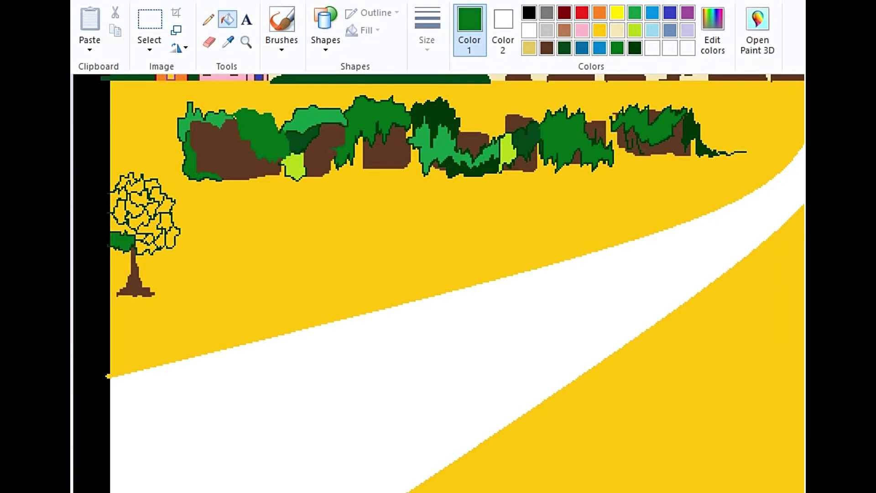
{"action": "left_click", "coordinate": [149, 228]}
{"action": "left_click", "coordinate": [120, 212]}
{"action": "left_click", "coordinate": [142, 199]}
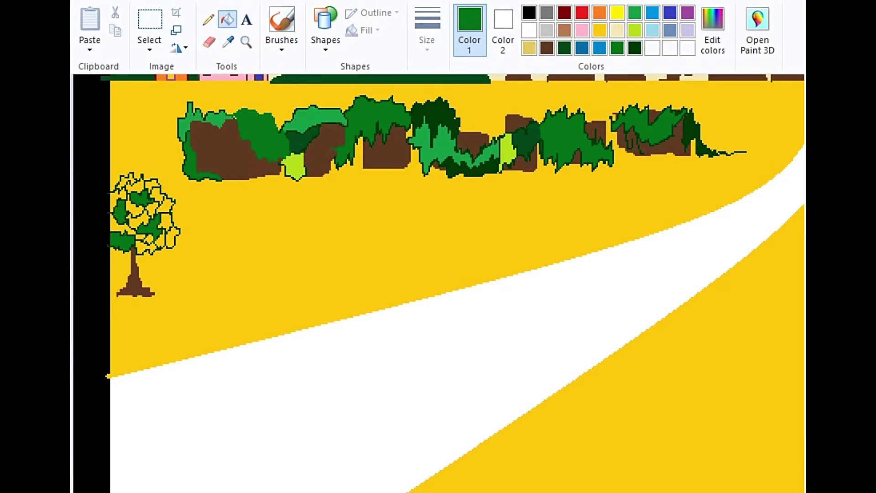
{"action": "left_click", "coordinate": [247, 42]}
{"action": "left_click", "coordinate": [250, 226]}
{"action": "left_click", "coordinate": [253, 185]}
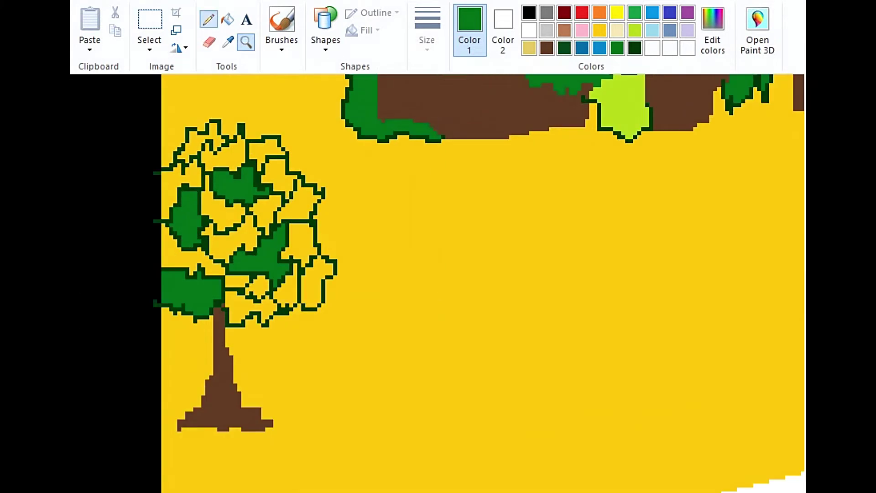
{"action": "left_click", "coordinate": [299, 242]}
{"action": "left_click", "coordinate": [226, 209]}
{"action": "scroll", "coordinate": [457, 274], "scroll_direction": "left", "scroll_amount": 1}
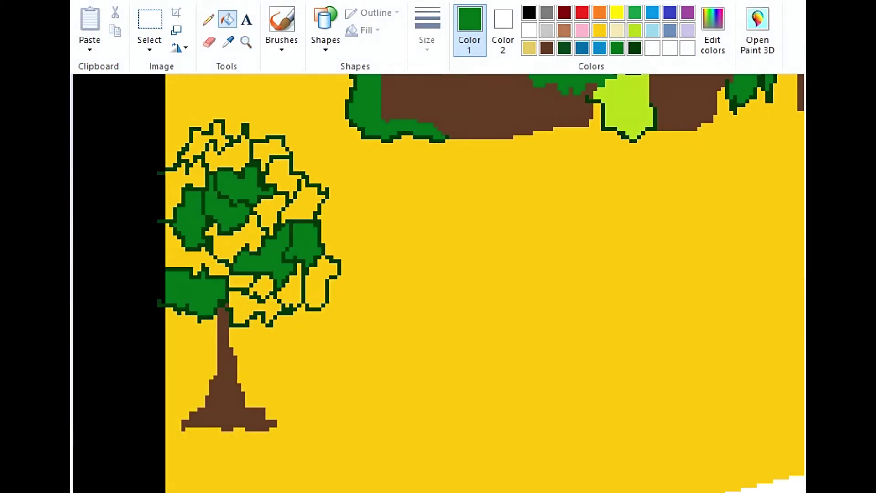
{"action": "key", "text": "ctrl+z"}
{"action": "key", "text": "ctrl+z"}
Step: Define a slightly lighter green (0, 147, 37) and fill the crown's bottom, right, middle-left and upper-left leaf patches with it
{"action": "left_click", "coordinate": [712, 29]}
{"action": "left_click_drag", "start_coordinate": [613, 255], "coordinate": [613, 251]}
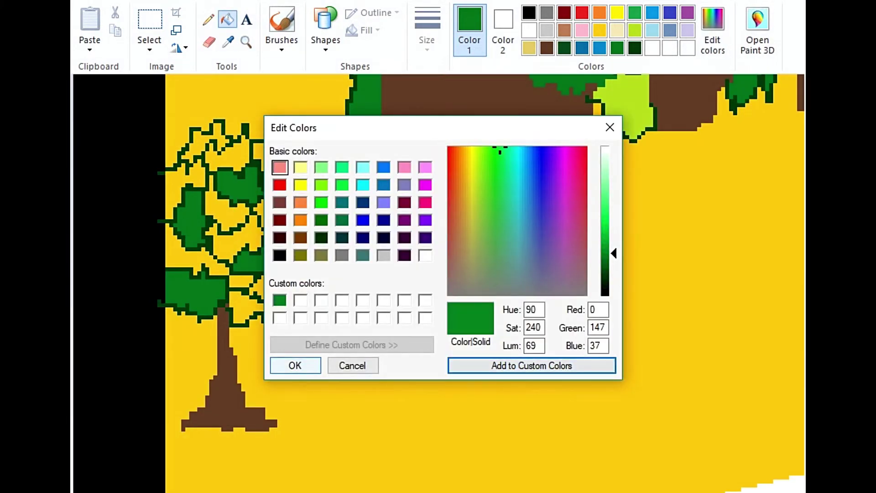
{"action": "left_click", "coordinate": [293, 363]}
{"action": "left_click", "coordinate": [253, 310]}
{"action": "left_click", "coordinate": [303, 242]}
{"action": "left_click", "coordinate": [226, 210]}
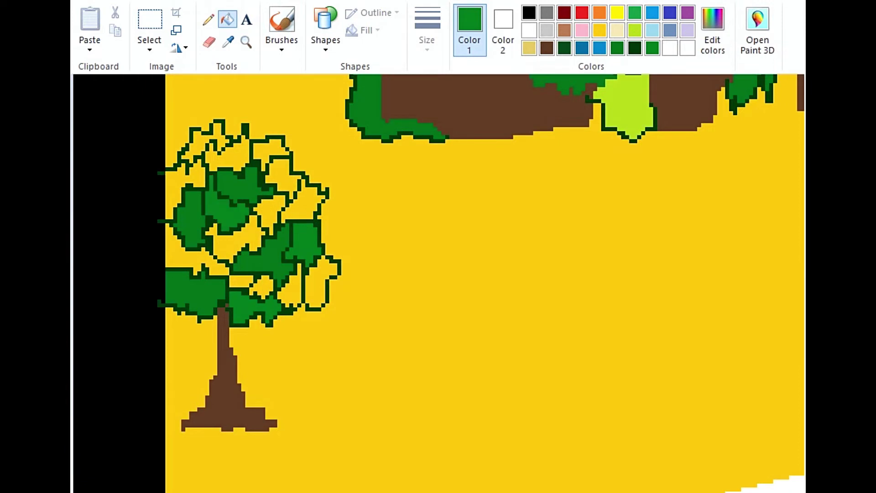
{"action": "left_click", "coordinate": [200, 141]}
Step: Define a lighter green and fill the crown's lower-left, centre-right, top-right and lower-right edge patches with it
{"action": "left_click", "coordinate": [712, 29]}
{"action": "left_click_drag", "start_coordinate": [613, 249], "coordinate": [613, 238]}
{"action": "left_click", "coordinate": [290, 364]}
{"action": "left_click", "coordinate": [183, 251]}
{"action": "left_click", "coordinate": [269, 214]}
{"action": "left_click", "coordinate": [271, 155]}
{"action": "left_click", "coordinate": [319, 283]}
Step: Brighten the green once more and fill the crown's upper-left edge and upper-right edge patches
{"action": "left_click", "coordinate": [712, 29]}
{"action": "left_click", "coordinate": [295, 364]}
{"action": "left_click", "coordinate": [187, 187]}
{"action": "left_click", "coordinate": [305, 205]}
Step: Define a still brighter green and fill the crown's central, top-middle and small bottom-middle patches
{"action": "left_click", "coordinate": [712, 29]}
{"action": "left_click", "coordinate": [295, 364]}
{"action": "left_click", "coordinate": [261, 286]}
{"action": "left_click", "coordinate": [235, 242]}
{"action": "left_click", "coordinate": [219, 155]}
Step: Set the colour to bright green (0, 196, 49) and fill the crown's remaining lower-right and upper-right patches
{"action": "left_click", "coordinate": [712, 29]}
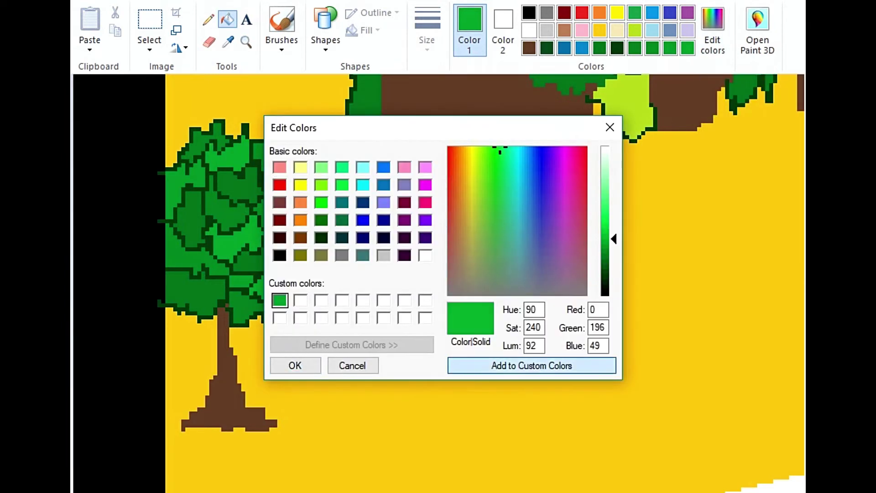
{"action": "left_click", "coordinate": [294, 365]}
{"action": "left_click", "coordinate": [289, 285]}
{"action": "left_click", "coordinate": [283, 179]}
Step: Draw a beige boundary line across the field from the mound's right end, behind the bushes, to the road's edge
{"action": "scroll", "coordinate": [282, 179], "scroll_direction": "down", "scroll_amount": 2}
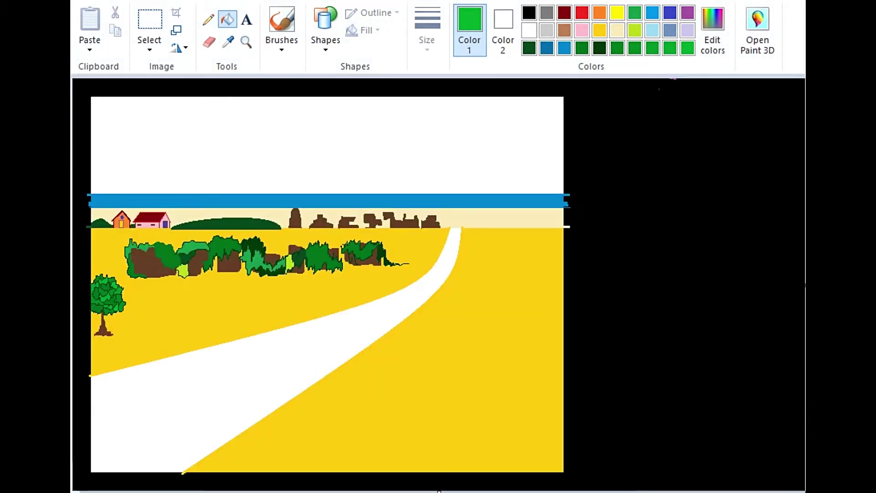
{"action": "left_click", "coordinate": [245, 42]}
{"action": "left_click", "coordinate": [341, 199]}
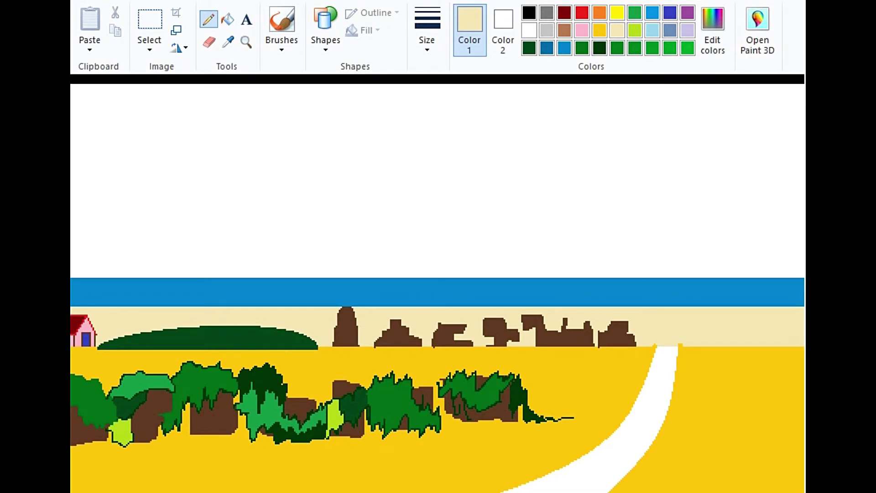
{"action": "mouse_move", "coordinate": [326, 361]}
{"action": "left_mouse_down"}
{"action": "mouse_move", "coordinate": [422, 371]}
{"action": "mouse_move", "coordinate": [491, 357]}
{"action": "mouse_move", "coordinate": [615, 351]}
{"action": "left_mouse_up"}
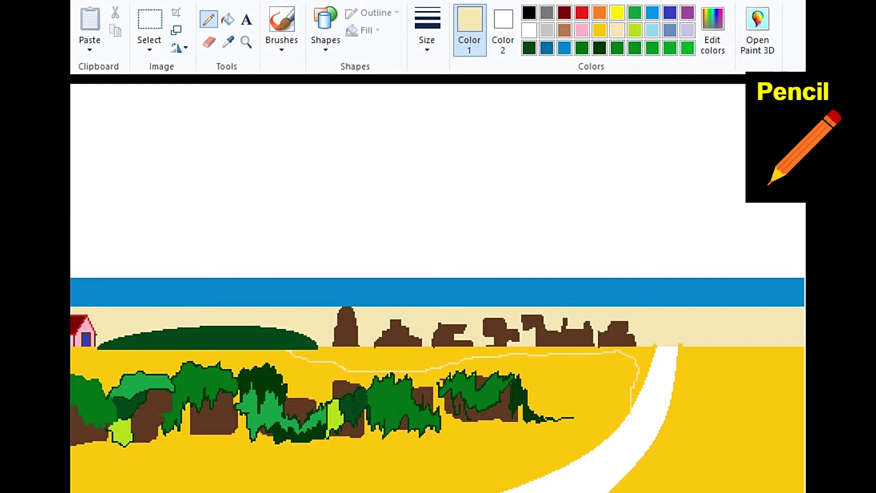
Step: Extend the last bush's tail to the road with a small shrub in the mound's dark green and fill the enclosed field area with beige
{"action": "left_click", "coordinate": [228, 41]}
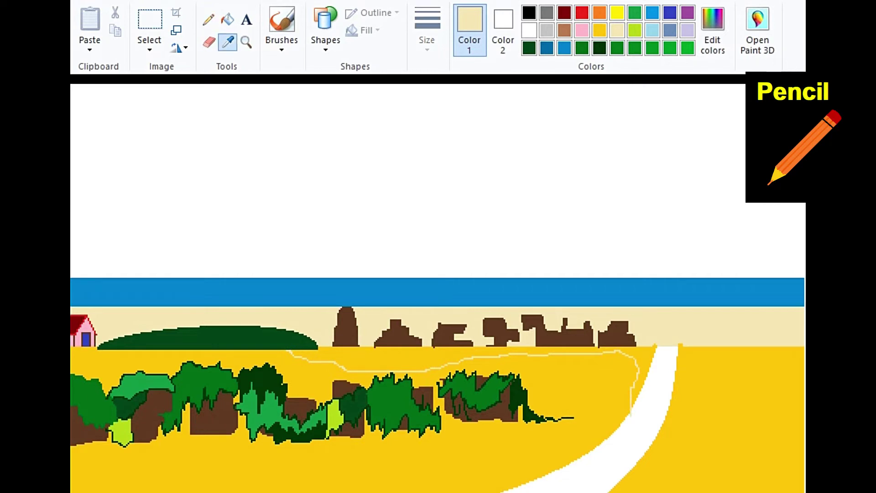
{"action": "left_click", "coordinate": [208, 338]}
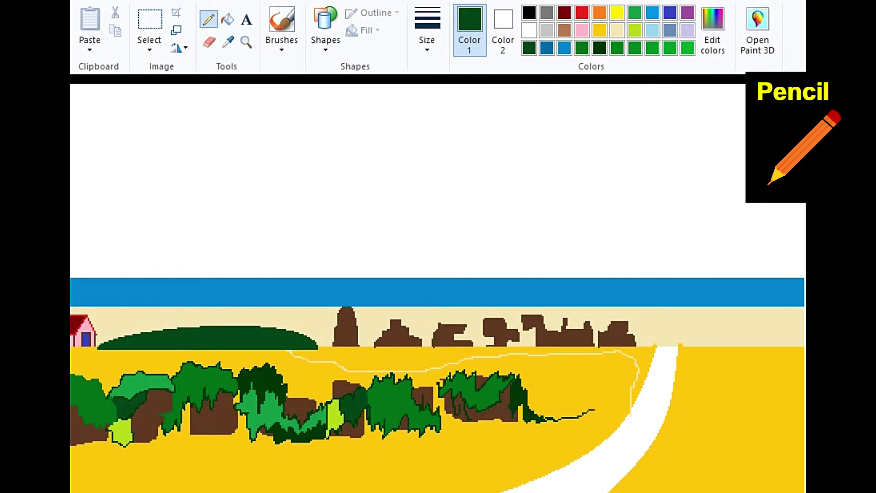
{"action": "left_click_drag", "start_coordinate": [581, 416], "coordinate": [617, 415]}
{"action": "left_click", "coordinate": [228, 19]}
{"action": "left_click", "coordinate": [601, 410]}
{"action": "left_click", "coordinate": [208, 19]}
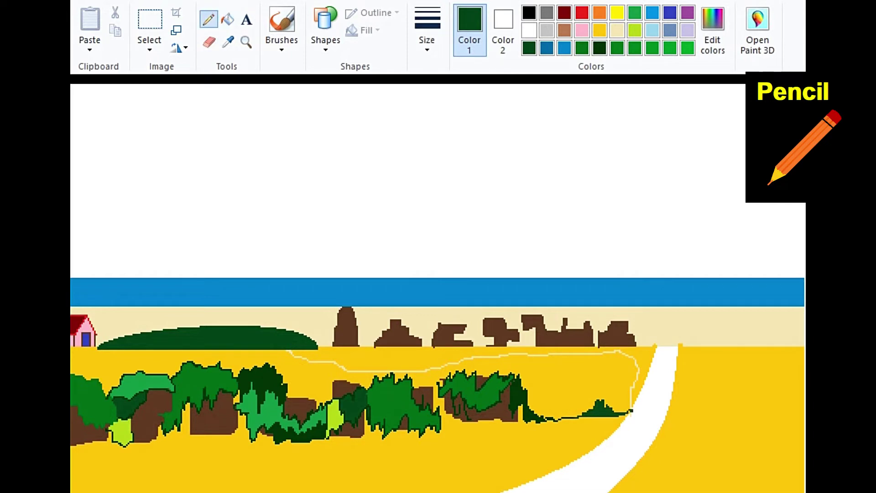
{"action": "left_click", "coordinate": [228, 19]}
{"action": "left_click", "coordinate": [616, 30]}
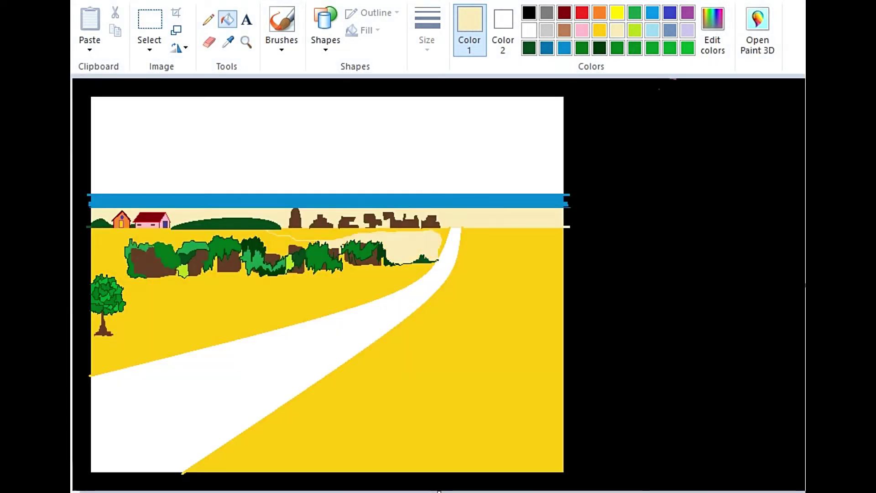
Step: Draw a short dark red trunk just above the first tree's crown and fill it in with pencil strokes
{"action": "left_click", "coordinate": [246, 42]}
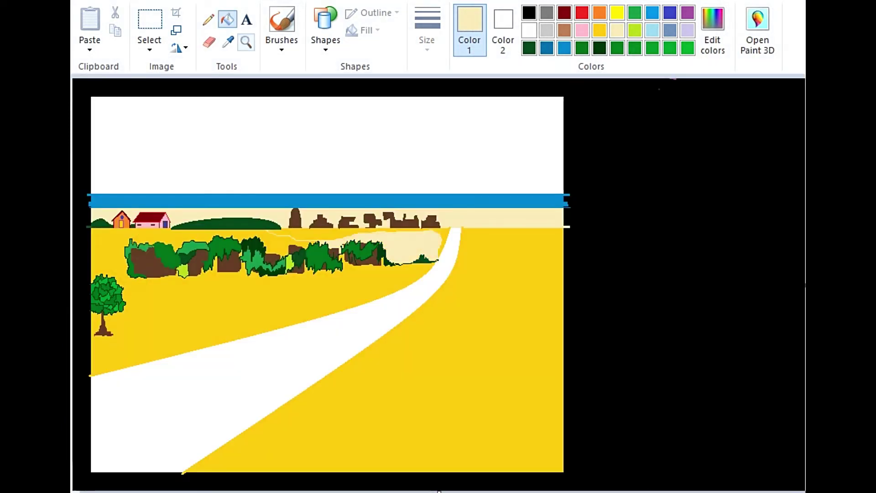
{"action": "left_click", "coordinate": [265, 219]}
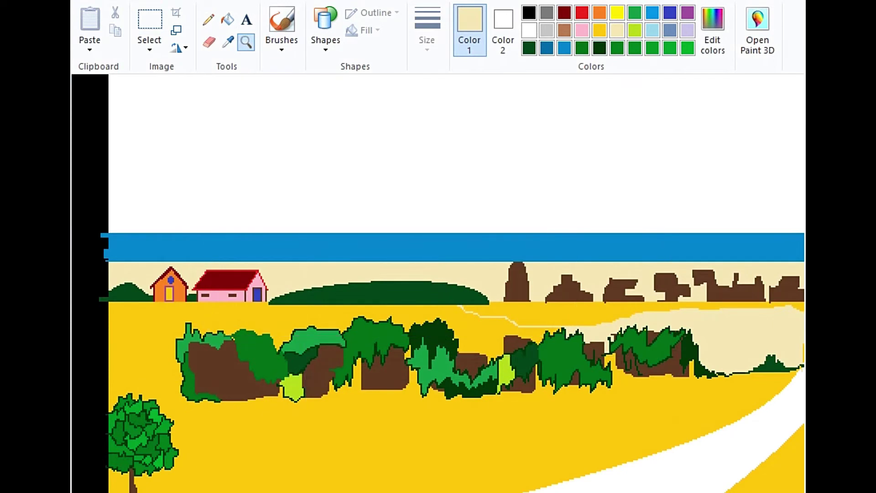
{"action": "left_click", "coordinate": [208, 19]}
{"action": "left_click", "coordinate": [565, 12]}
{"action": "mouse_move", "coordinate": [151, 378]}
{"action": "left_mouse_down"}
{"action": "mouse_move", "coordinate": [147, 398]}
{"action": "mouse_move", "coordinate": [146, 389]}
{"action": "left_mouse_up"}
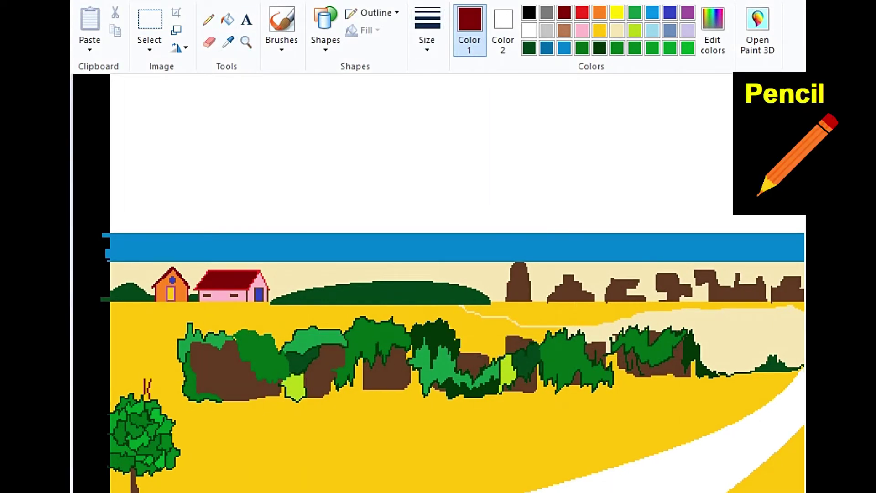
{"action": "left_click", "coordinate": [208, 19]}
{"action": "left_click", "coordinate": [247, 42]}
{"action": "left_click", "coordinate": [296, 370]}
{"action": "left_click", "coordinate": [208, 19]}
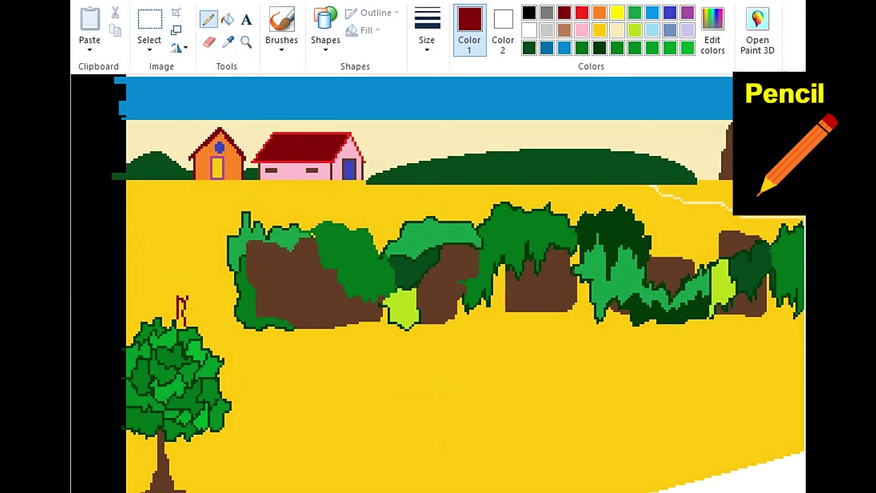
{"action": "left_click_drag", "start_coordinate": [181, 301], "coordinate": [182, 326]}
Step: Outline a pointed conifer with inner branch patches above the dark red trunk in dark green sampled from the mound
{"action": "scroll", "coordinate": [410, 274], "scroll_direction": "up", "scroll_amount": 3}
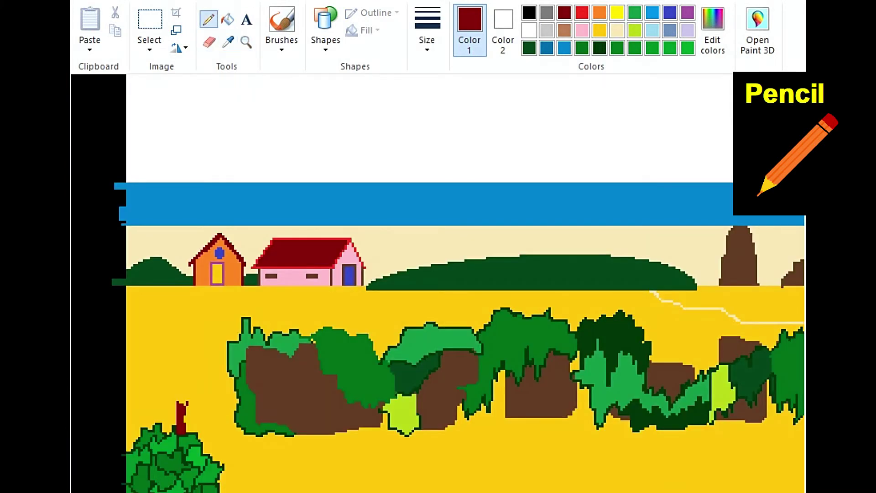
{"action": "left_click", "coordinate": [228, 42]}
{"action": "left_click", "coordinate": [502, 274]}
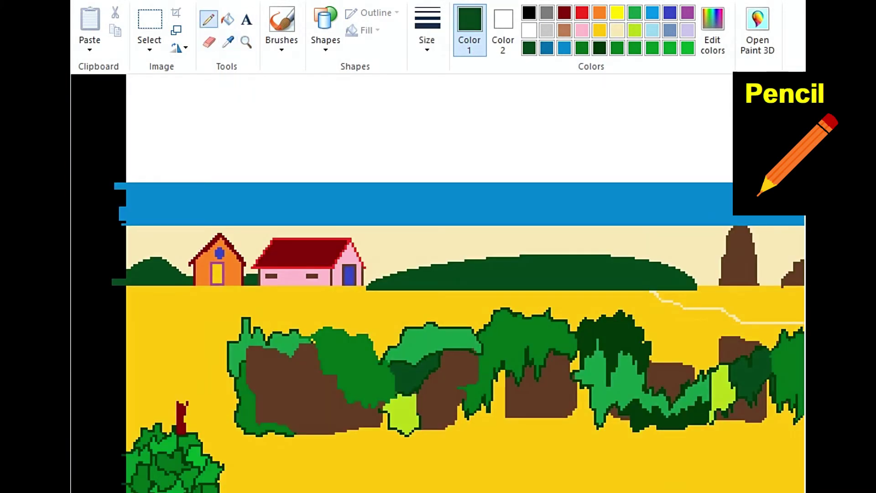
{"action": "mouse_move", "coordinate": [187, 404]}
{"action": "left_mouse_down"}
{"action": "mouse_move", "coordinate": [216, 400]}
{"action": "mouse_move", "coordinate": [219, 373]}
{"action": "mouse_move", "coordinate": [204, 329]}
{"action": "mouse_move", "coordinate": [177, 311]}
{"action": "mouse_move", "coordinate": [156, 343]}
{"action": "mouse_move", "coordinate": [147, 393]}
{"action": "mouse_move", "coordinate": [177, 406]}
{"action": "mouse_move", "coordinate": [169, 393]}
{"action": "mouse_move", "coordinate": [193, 391]}
{"action": "left_mouse_up"}
{"action": "mouse_move", "coordinate": [211, 395]}
{"action": "left_mouse_down"}
{"action": "mouse_move", "coordinate": [215, 381]}
{"action": "mouse_move", "coordinate": [163, 379]}
{"action": "mouse_move", "coordinate": [171, 363]}
{"action": "mouse_move", "coordinate": [204, 365]}
{"action": "mouse_move", "coordinate": [166, 346]}
{"action": "mouse_move", "coordinate": [182, 356]}
{"action": "mouse_move", "coordinate": [204, 343]}
{"action": "mouse_move", "coordinate": [189, 331]}
{"action": "left_mouse_up"}
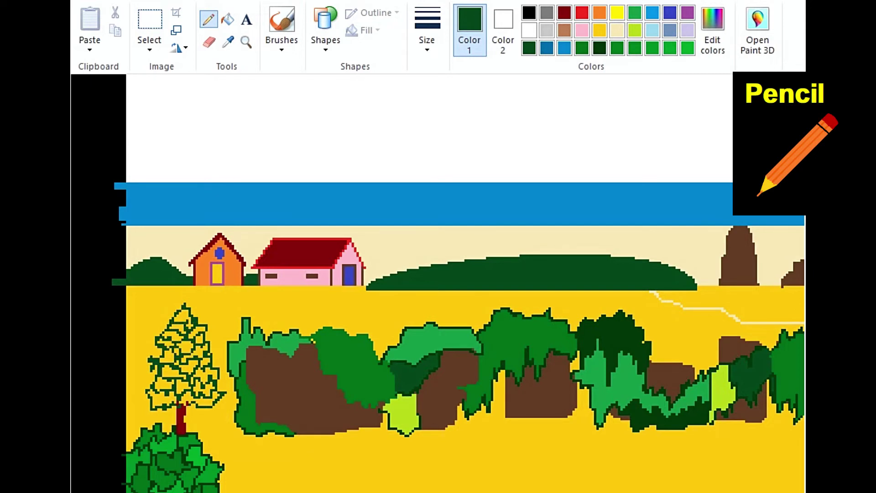
Step: Fill the conifer's lower-left and central-right branch patches with bright green
{"action": "left_click", "coordinate": [227, 19]}
{"action": "left_click", "coordinate": [634, 12]}
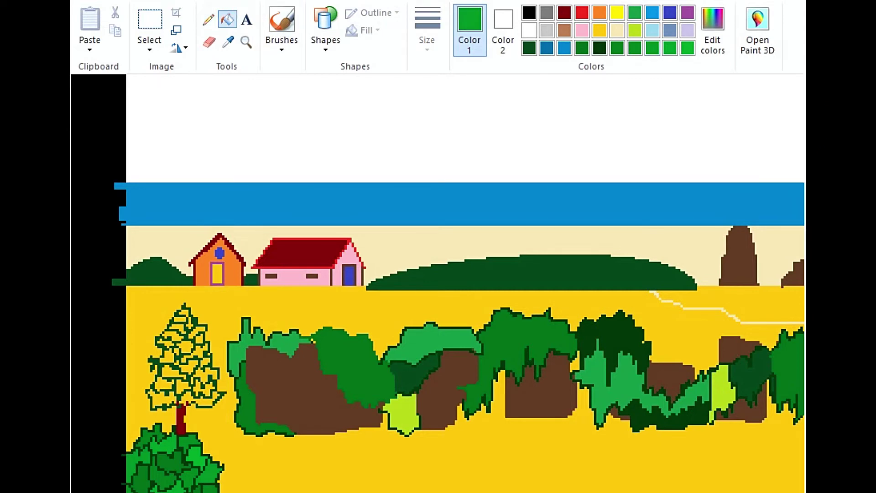
{"action": "left_click", "coordinate": [246, 42]}
{"action": "left_click", "coordinate": [274, 374]}
{"action": "left_click", "coordinate": [227, 20]}
{"action": "left_click", "coordinate": [225, 271]}
{"action": "left_click", "coordinate": [265, 243]}
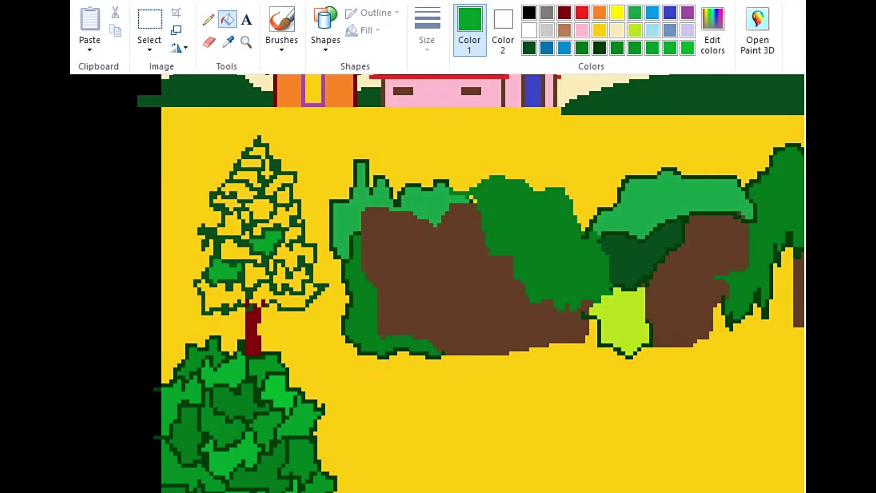
Step: Fill the conifer's tip, upper-left, centre, right and bottom-right branch patches with slightly darker shades of green
{"action": "left_click", "coordinate": [239, 191]}
{"action": "left_click", "coordinate": [258, 153]}
{"action": "left_click", "coordinate": [288, 296]}
{"action": "left_click", "coordinate": [292, 258]}
{"action": "left_click", "coordinate": [260, 209]}
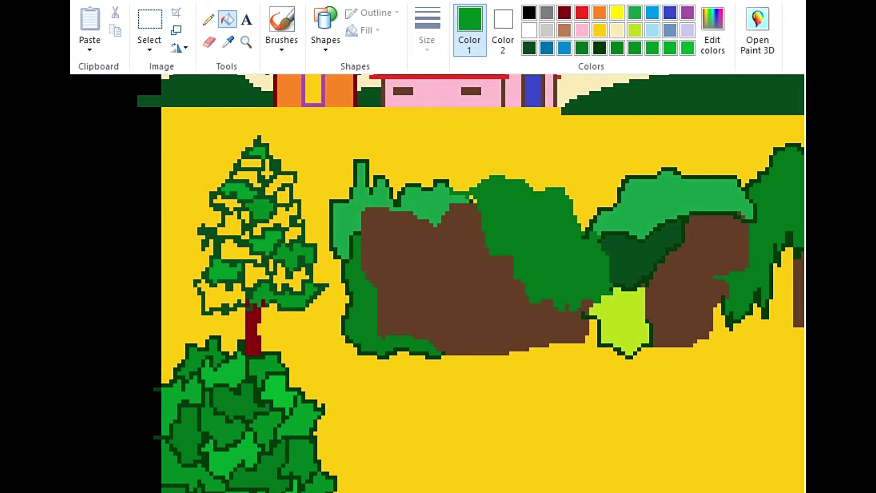
Step: Fill seven more conifer patches along its upper part, left side, right side and base with progressively darker greens
{"action": "left_click", "coordinate": [252, 163]}
{"action": "left_click", "coordinate": [223, 296]}
{"action": "left_click", "coordinate": [229, 223]}
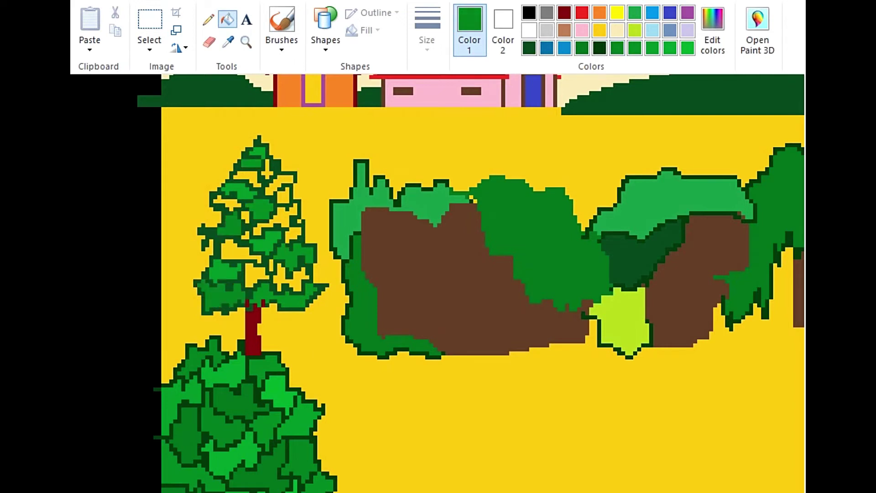
{"action": "left_click", "coordinate": [274, 219]}
{"action": "left_click", "coordinate": [266, 169]}
{"action": "left_click", "coordinate": [241, 251]}
{"action": "left_click", "coordinate": [291, 277]}
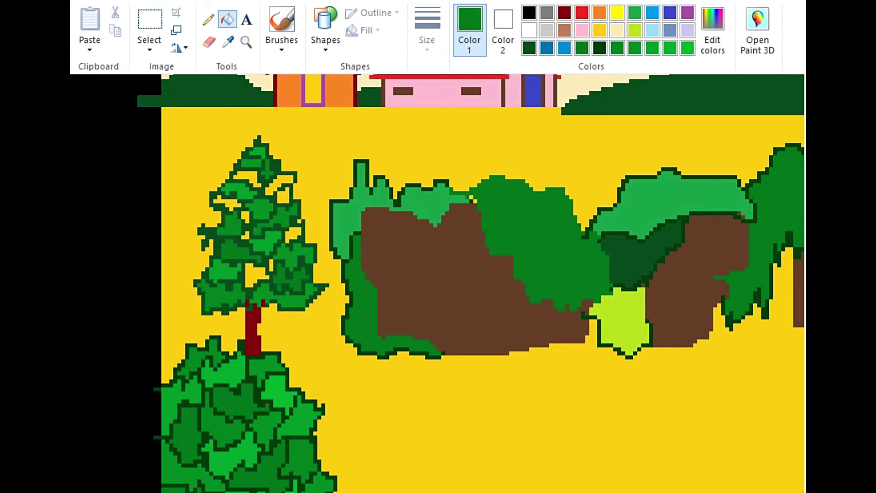
Step: Fill the conifer's upper-right and upper-left gaps with dark green and its lower-middle patch with a brighter green
{"action": "left_click", "coordinate": [279, 186]}
{"action": "left_click", "coordinate": [227, 203]}
{"action": "left_click", "coordinate": [634, 12]}
{"action": "left_click", "coordinate": [257, 274]}
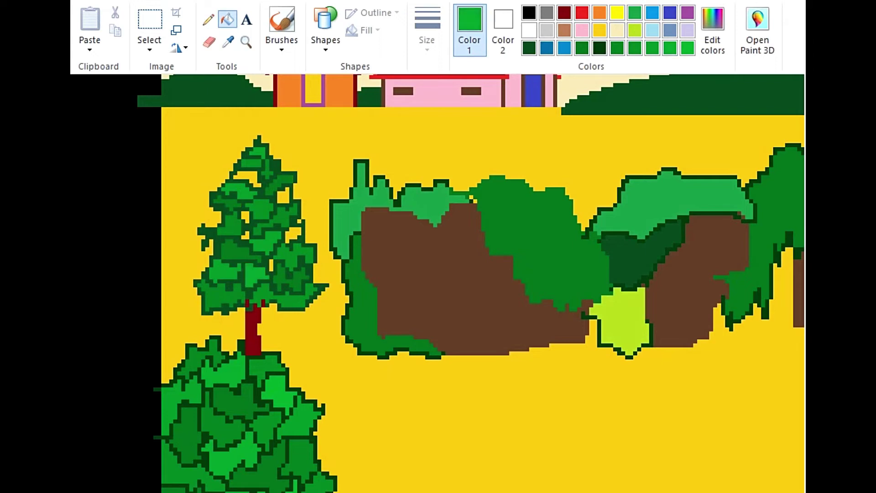
Step: Fill the conifer's remaining yellow gaps on its upper left, centre, right side and base with bright green, undoing the last fill
{"action": "left_click", "coordinate": [293, 235]}
{"action": "left_click", "coordinate": [246, 179]}
{"action": "left_click", "coordinate": [245, 216]}
{"action": "left_click", "coordinate": [272, 265]}
{"action": "left_click", "coordinate": [284, 195]}
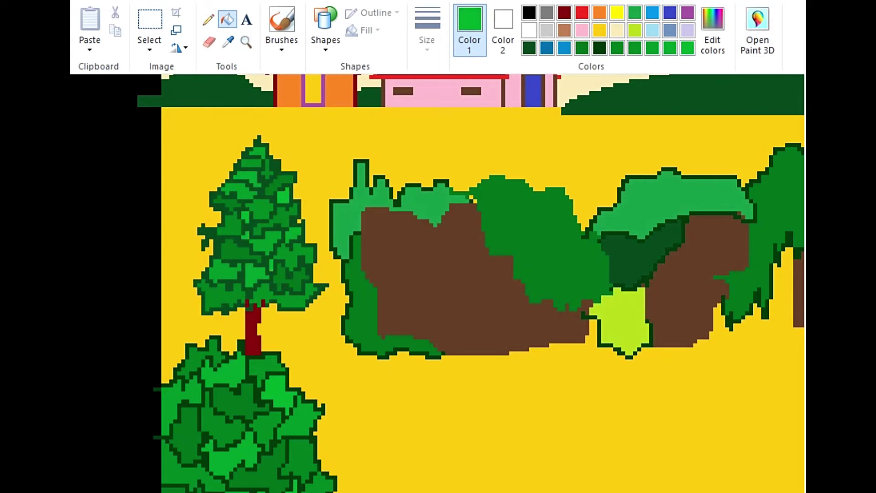
{"action": "left_click", "coordinate": [299, 222]}
{"action": "key", "text": "ctrl+z"}
Step: Fill the outlined yellow sliver along the upper edge of the cream field with cream
{"action": "scroll", "coordinate": [438, 283], "scroll_direction": "down", "scroll_amount": 3}
{"action": "scroll", "coordinate": [438, 282], "scroll_direction": "down", "scroll_amount": 2}
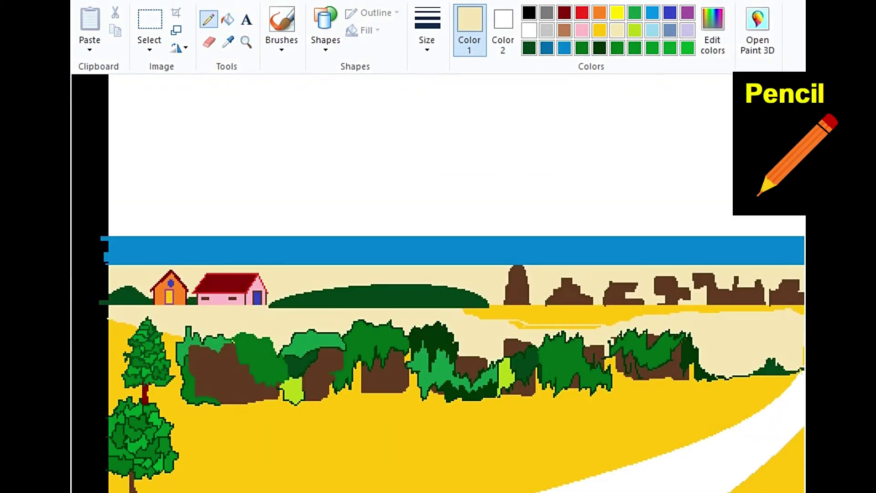
{"action": "left_click", "coordinate": [227, 19]}
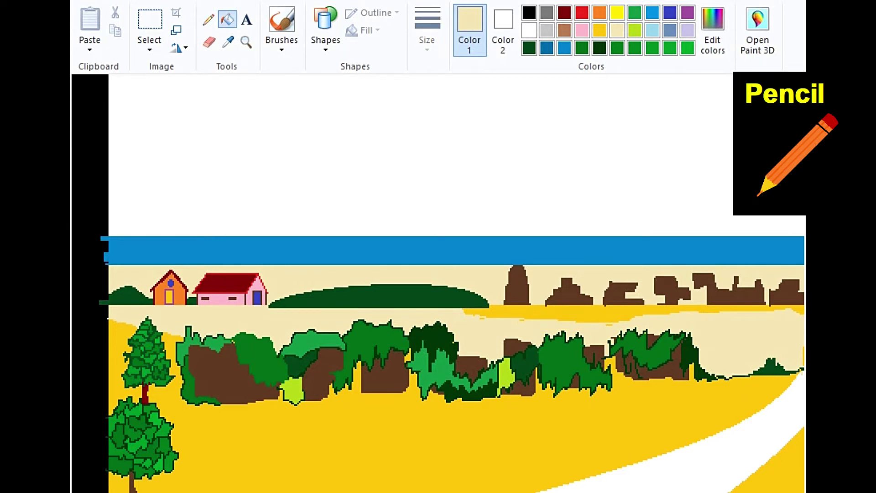
Step: Mix a darker beige of RGB 237, 225, 169 and fill the far field strip behind the houses and horizon trees
{"action": "left_click", "coordinate": [712, 27]}
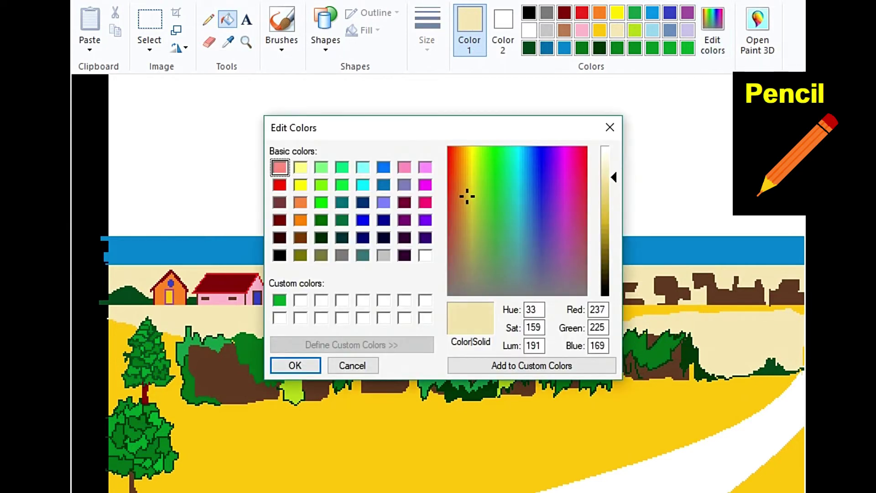
{"action": "left_click", "coordinate": [295, 365]}
{"action": "left_click", "coordinate": [208, 19]}
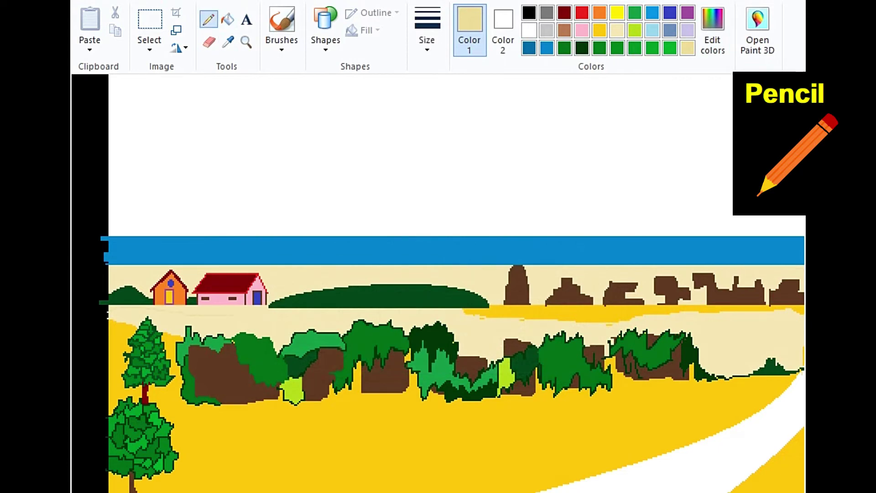
{"action": "left_click", "coordinate": [227, 19]}
{"action": "left_click", "coordinate": [365, 274]}
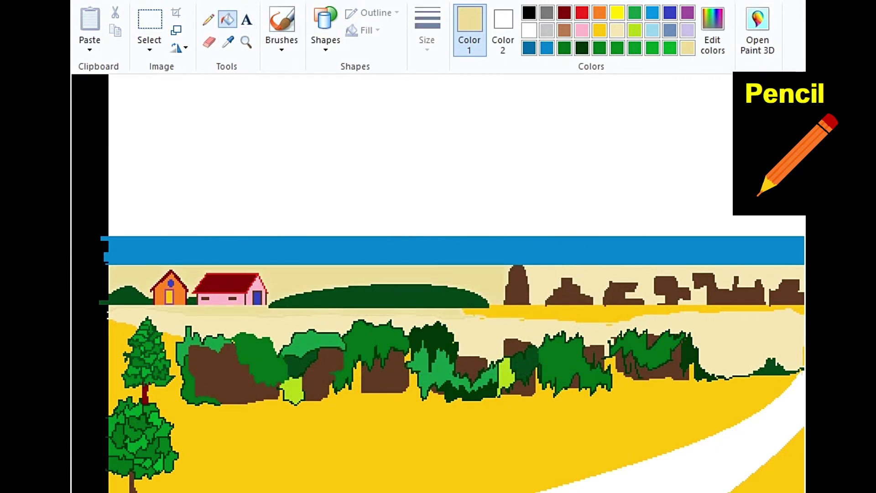
{"action": "scroll", "coordinate": [438, 283], "scroll_direction": "right", "scroll_amount": 5}
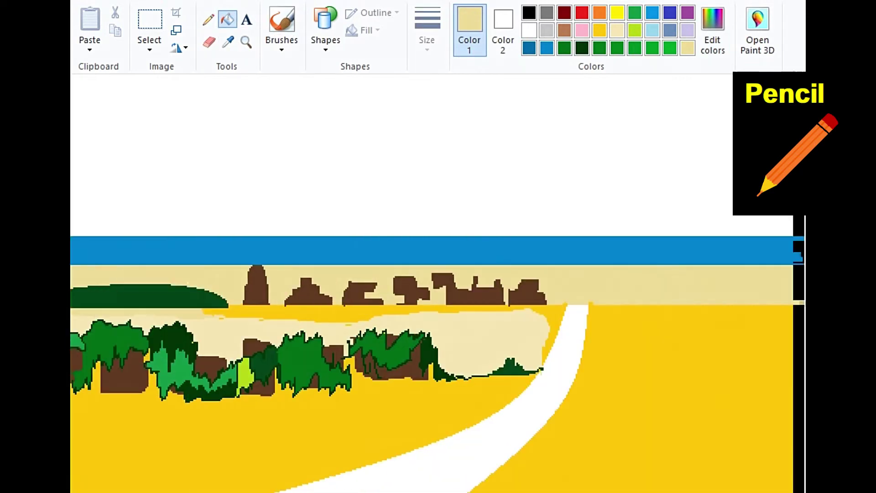
{"action": "scroll", "coordinate": [438, 283], "scroll_direction": "left", "scroll_amount": 5}
Step: Mix a beige of RGB 231, 214, 135, outline a wavy band across the upper cream field and fill it
{"action": "left_click", "coordinate": [208, 19]}
{"action": "left_click", "coordinate": [712, 27]}
{"action": "left_click", "coordinate": [611, 190]}
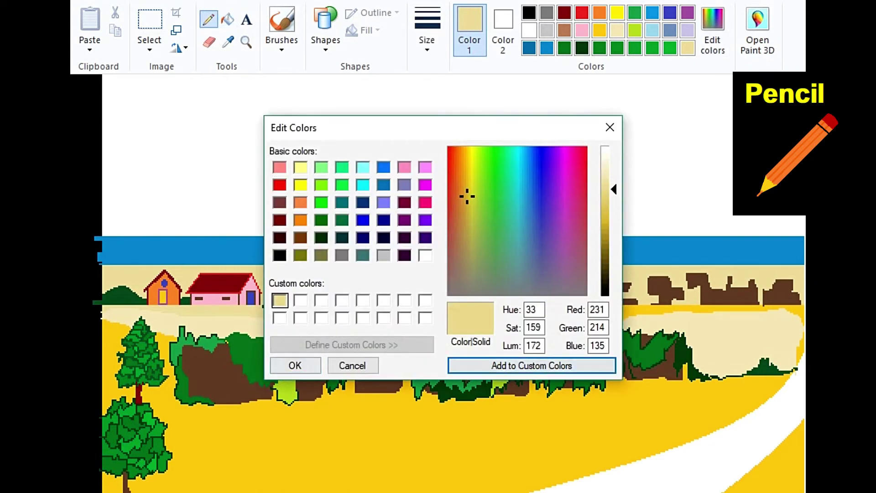
{"action": "left_click", "coordinate": [295, 365]}
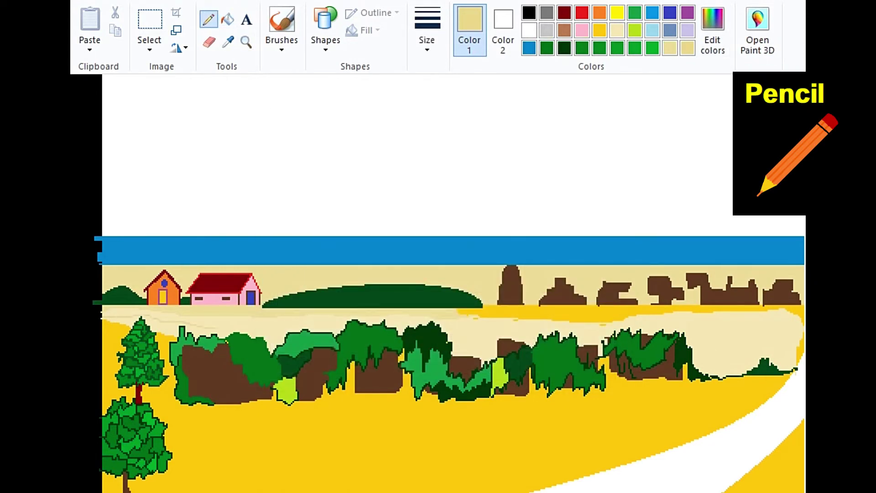
{"action": "left_click_drag", "start_coordinate": [216, 328], "coordinate": [311, 322]}
{"action": "left_click", "coordinate": [227, 19]}
{"action": "left_click", "coordinate": [502, 328]}
{"action": "scroll", "coordinate": [438, 283], "scroll_direction": "right", "scroll_amount": 4}
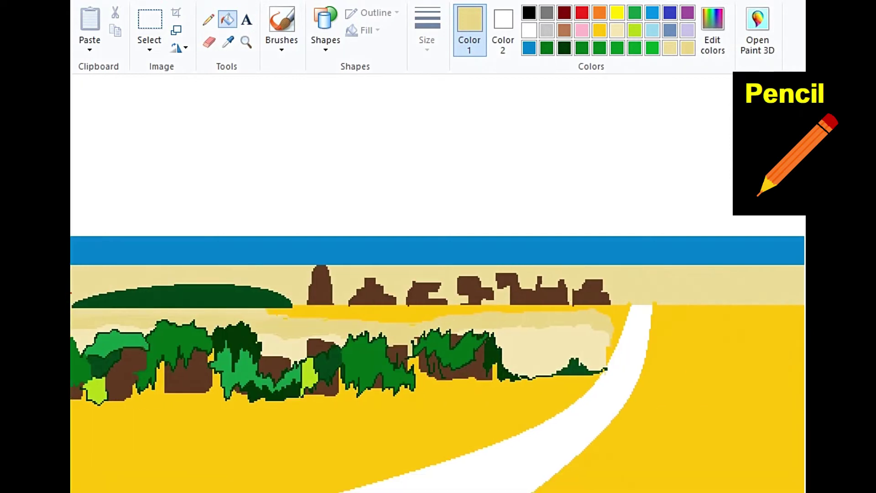
Step: Mix a beige of RGB 227, 208, 119, outline a lower band in the cream field above the bushes and fill it
{"action": "left_click", "coordinate": [712, 30]}
{"action": "left_click_drag", "start_coordinate": [613, 190], "coordinate": [614, 195]}
{"action": "left_click", "coordinate": [532, 365]}
{"action": "left_click", "coordinate": [295, 365]}
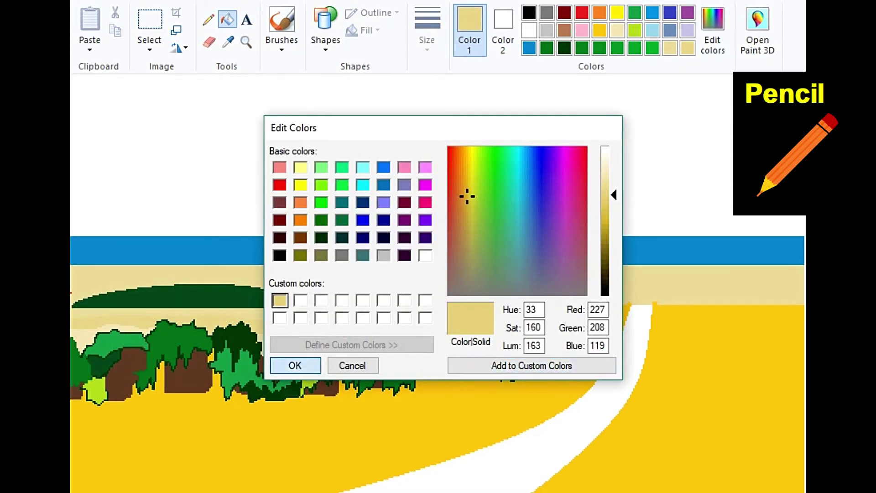
{"action": "left_click", "coordinate": [208, 20]}
{"action": "left_click_drag", "start_coordinate": [509, 344], "coordinate": [592, 344]}
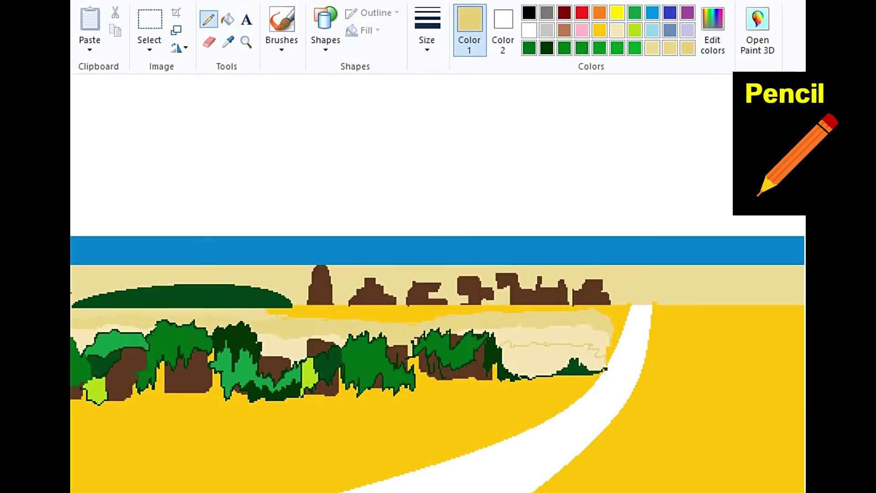
{"action": "left_click", "coordinate": [228, 19]}
{"action": "left_click", "coordinate": [548, 332]}
{"action": "left_click", "coordinate": [282, 346]}
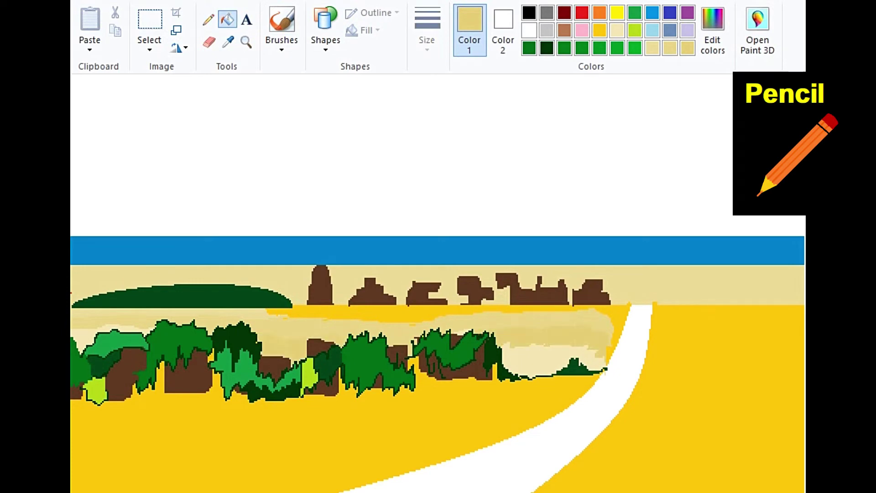
Step: Sample a lighter beige from the field and fill the remaining cream area between the bushes and the road
{"action": "scroll", "coordinate": [437, 283], "scroll_direction": "left", "scroll_amount": 5}
{"action": "scroll", "coordinate": [437, 283], "scroll_direction": "right", "scroll_amount": 6}
{"action": "left_click", "coordinate": [208, 19]}
{"action": "left_click", "coordinate": [712, 30]}
{"action": "left_click", "coordinate": [352, 365]}
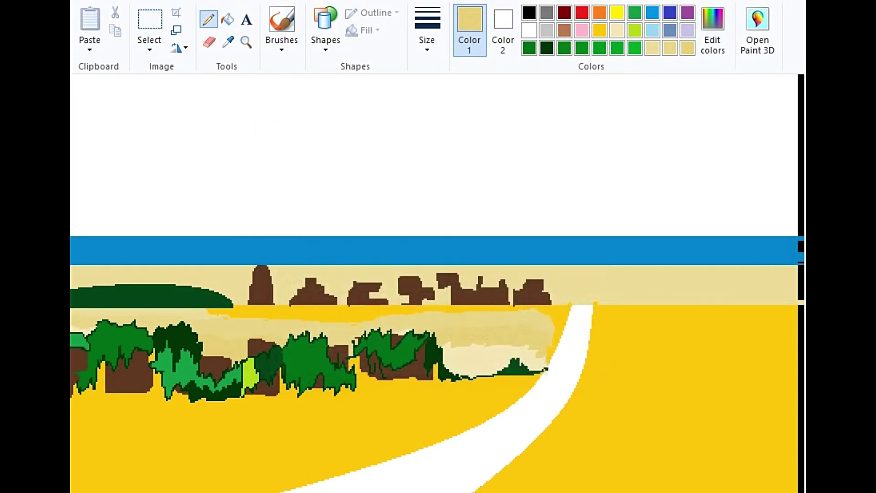
{"action": "left_click", "coordinate": [228, 19]}
{"action": "left_click", "coordinate": [227, 42]}
{"action": "left_click", "coordinate": [506, 321]}
{"action": "left_click", "coordinate": [488, 358]}
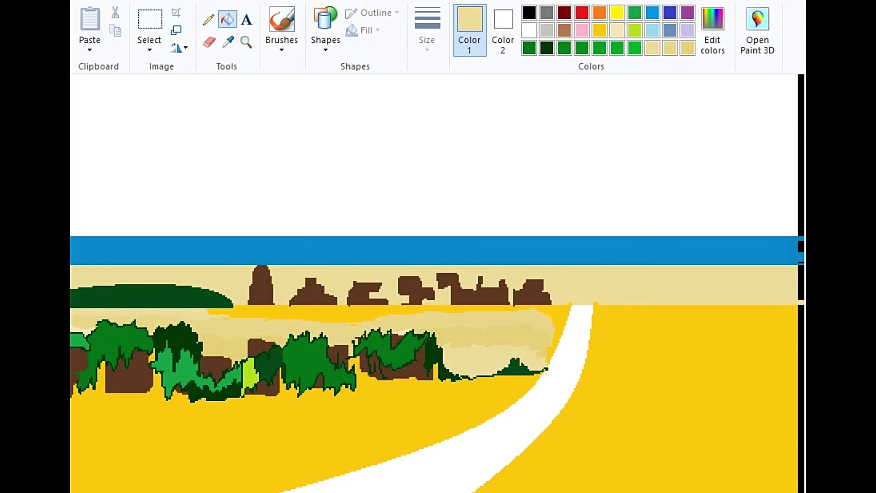
{"action": "scroll", "coordinate": [437, 283], "scroll_direction": "left", "scroll_amount": 5}
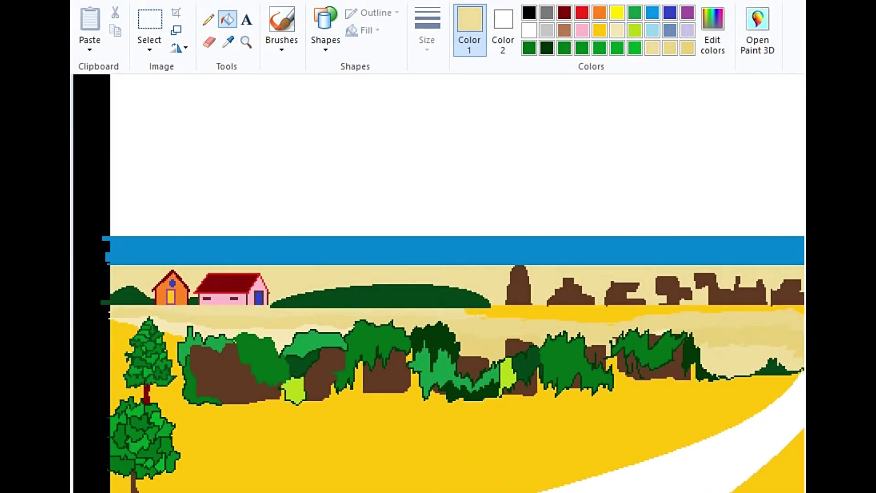
Step: Sample the lime green from the bush patch and fill the yellow fields on both sides of the road
{"action": "left_click", "coordinate": [228, 42]}
{"action": "left_click", "coordinate": [507, 372]}
{"action": "left_click", "coordinate": [456, 437]}
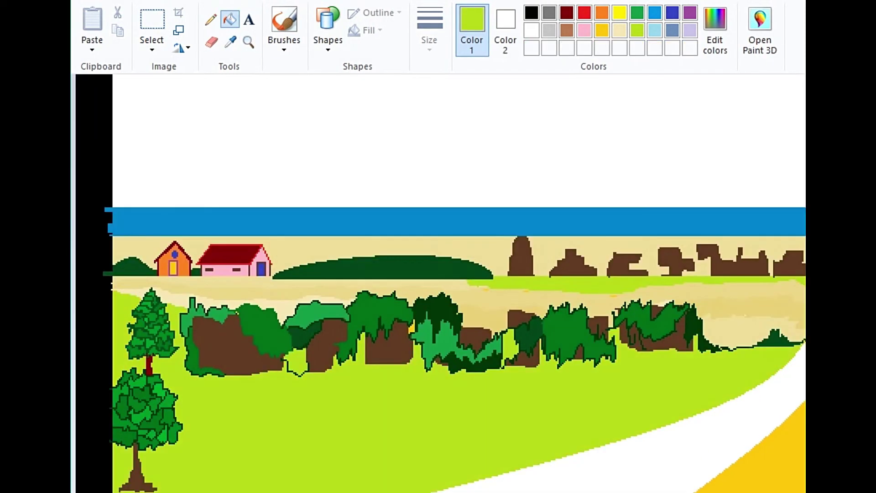
{"action": "scroll", "coordinate": [456, 319], "scroll_direction": "down", "scroll_amount": 1}
{"action": "left_click", "coordinate": [470, 365]}
Step: Mix a darker olive green and outline a ragged shadow around the conifer and beneath the leftmost bush
{"action": "left_click", "coordinate": [248, 42]}
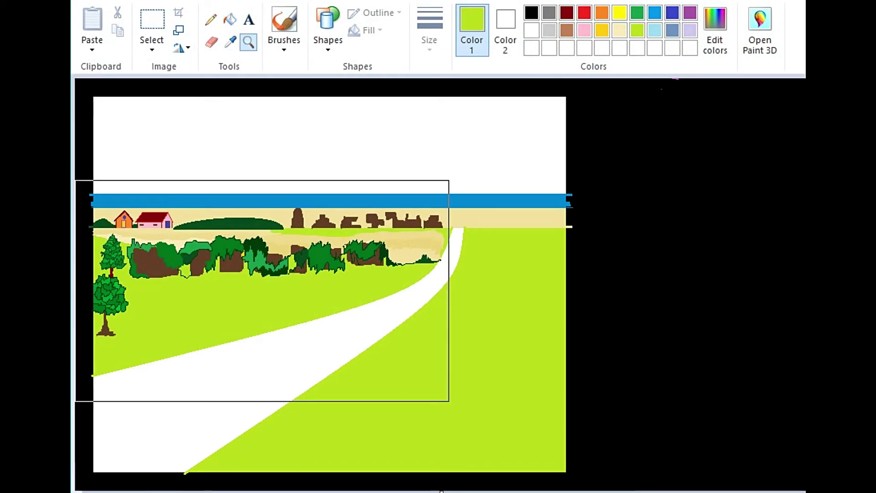
{"action": "left_click", "coordinate": [261, 290]}
{"action": "left_click", "coordinate": [715, 29]}
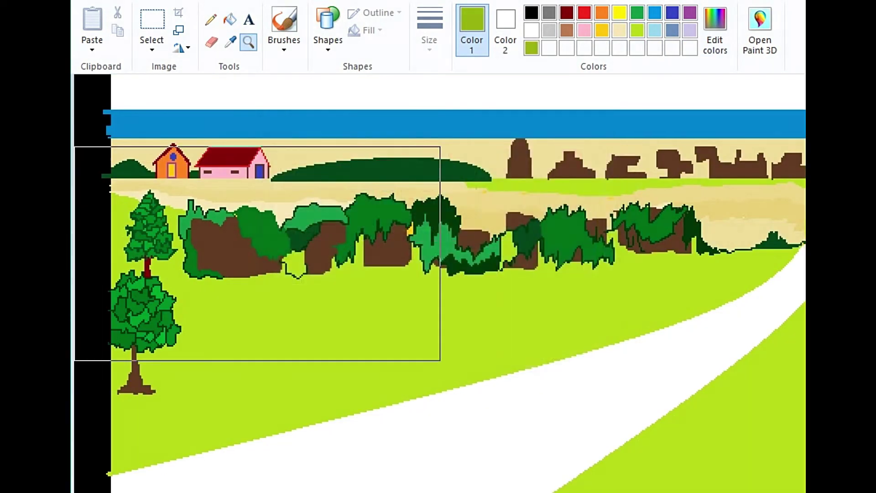
{"action": "left_click", "coordinate": [256, 252]}
{"action": "left_click", "coordinate": [210, 20]}
{"action": "mouse_move", "coordinate": [171, 167]}
{"action": "left_mouse_down"}
{"action": "mouse_move", "coordinate": [157, 258]}
{"action": "mouse_move", "coordinate": [180, 283]}
{"action": "mouse_move", "coordinate": [266, 288]}
{"action": "mouse_move", "coordinate": [331, 321]}
{"action": "mouse_move", "coordinate": [395, 310]}
{"action": "left_mouse_up"}
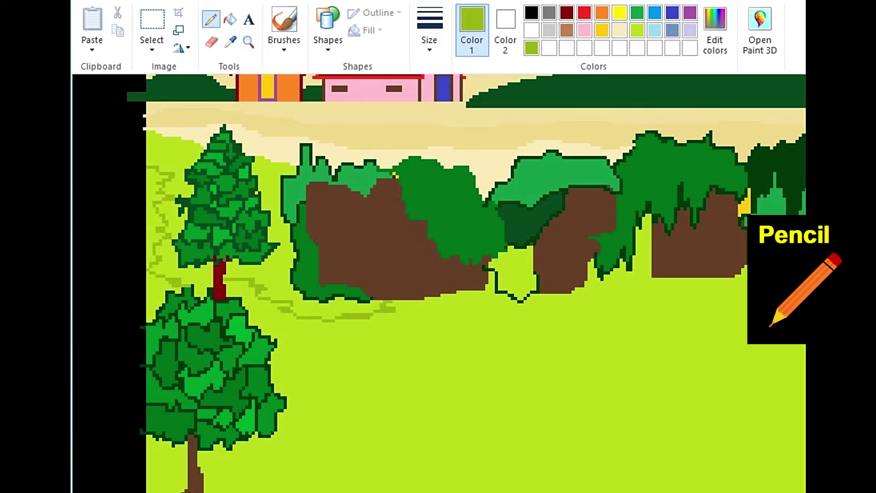
Step: Fill the outlined shadow areas around the conifer and beneath the leftmost bush with olive green
{"action": "left_click", "coordinate": [230, 19]}
{"action": "left_click", "coordinate": [274, 255]}
{"action": "left_click", "coordinate": [173, 169]}
{"action": "left_click", "coordinate": [170, 220]}
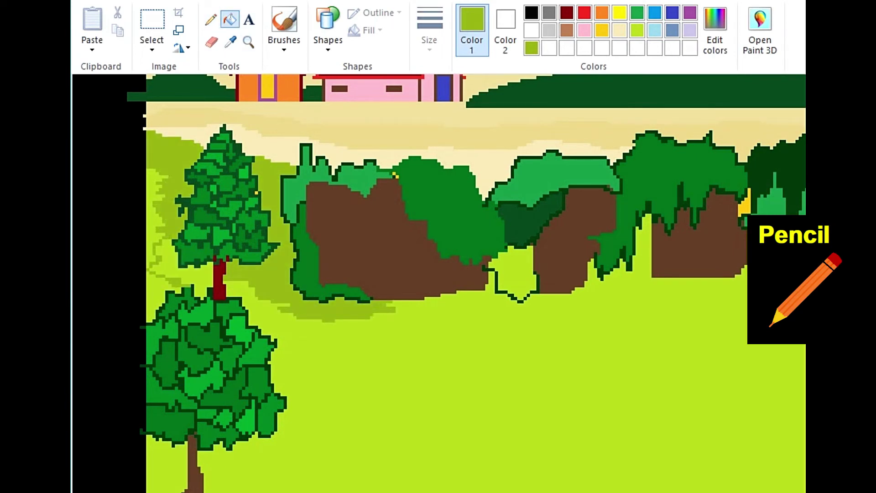
{"action": "left_click", "coordinate": [187, 273]}
Step: Mix a slightly darker shade of the lime green, outline a wider shadow below the bushes and fill it
{"action": "left_click", "coordinate": [638, 30]}
{"action": "scroll", "coordinate": [474, 282], "scroll_direction": "down", "scroll_amount": 4}
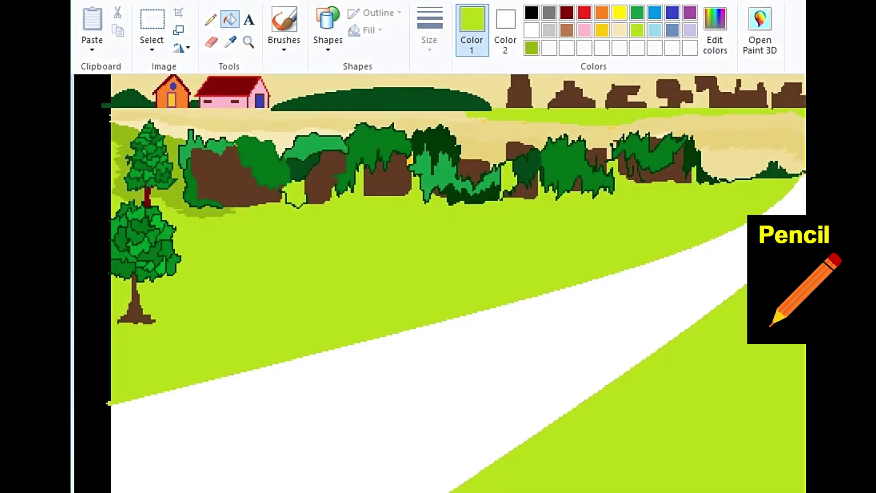
{"action": "left_click", "coordinate": [210, 20]}
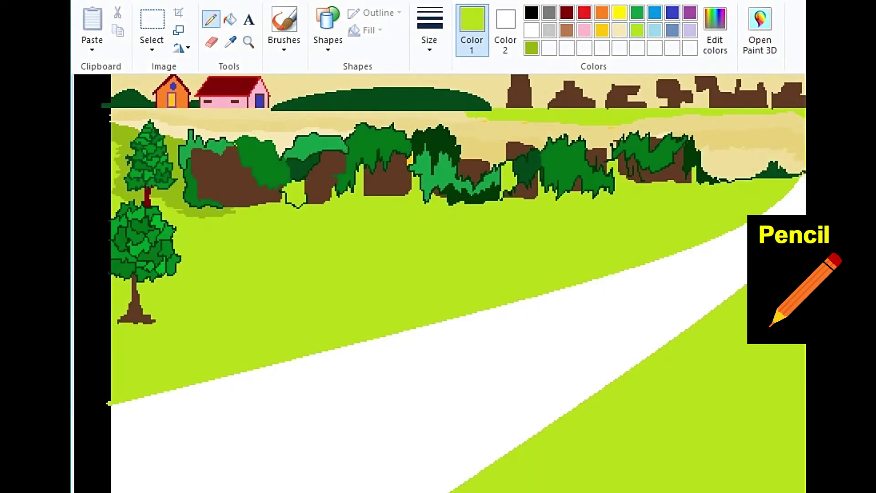
{"action": "left_click", "coordinate": [715, 30]}
{"action": "left_click", "coordinate": [614, 230]}
{"action": "left_click", "coordinate": [294, 363]}
{"action": "mouse_move", "coordinate": [177, 231]}
{"action": "left_mouse_down"}
{"action": "mouse_move", "coordinate": [347, 224]}
{"action": "mouse_move", "coordinate": [452, 204]}
{"action": "left_mouse_up"}
{"action": "left_click", "coordinate": [230, 20]}
{"action": "left_click", "coordinate": [291, 217]}
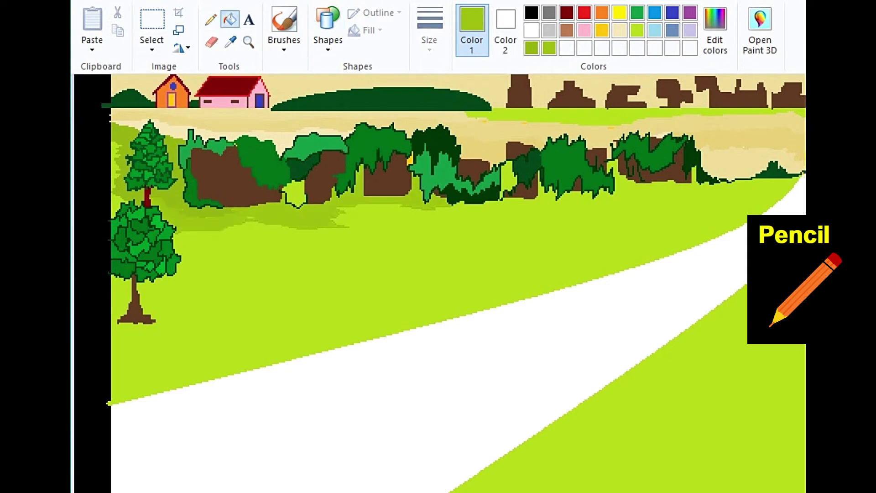
Step: Draw a ragged ground shadow extending from the base of the leafy tree's trunk and fill it with olive green
{"action": "left_click", "coordinate": [210, 20]}
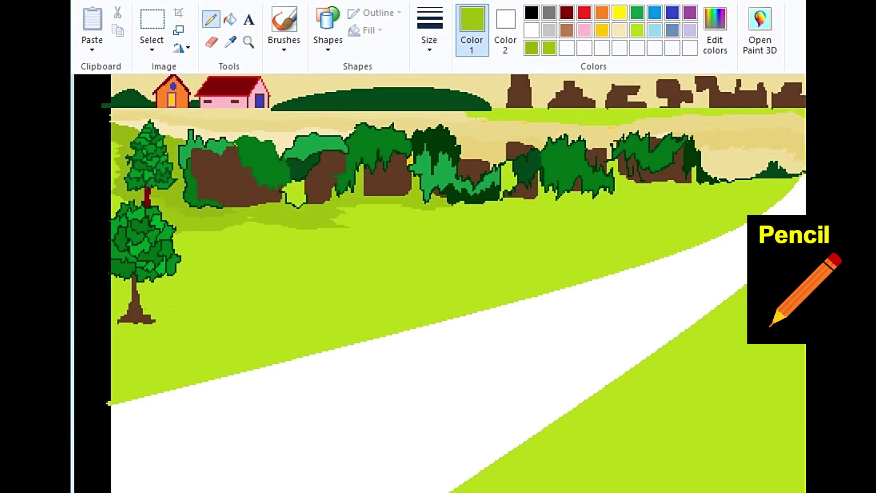
{"action": "mouse_move", "coordinate": [141, 311]}
{"action": "left_mouse_down"}
{"action": "mouse_move", "coordinate": [223, 329]}
{"action": "mouse_move", "coordinate": [315, 317]}
{"action": "mouse_move", "coordinate": [237, 325]}
{"action": "mouse_move", "coordinate": [173, 305]}
{"action": "left_mouse_up"}
{"action": "left_click", "coordinate": [230, 20]}
{"action": "left_click", "coordinate": [205, 319]}
{"action": "left_click", "coordinate": [292, 325]}
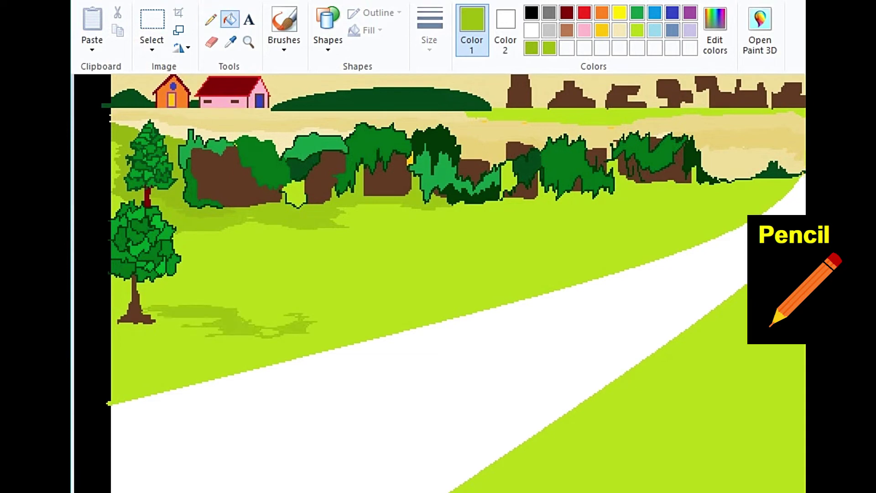
{"action": "left_click", "coordinate": [269, 332]}
Step: Outline irregular shadow patches across the middle of the meadow up to the road and fill them with olive green
{"action": "left_click", "coordinate": [211, 19]}
{"action": "mouse_move", "coordinate": [179, 253]}
{"action": "left_mouse_down"}
{"action": "mouse_move", "coordinate": [455, 262]}
{"action": "mouse_move", "coordinate": [564, 289]}
{"action": "left_mouse_up"}
{"action": "left_click_drag", "start_coordinate": [194, 261], "coordinate": [506, 301]}
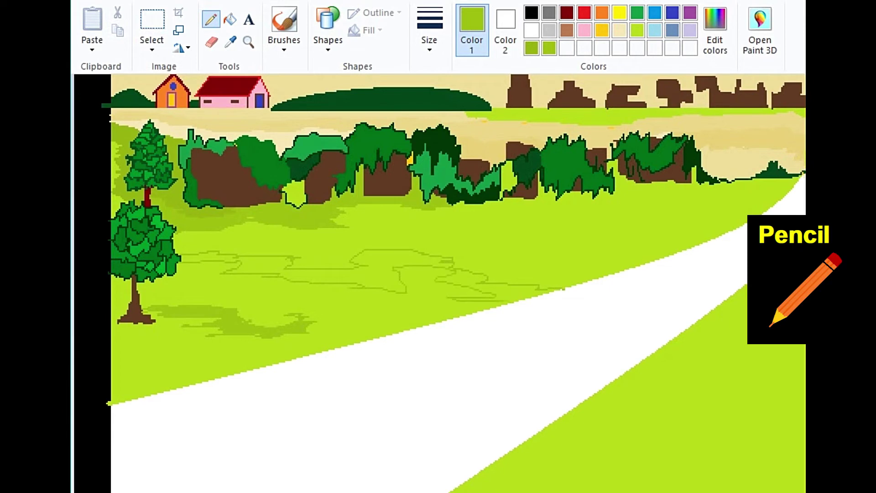
{"action": "left_click", "coordinate": [230, 19]}
{"action": "left_click", "coordinate": [319, 273]}
{"action": "left_click", "coordinate": [497, 289]}
Step: Outline a thin shadow beneath the rightmost bushes near the road and fill it with olive green
{"action": "left_click", "coordinate": [211, 20]}
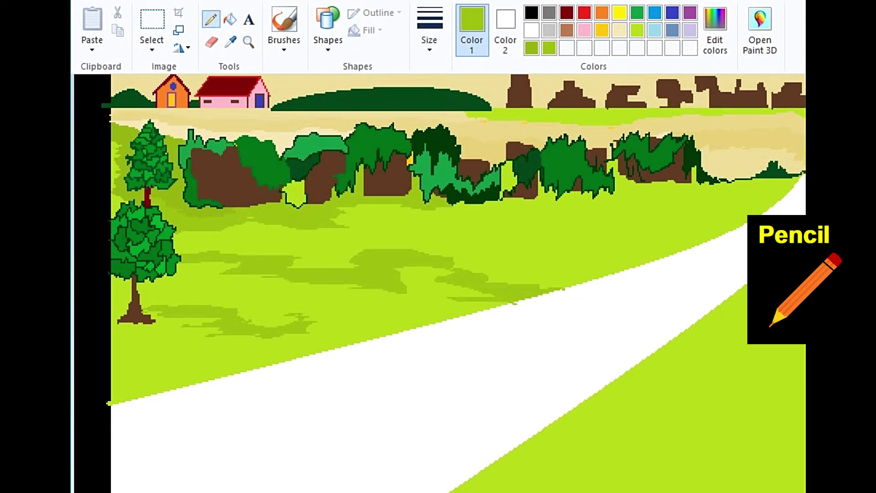
{"action": "left_click_drag", "start_coordinate": [615, 191], "coordinate": [785, 192]}
{"action": "left_click", "coordinate": [230, 19]}
{"action": "left_click", "coordinate": [748, 189]}
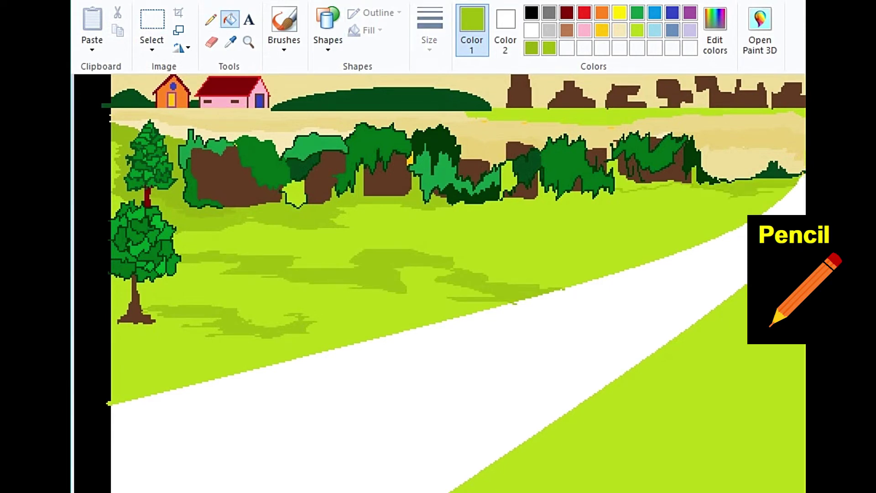
{"action": "left_click", "coordinate": [636, 186]}
Step: Mix a darker olive green of RGB 145, 186, 20 and add it to the custom colors
{"action": "left_click", "coordinate": [715, 30]}
{"action": "left_click_drag", "start_coordinate": [612, 229], "coordinate": [611, 234]}
{"action": "left_click", "coordinate": [532, 363]}
{"action": "left_click", "coordinate": [294, 364]}
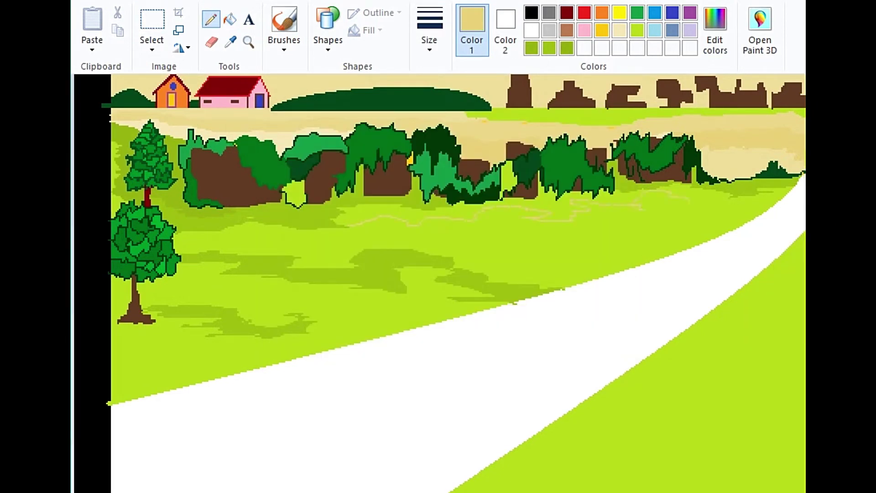
Step: Fill the outlined ground patches below the bushes and beside the far end of the road with sand beige
{"action": "left_click", "coordinate": [230, 19]}
{"action": "left_click", "coordinate": [456, 217]}
{"action": "left_click", "coordinate": [729, 196]}
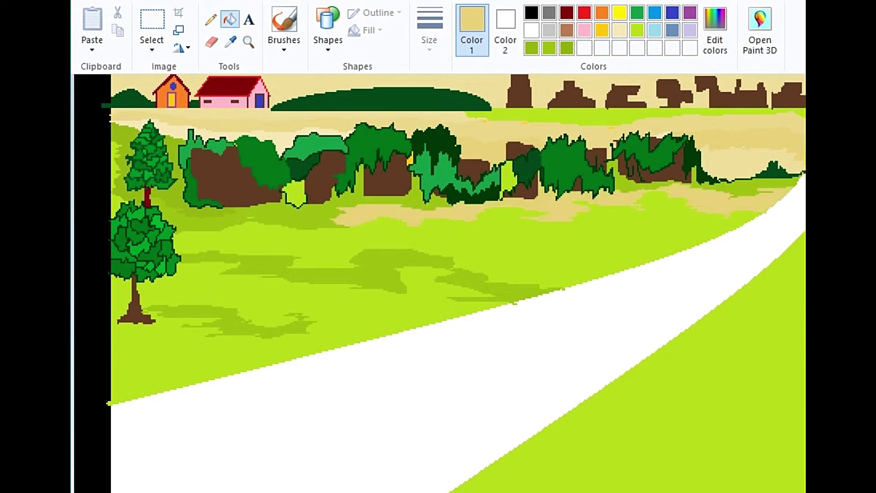
Step: Outline a ragged verge along the meadow's edge with the road and fill it with sand beige
{"action": "left_click", "coordinate": [211, 19]}
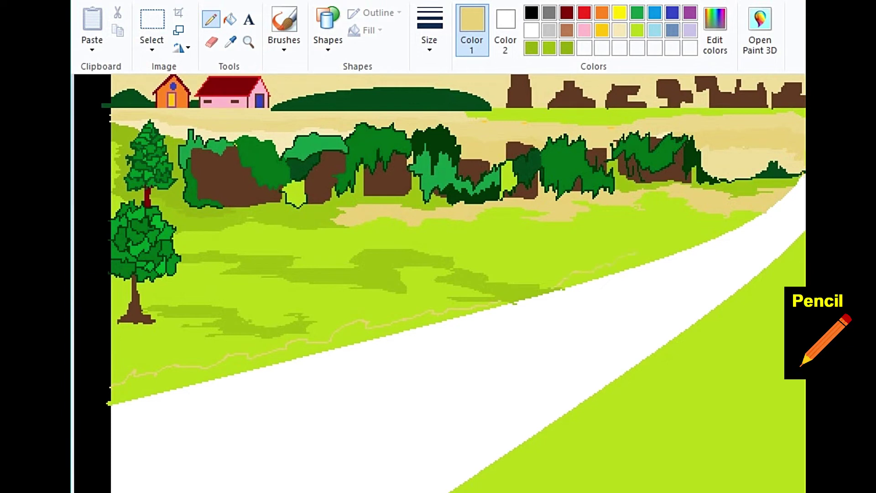
{"action": "left_click", "coordinate": [230, 19]}
{"action": "left_click", "coordinate": [228, 365]}
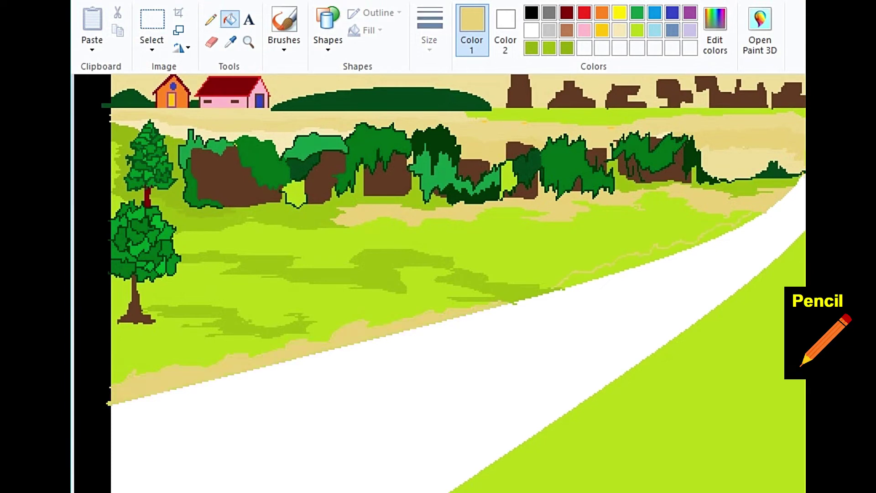
{"action": "left_click", "coordinate": [638, 263]}
Step: Take the third custom olive green for the pencil and mix a slightly darker shade of it
{"action": "left_click", "coordinate": [210, 19]}
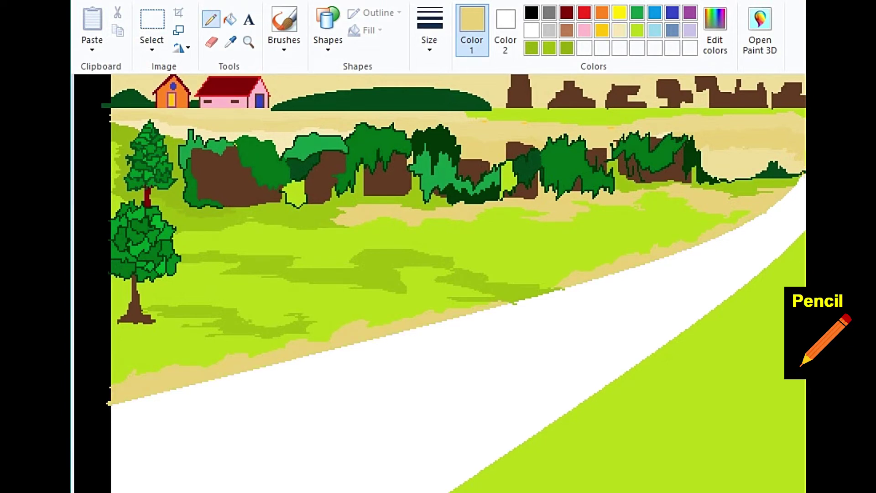
{"action": "left_click", "coordinate": [567, 47]}
{"action": "left_click", "coordinate": [714, 27]}
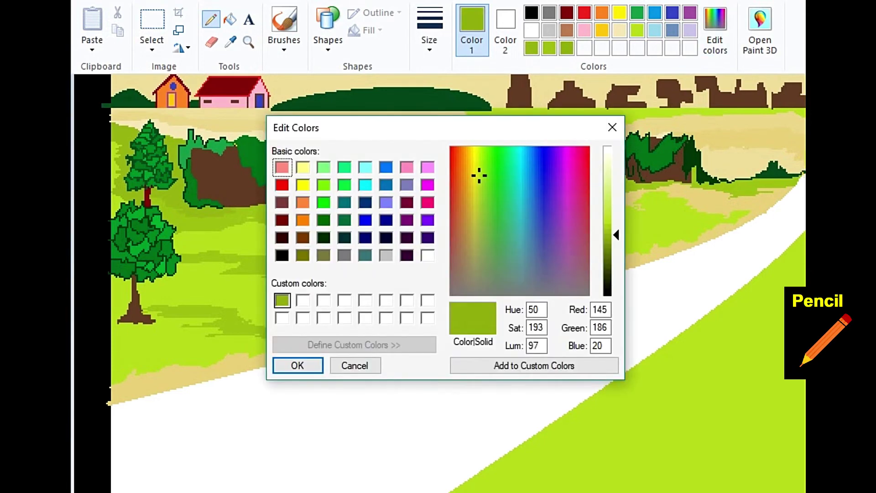
{"action": "left_click", "coordinate": [605, 238]}
{"action": "left_click", "coordinate": [296, 364]}
Step: Outline broad, ragged shadows across the middle of the meadow and fill them with the darker olive green
{"action": "mouse_move", "coordinate": [175, 241]}
{"action": "left_mouse_down"}
{"action": "mouse_move", "coordinate": [620, 217]}
{"action": "mouse_move", "coordinate": [686, 236]}
{"action": "left_mouse_up"}
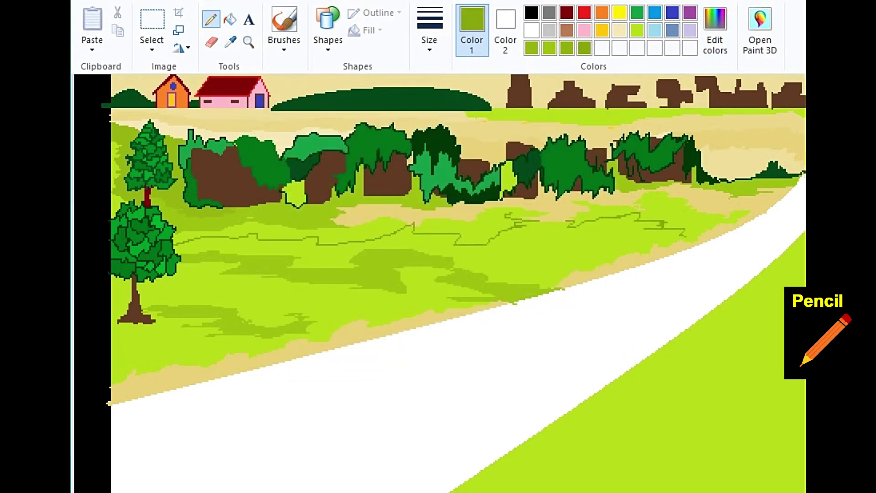
{"action": "mouse_move", "coordinate": [226, 276]}
{"action": "left_mouse_down"}
{"action": "mouse_move", "coordinate": [312, 303]}
{"action": "mouse_move", "coordinate": [401, 315]}
{"action": "left_mouse_up"}
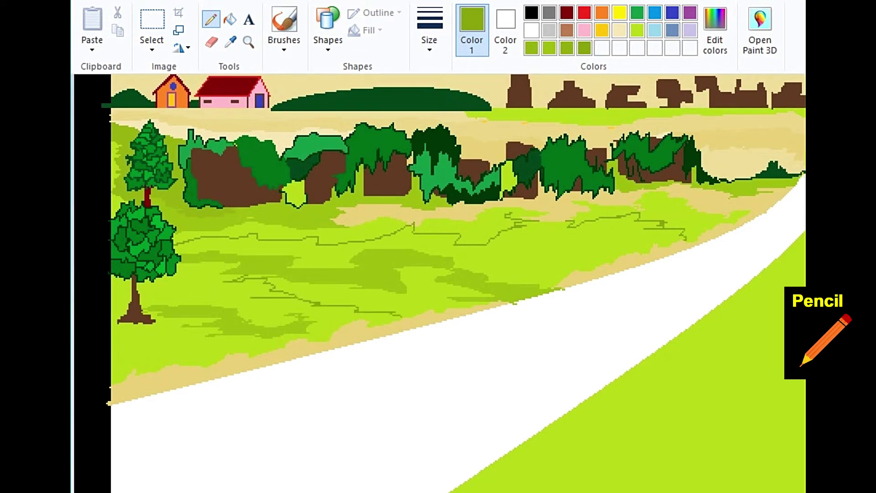
{"action": "left_click", "coordinate": [230, 19]}
{"action": "left_click", "coordinate": [524, 248]}
{"action": "left_click", "coordinate": [420, 294]}
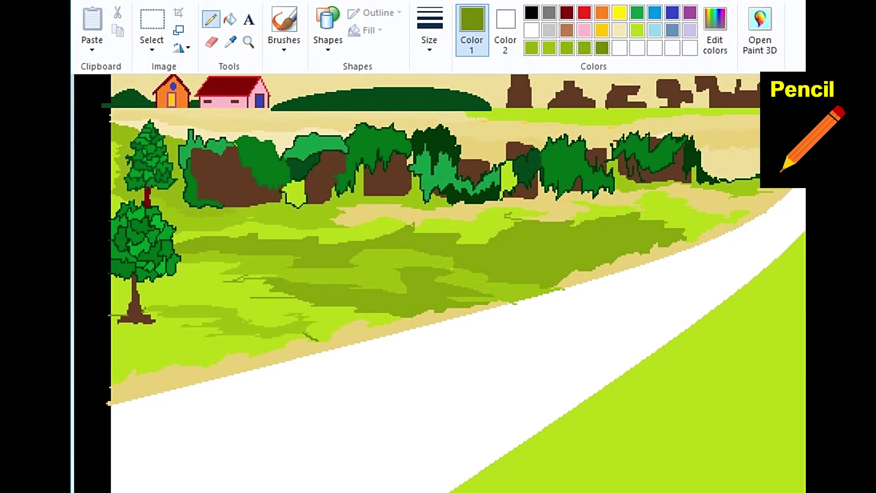
Step: Fill the foreground shadow below the left tree with the darkest olive green
{"action": "left_click", "coordinate": [230, 19]}
{"action": "left_click", "coordinate": [205, 347]}
{"action": "left_click", "coordinate": [210, 19]}
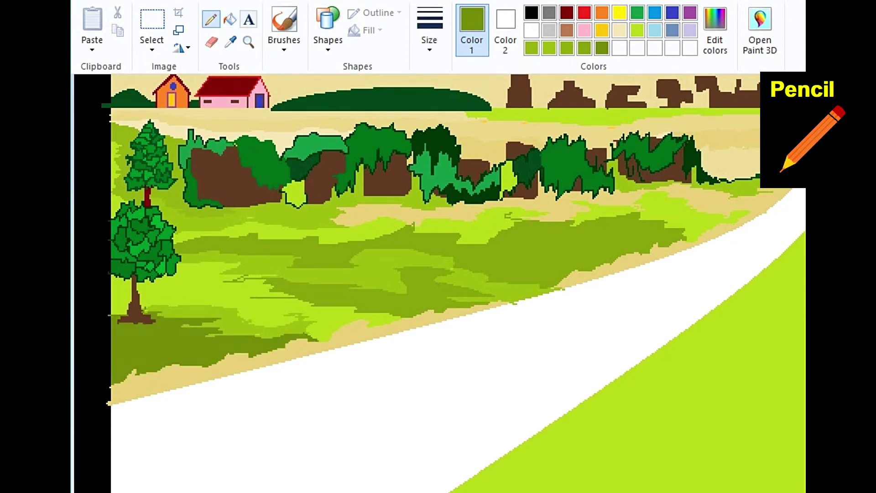
Step: Add an olive green of RGB 156, 201, 22 to the custom colors and fill the meadow's central lime area with it
{"action": "left_click", "coordinate": [230, 42]}
{"action": "left_click", "coordinate": [584, 48]}
{"action": "left_click", "coordinate": [715, 27]}
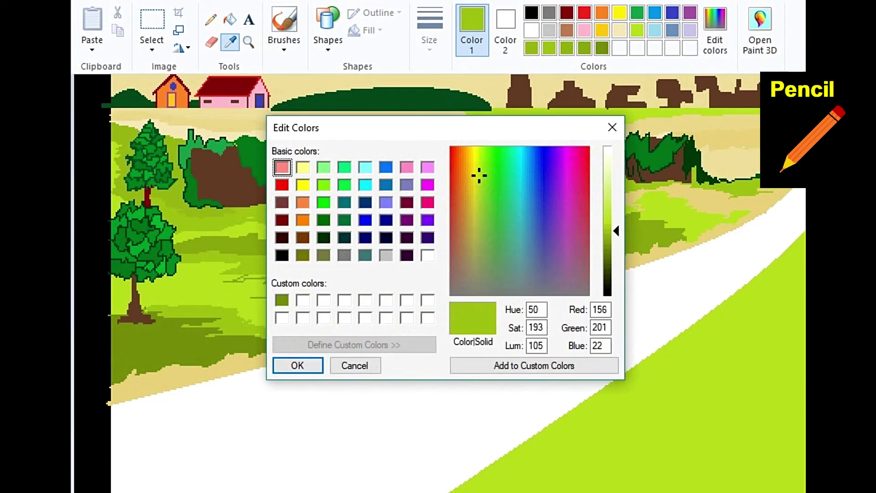
{"action": "left_click", "coordinate": [534, 366]}
{"action": "left_click", "coordinate": [298, 365]}
{"action": "left_click", "coordinate": [230, 19]}
{"action": "left_click", "coordinate": [274, 315]}
{"action": "left_click", "coordinate": [474, 230]}
{"action": "key", "text": "ctrl+z"}
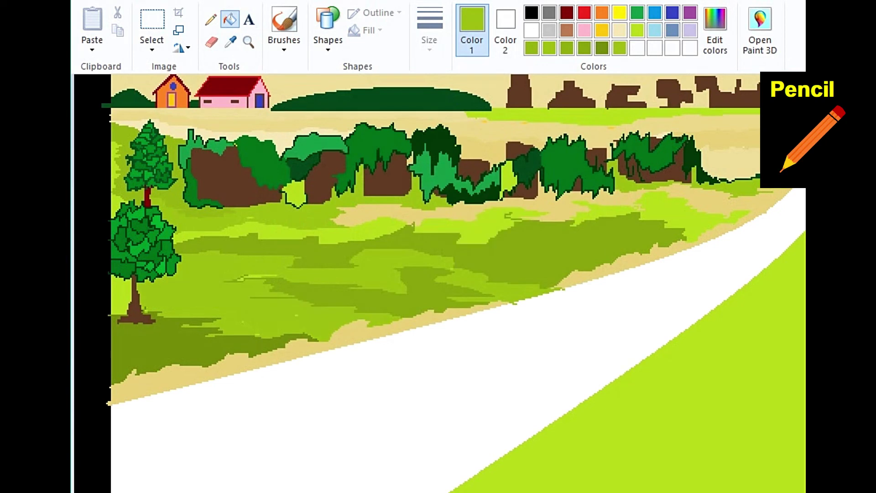
Step: Fill the sand patches below the bushes, beside the far road and behind the bushes with olive green
{"action": "left_click", "coordinate": [566, 203]}
{"action": "left_click", "coordinate": [730, 165]}
{"action": "left_click", "coordinate": [481, 149]}
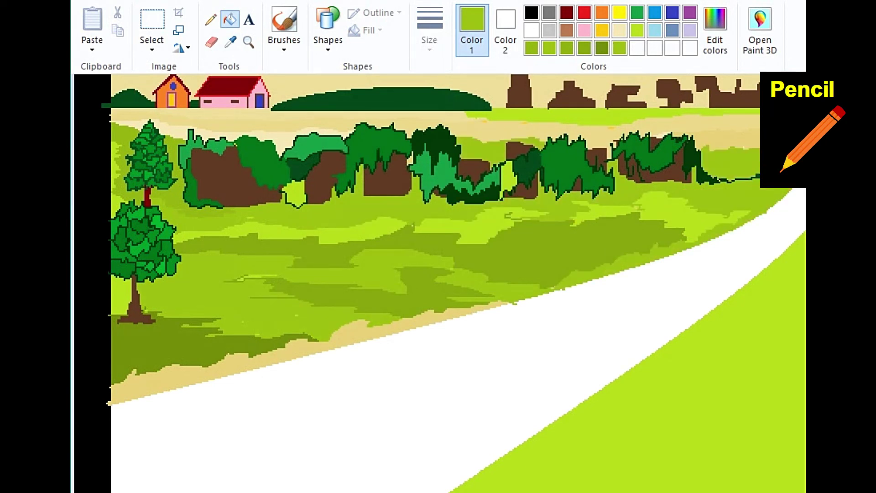
Step: Sketch a dark red tree trunk with spreading roots on the meadow across the road, near the picture's right edge
{"action": "scroll", "coordinate": [438, 283], "scroll_direction": "right", "scroll_amount": 2}
{"action": "scroll", "coordinate": [438, 283], "scroll_direction": "left", "scroll_amount": 2}
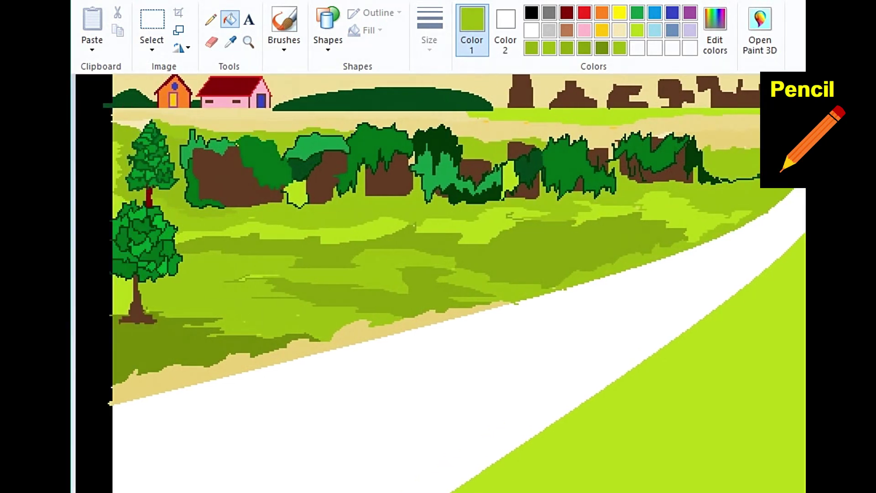
{"action": "scroll", "coordinate": [438, 283], "scroll_direction": "down", "scroll_amount": 2}
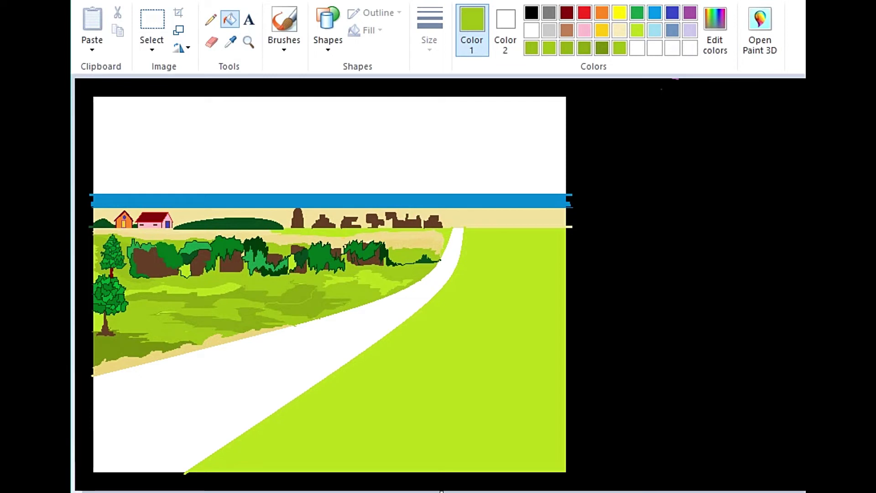
{"action": "mouse_move", "coordinate": [540, 266]}
{"action": "left_mouse_down"}
{"action": "mouse_move", "coordinate": [542, 297]}
{"action": "mouse_move", "coordinate": [545, 279]}
{"action": "mouse_move", "coordinate": [551, 297]}
{"action": "mouse_move", "coordinate": [549, 280]}
{"action": "left_mouse_up"}
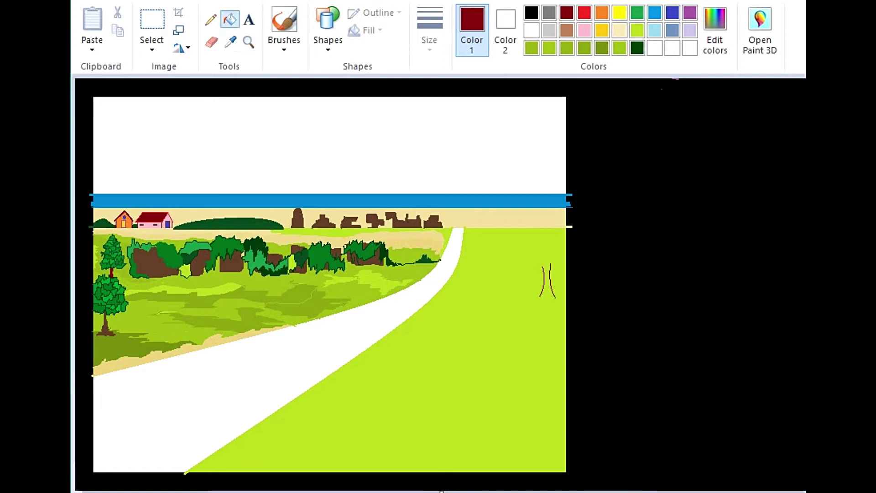
{"action": "left_click", "coordinate": [248, 42]}
{"action": "left_click", "coordinate": [519, 252]}
{"action": "left_click", "coordinate": [211, 19]}
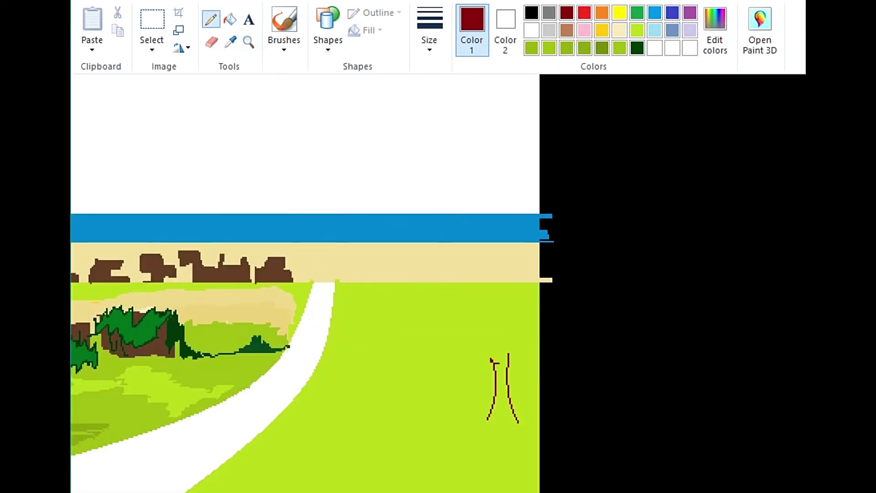
{"action": "mouse_move", "coordinate": [460, 428]}
{"action": "left_mouse_down"}
{"action": "mouse_move", "coordinate": [540, 431]}
{"action": "mouse_move", "coordinate": [515, 413]}
{"action": "left_mouse_up"}
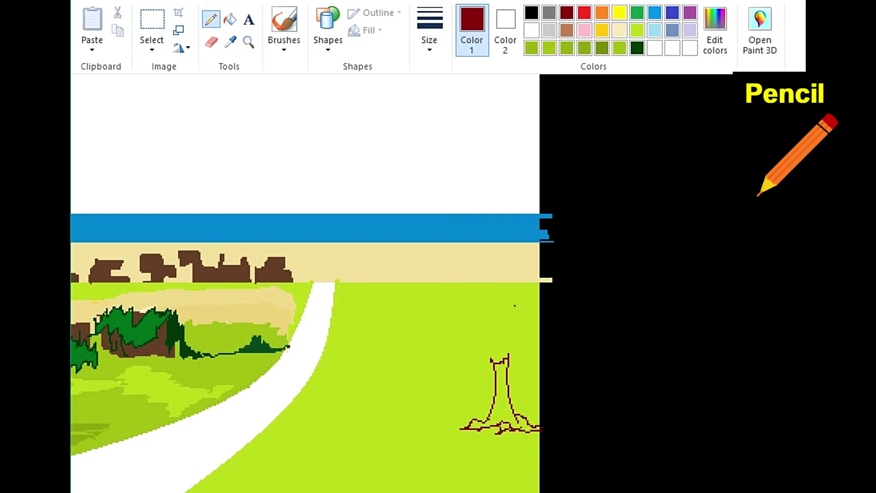
Step: Sketch two small forked branches above the new trunk and fill the trunk and branches with dark red
{"action": "left_click_drag", "start_coordinate": [510, 304], "coordinate": [532, 313]}
{"action": "mouse_move", "coordinate": [475, 290]}
{"action": "left_mouse_down"}
{"action": "mouse_move", "coordinate": [476, 318]}
{"action": "mouse_move", "coordinate": [456, 302]}
{"action": "left_mouse_up"}
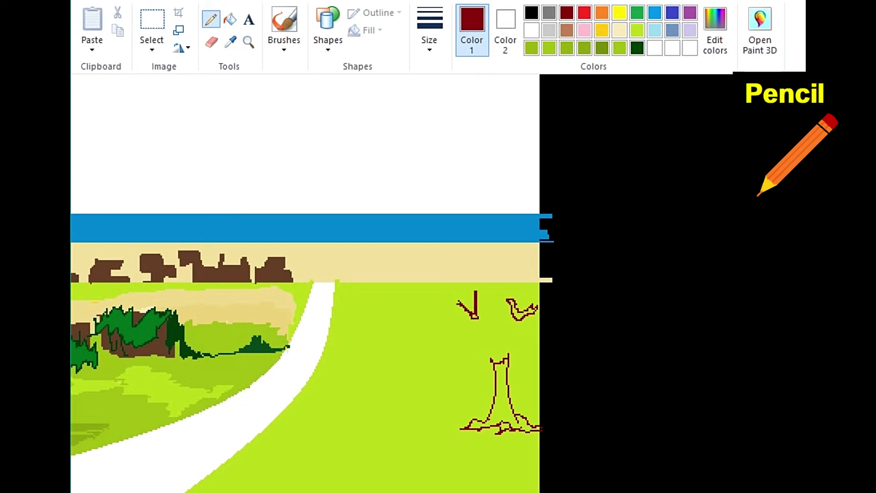
{"action": "left_click", "coordinate": [230, 19]}
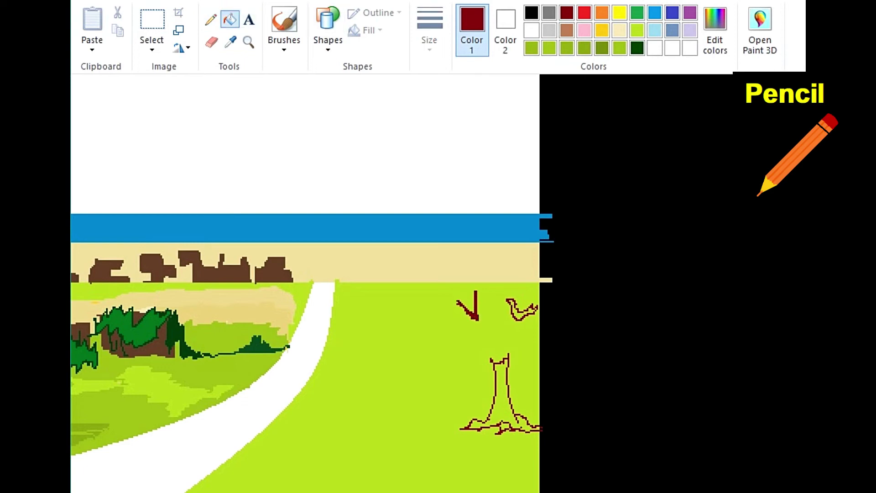
{"action": "left_click", "coordinate": [502, 397]}
{"action": "left_click", "coordinate": [520, 311]}
Step: Outline a large, ragged round crown around the branches in dark green and fill it, including the parts over the sea and sky
{"action": "left_click", "coordinate": [211, 18]}
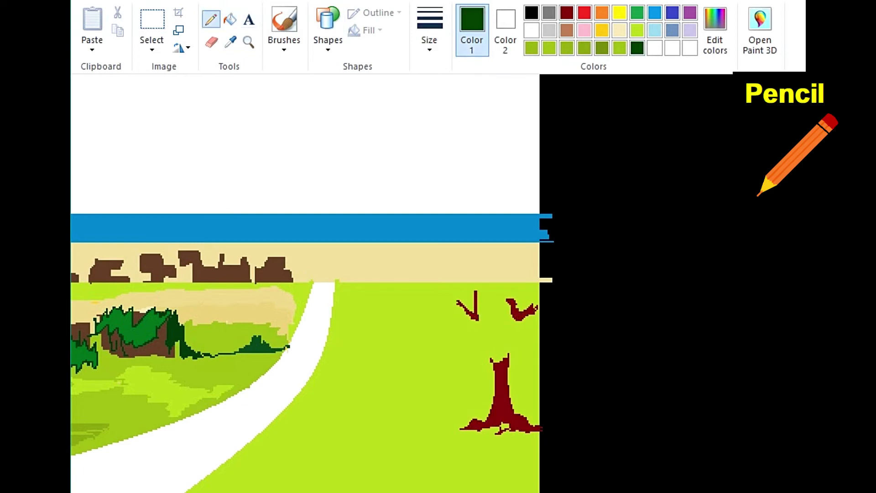
{"action": "mouse_move", "coordinate": [494, 370]}
{"action": "left_mouse_down"}
{"action": "mouse_move", "coordinate": [427, 315]}
{"action": "mouse_move", "coordinate": [466, 227]}
{"action": "mouse_move", "coordinate": [490, 207]}
{"action": "mouse_move", "coordinate": [508, 207]}
{"action": "mouse_move", "coordinate": [528, 216]}
{"action": "mouse_move", "coordinate": [550, 261]}
{"action": "left_mouse_up"}
{"action": "left_click_drag", "start_coordinate": [515, 361], "coordinate": [539, 368]}
{"action": "left_click", "coordinate": [230, 20]}
{"action": "left_click", "coordinate": [484, 329]}
{"action": "left_click", "coordinate": [498, 228]}
{"action": "left_click", "coordinate": [507, 208]}
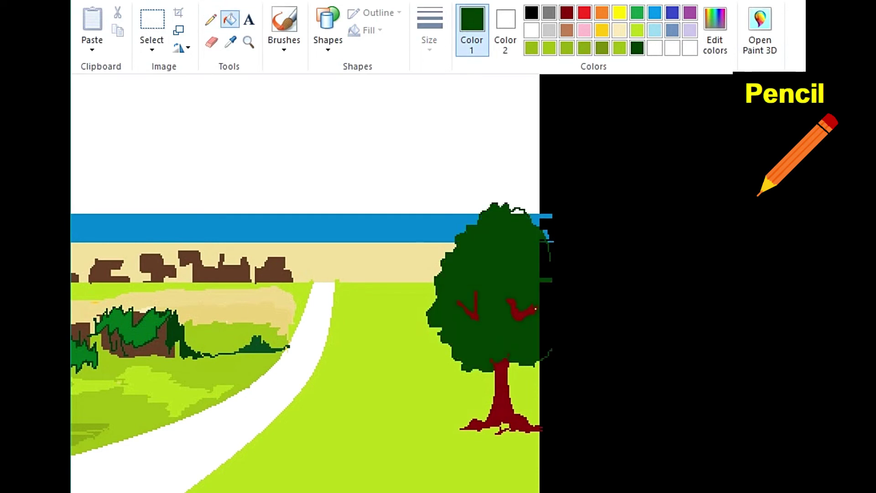
{"action": "left_click", "coordinate": [545, 256]}
{"action": "key", "text": "ctrl+z"}
Step: Mix a darker green and outline a ragged shade line along the lower part of the new tree's crown
{"action": "key", "text": "ctrl+Page_Down"}
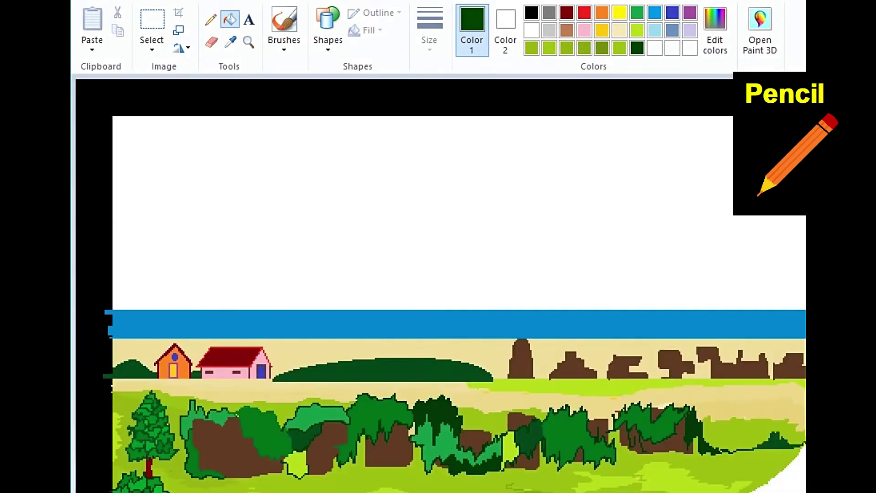
{"action": "key", "text": "ctrl+Page_Up"}
{"action": "scroll", "coordinate": [438, 283], "scroll_direction": "right", "scroll_amount": 10}
{"action": "left_click", "coordinate": [210, 19]}
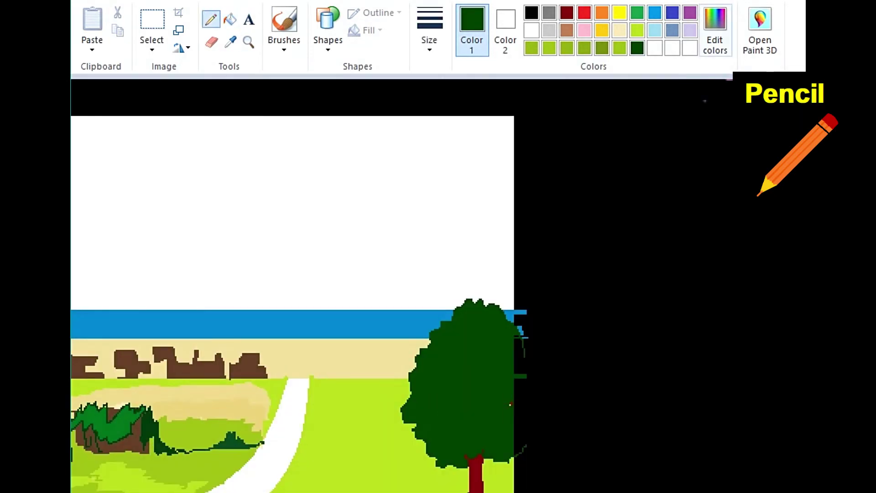
{"action": "left_click", "coordinate": [714, 27]}
{"action": "left_click", "coordinate": [295, 364]}
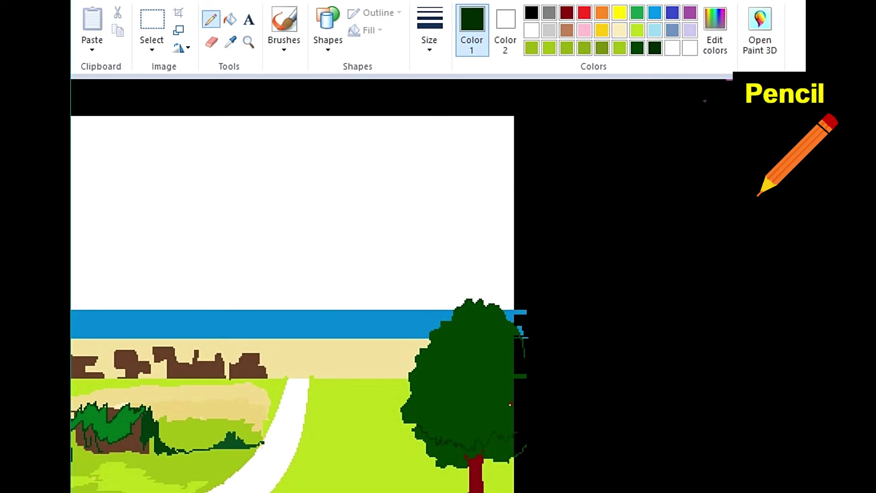
Step: Mix a near-black green of RGB 0, 32, 0 and fill the bottom of the crown with it
{"action": "left_click", "coordinate": [714, 28]}
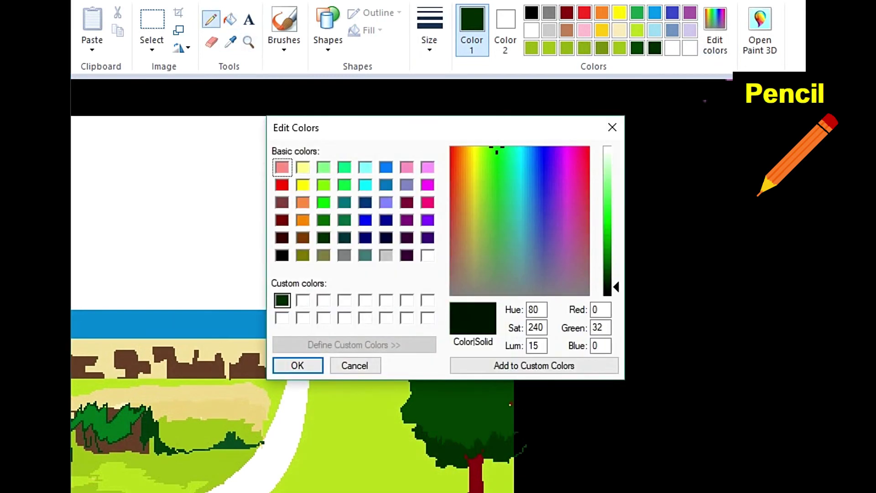
{"action": "left_click", "coordinate": [297, 365]}
{"action": "left_click", "coordinate": [230, 19]}
{"action": "left_click", "coordinate": [456, 445]}
Step: Sample the dark green, outline a second shade band above the bottom of the crown and fill it
{"action": "left_click", "coordinate": [230, 42]}
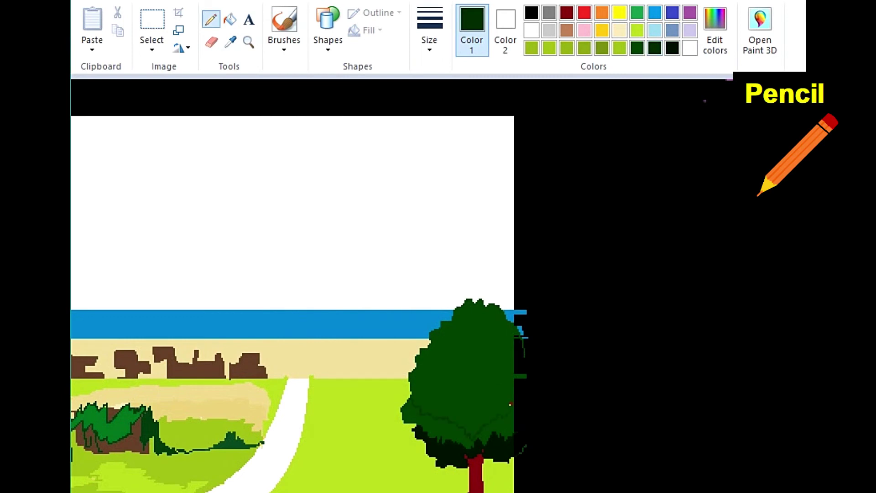
{"action": "left_click", "coordinate": [230, 19]}
{"action": "left_click", "coordinate": [438, 428]}
{"action": "left_click", "coordinate": [498, 428]}
Step: Mix a dark green from RGB 0, 60, 0, outline another band higher on the crown and fill it
{"action": "left_click", "coordinate": [210, 19]}
{"action": "left_click", "coordinate": [715, 28]}
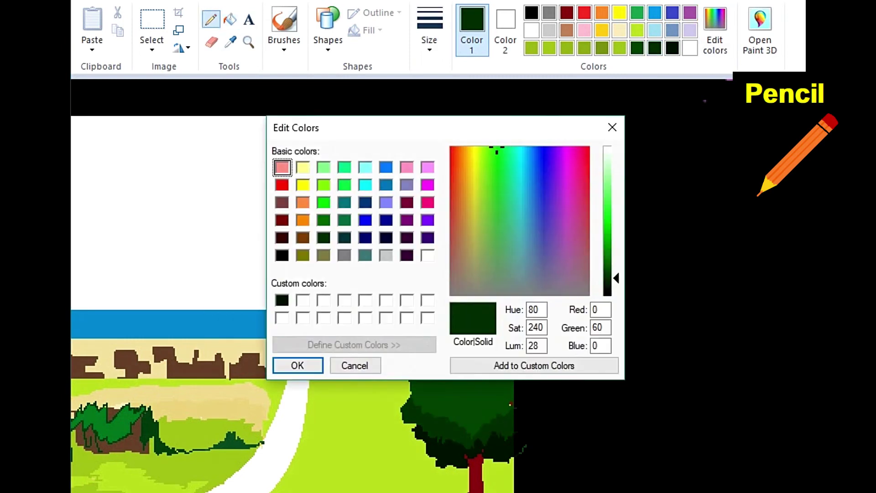
{"action": "key", "text": "Return"}
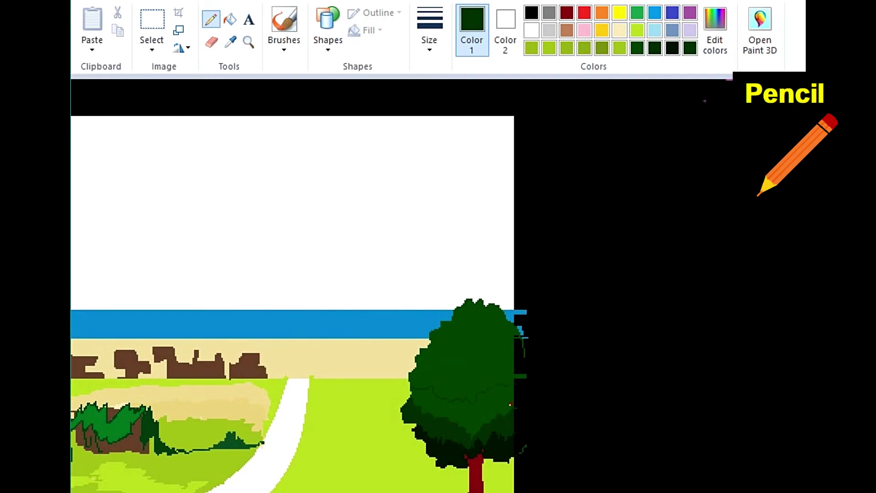
{"action": "left_click", "coordinate": [230, 19]}
{"action": "left_click", "coordinate": [472, 417]}
Step: Mix two progressively lighter greens for the upper part of the crown
{"action": "left_click", "coordinate": [715, 27]}
{"action": "left_click_drag", "start_coordinate": [617, 277], "coordinate": [617, 271]}
{"action": "left_click", "coordinate": [297, 365]}
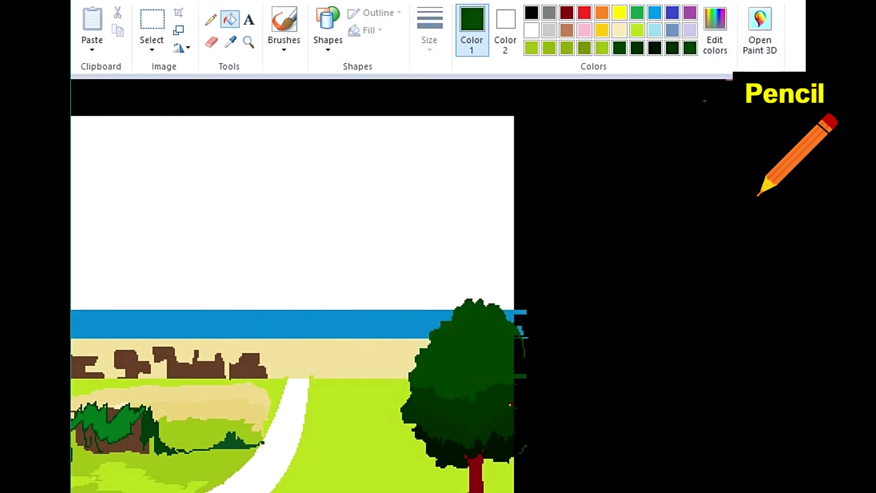
{"action": "left_click", "coordinate": [211, 19]}
{"action": "left_click", "coordinate": [230, 19]}
{"action": "left_click", "coordinate": [714, 27]}
{"action": "left_click_drag", "start_coordinate": [617, 272], "coordinate": [616, 267]}
{"action": "left_click", "coordinate": [297, 365]}
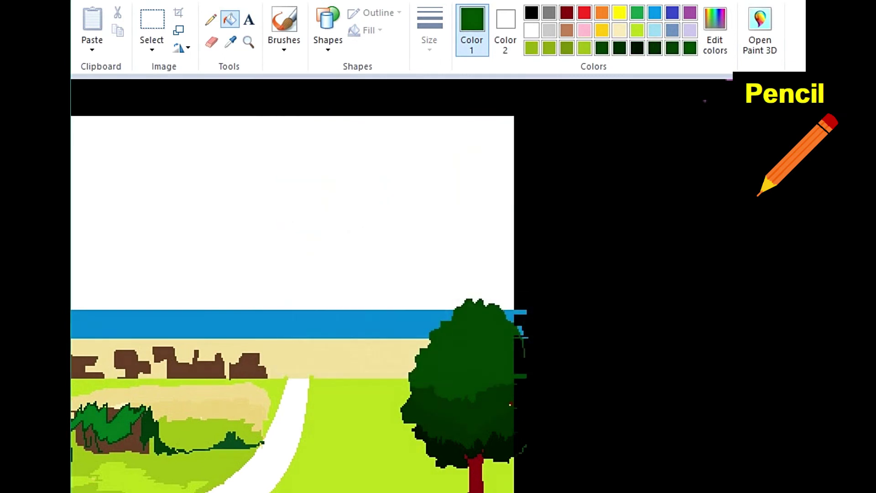
Step: Outline a highlight on the road-facing side of the crown's middle and fill it with the lighter green
{"action": "left_click", "coordinate": [211, 19]}
{"action": "left_click", "coordinate": [248, 42]}
{"action": "left_click", "coordinate": [470, 351]}
{"action": "left_click", "coordinate": [211, 19]}
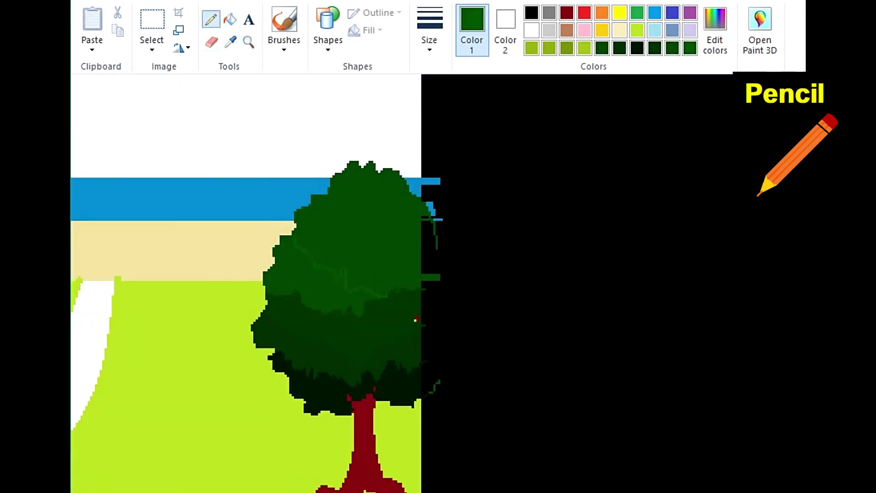
{"action": "left_click", "coordinate": [230, 19]}
{"action": "left_click", "coordinate": [324, 269]}
Step: Extend the highlight outline to the picture's right edge and fill that side of the crown with the lighter green
{"action": "left_click", "coordinate": [210, 19]}
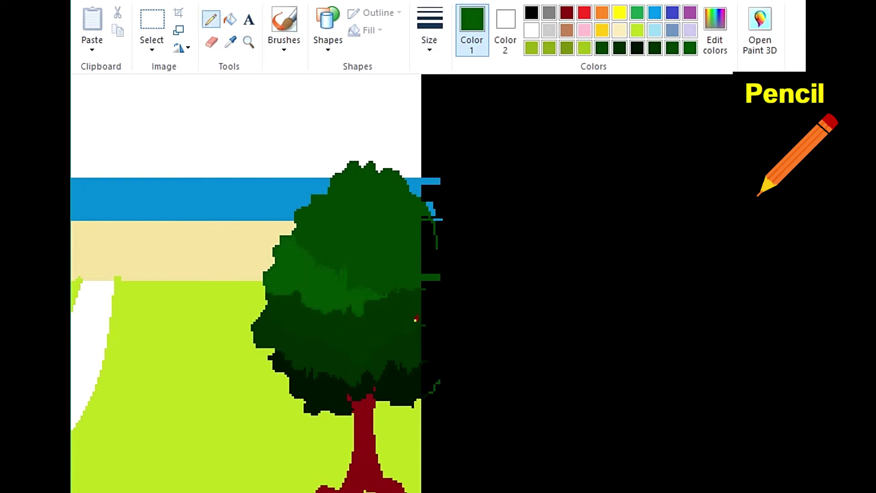
{"action": "left_click_drag", "start_coordinate": [417, 265], "coordinate": [428, 257]}
{"action": "left_click", "coordinate": [230, 19]}
{"action": "left_click", "coordinate": [406, 281]}
{"action": "left_click", "coordinate": [211, 19]}
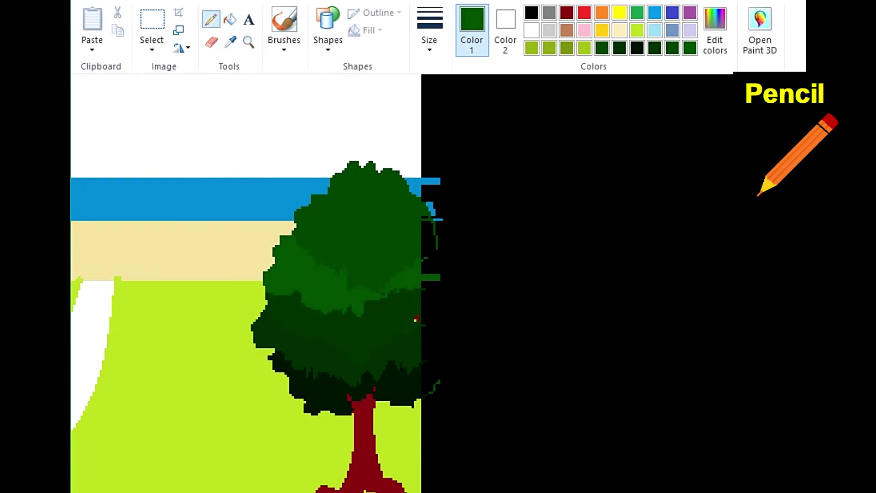
Step: Sample the dark green from the lower crown, outline a ragged shadow band above the highlight and fill it
{"action": "left_click", "coordinate": [715, 30]}
{"action": "left_click", "coordinate": [297, 365]}
{"action": "left_click", "coordinate": [231, 42]}
{"action": "left_click", "coordinate": [320, 364]}
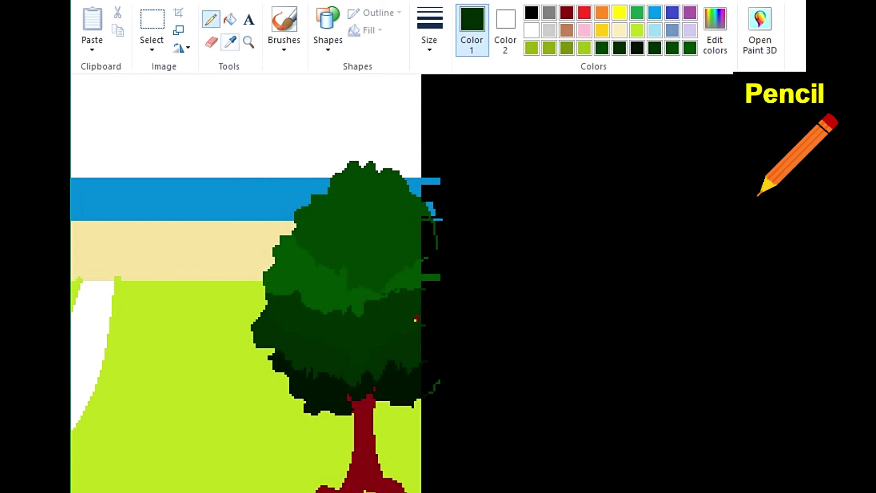
{"action": "mouse_move", "coordinate": [297, 230]}
{"action": "left_mouse_down"}
{"action": "mouse_move", "coordinate": [346, 242]}
{"action": "mouse_move", "coordinate": [413, 234]}
{"action": "left_mouse_up"}
{"action": "left_click", "coordinate": [230, 19]}
{"action": "left_click", "coordinate": [346, 269]}
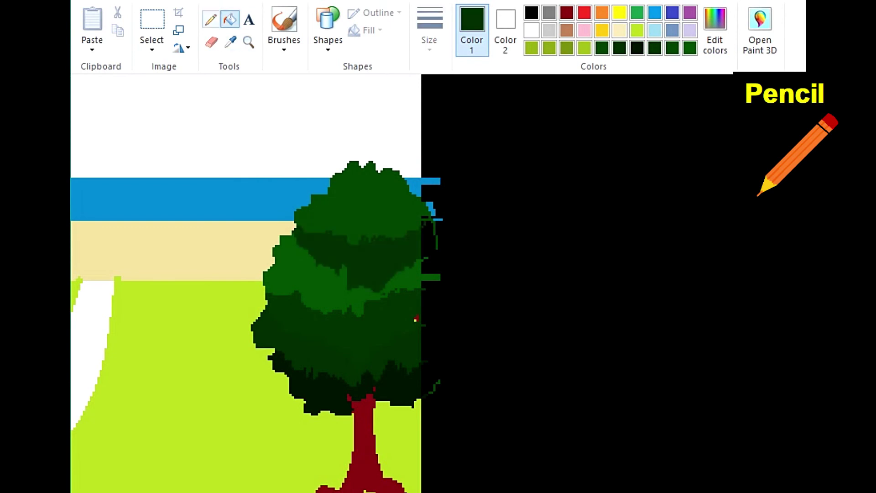
Step: Outline a highlight band across the upper crown in the lighter green and fill it
{"action": "left_click", "coordinate": [210, 19]}
{"action": "left_click", "coordinate": [231, 42]}
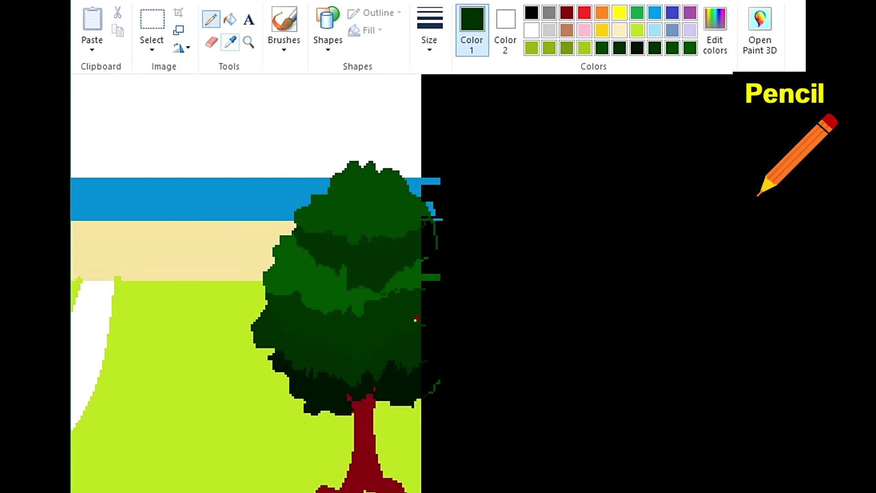
{"action": "left_click", "coordinate": [361, 192]}
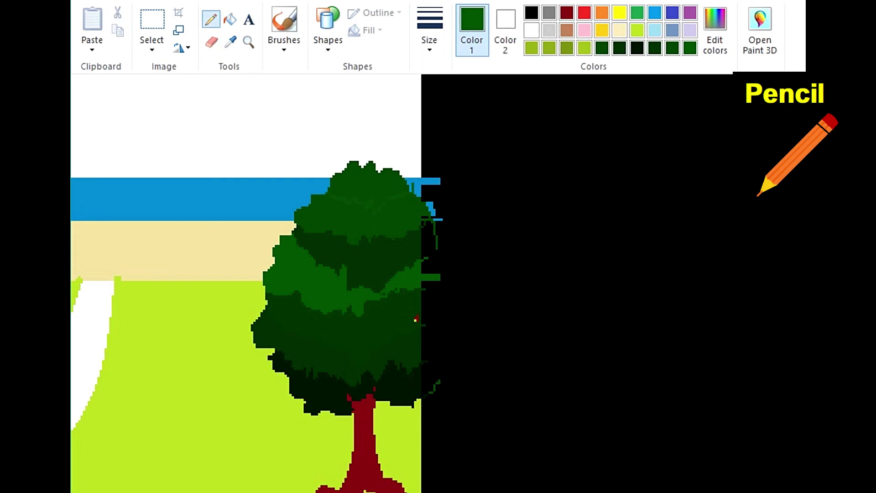
{"action": "left_click", "coordinate": [230, 19]}
{"action": "left_click", "coordinate": [356, 218]}
{"action": "left_click", "coordinate": [637, 12]}
{"action": "left_click", "coordinate": [368, 180]}
{"action": "key", "text": "ctrl+z"}
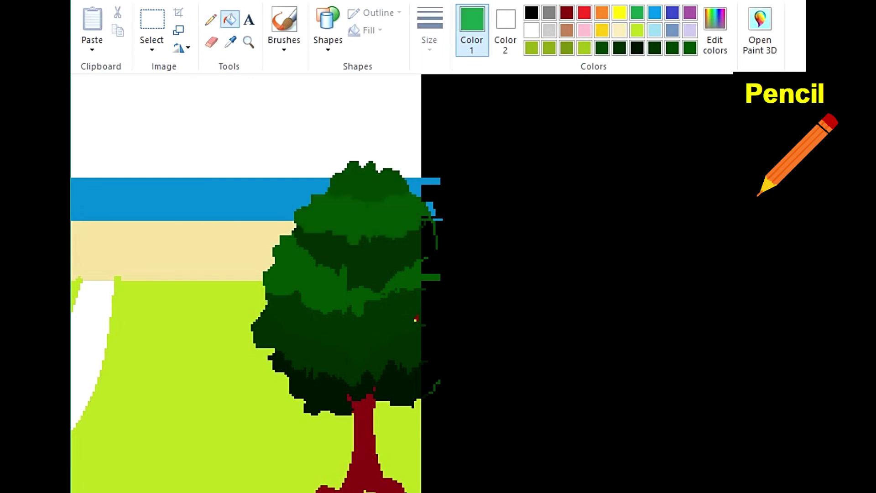
Step: Sample the sandy beige from the beach strip and outline a ragged verge along the road's edge on the tree side
{"action": "scroll", "coordinate": [246, 283], "scroll_direction": "down", "scroll_amount": 5}
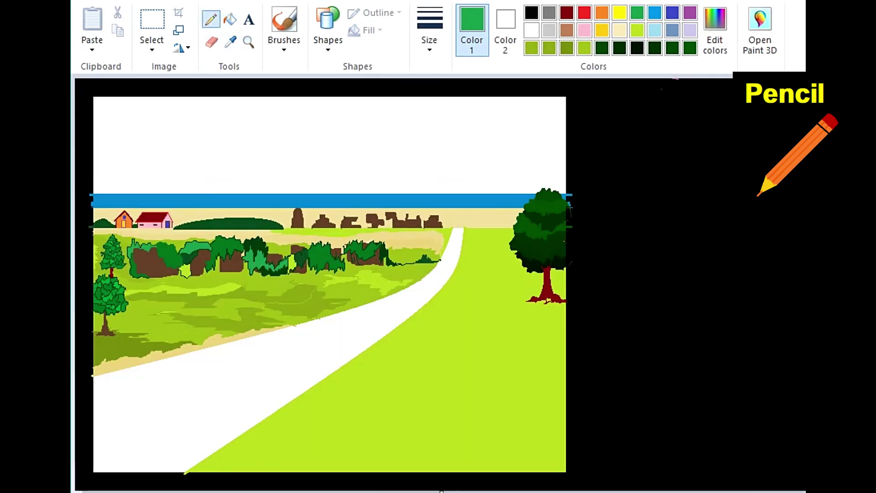
{"action": "left_click", "coordinate": [211, 19]}
{"action": "left_click", "coordinate": [230, 42]}
{"action": "left_click", "coordinate": [483, 216]}
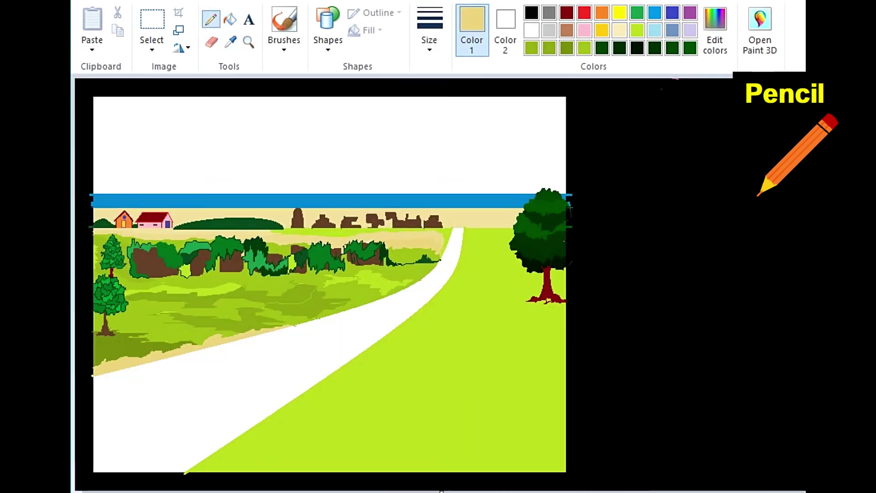
{"action": "left_click_drag", "start_coordinate": [225, 471], "coordinate": [317, 406]}
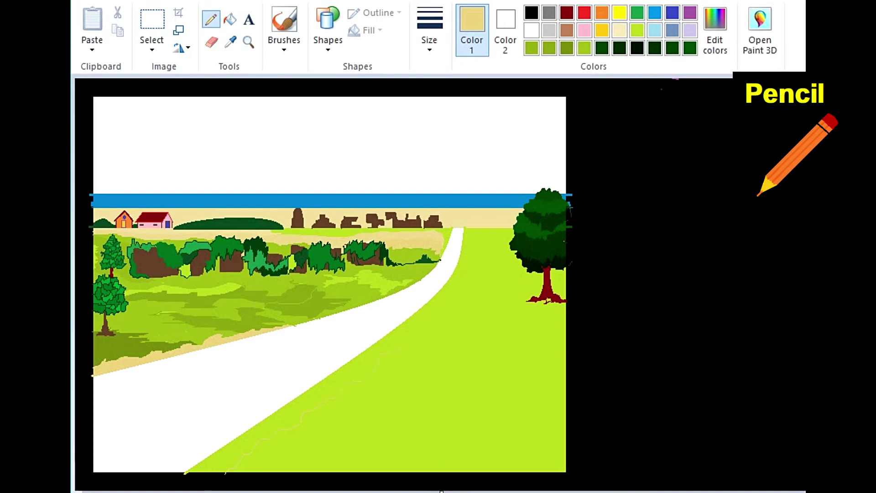
{"action": "left_click_drag", "start_coordinate": [401, 349], "coordinate": [444, 300]}
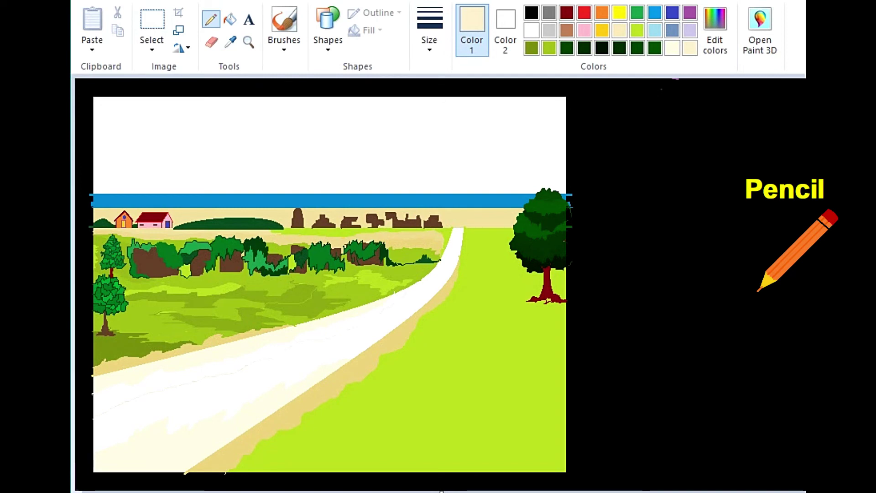
Step: Fill the outlined bands along the road's upper side and lower middle with pale cream
{"action": "left_click", "coordinate": [229, 19]}
{"action": "left_click", "coordinate": [151, 381]}
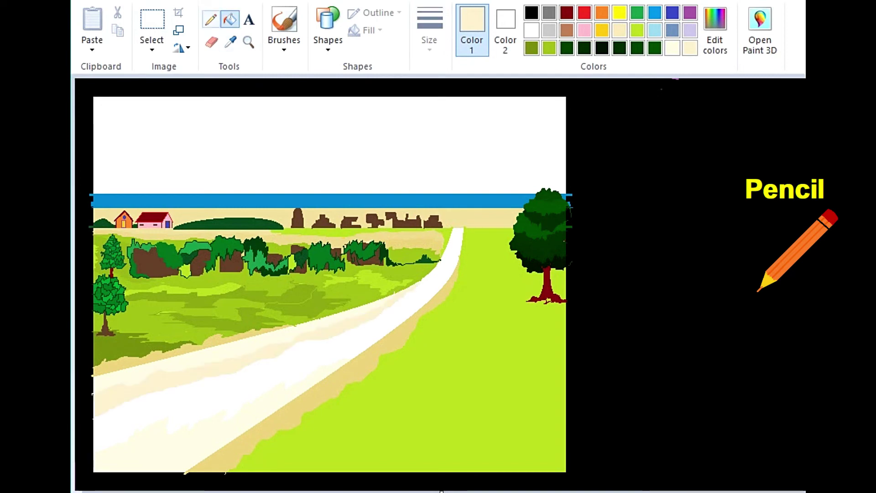
{"action": "left_click", "coordinate": [211, 19]}
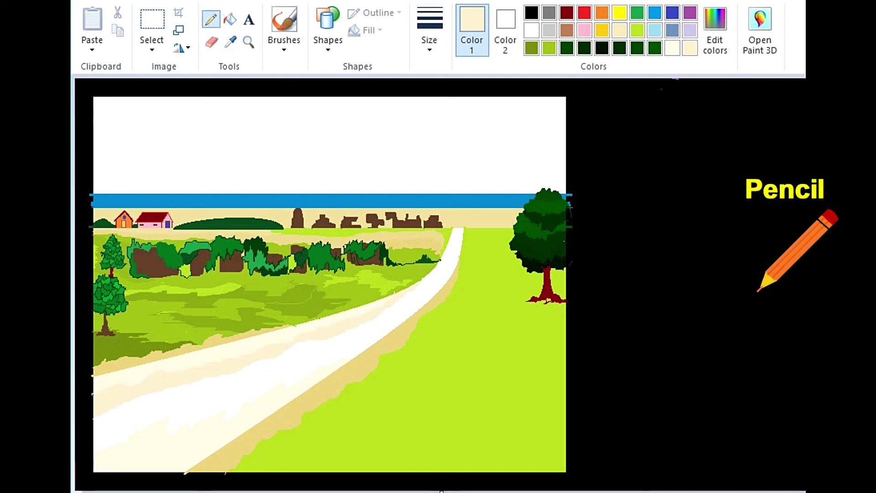
{"action": "left_click", "coordinate": [230, 19]}
{"action": "left_click", "coordinate": [283, 393]}
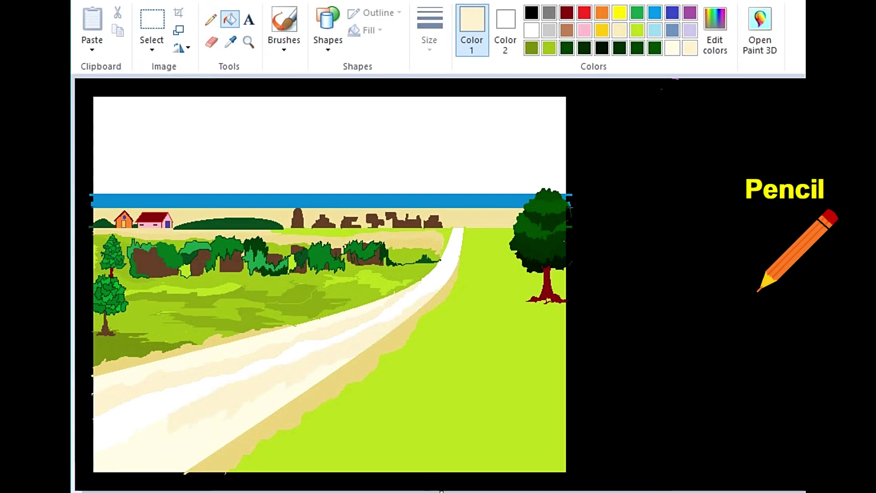
{"action": "left_click", "coordinate": [210, 19]}
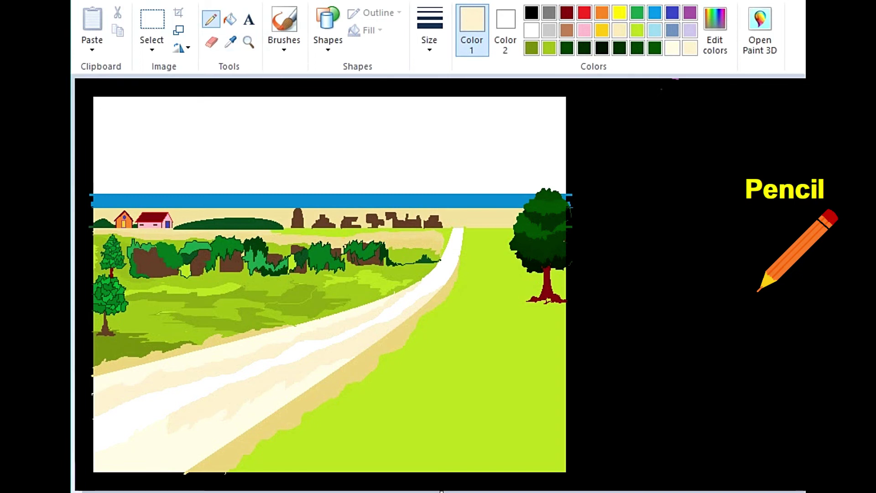
Step: Sample beige from the beach, close the outline at the road's far bend and fill the white middle band
{"action": "left_click", "coordinate": [230, 42]}
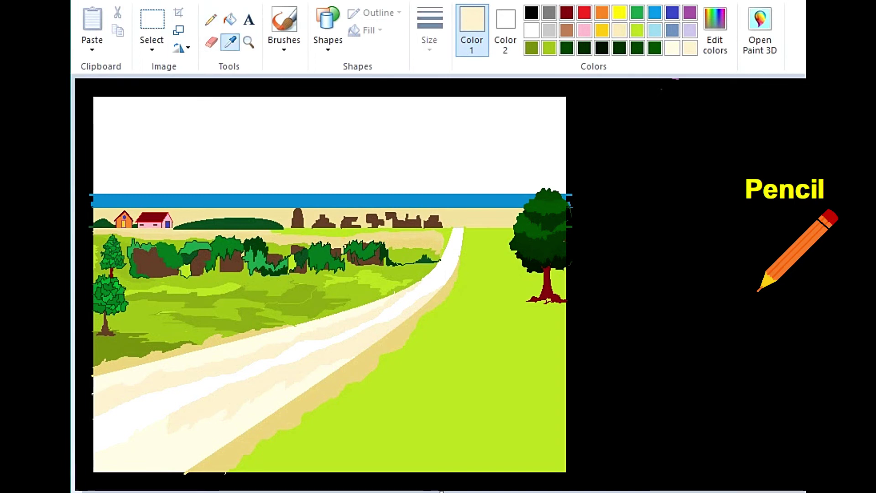
{"action": "left_click", "coordinate": [256, 218]}
{"action": "left_click_drag", "start_coordinate": [432, 285], "coordinate": [440, 274]}
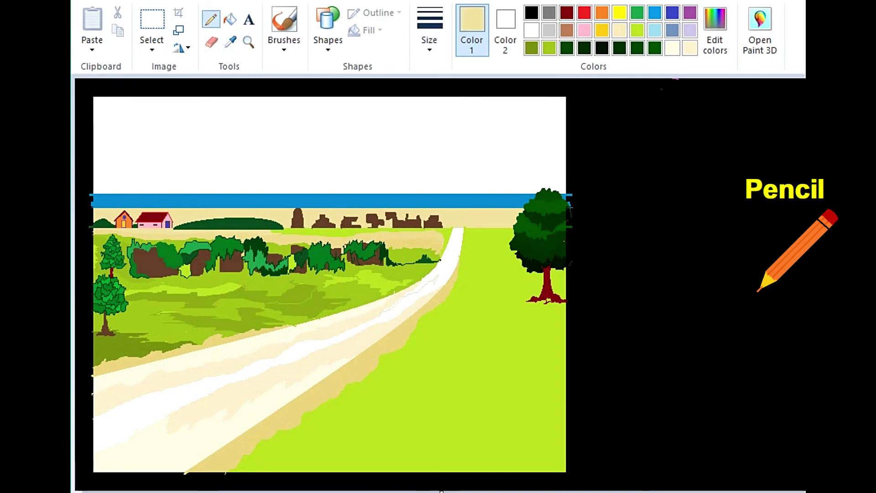
{"action": "left_click", "coordinate": [230, 19]}
{"action": "left_click", "coordinate": [262, 362]}
{"action": "left_click", "coordinate": [210, 19]}
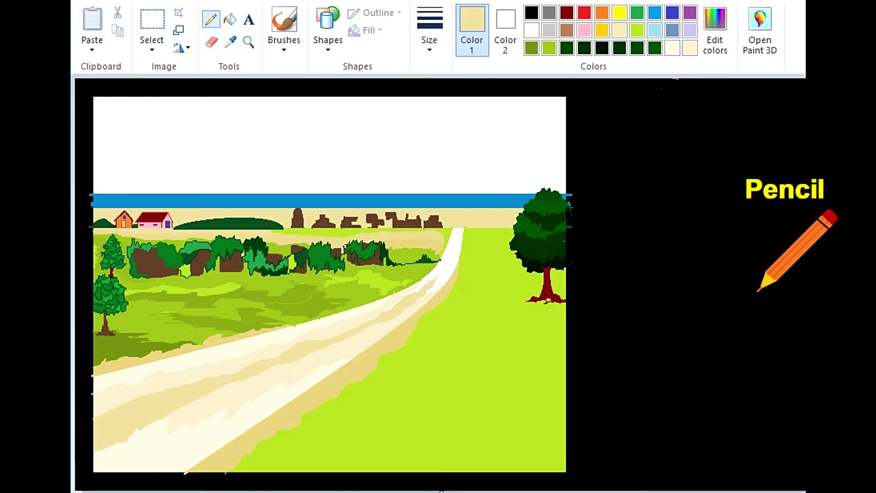
Step: Mix a lighter shade of the beige and refill the road's middle band with it
{"action": "left_click", "coordinate": [715, 30]}
{"action": "left_click_drag", "start_coordinate": [616, 182], "coordinate": [616, 178]}
{"action": "left_click", "coordinate": [295, 363]}
{"action": "left_click", "coordinate": [230, 19]}
{"action": "left_click", "coordinate": [191, 392]}
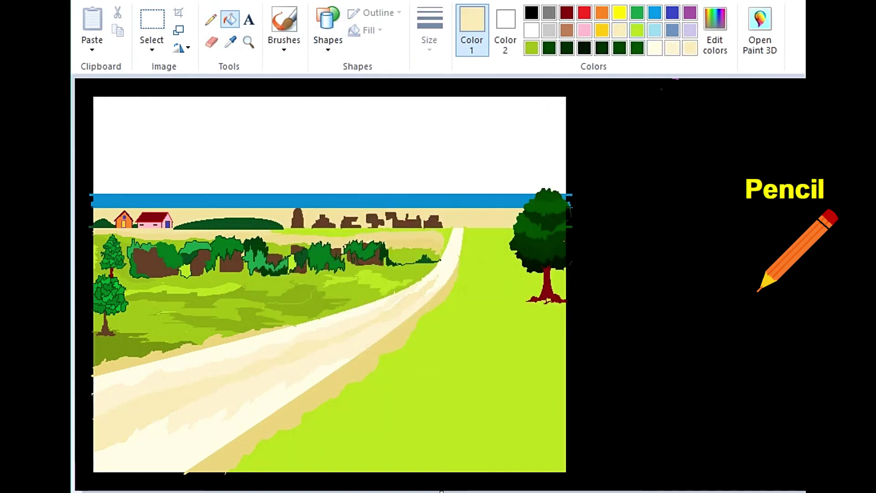
Step: Mix a darker sand shade, add it to the custom colours and refill the verge on the tree side of the road
{"action": "left_click", "coordinate": [714, 30]}
{"action": "left_click_drag", "start_coordinate": [615, 173], "coordinate": [616, 204]}
{"action": "left_click", "coordinate": [559, 364]}
{"action": "left_click", "coordinate": [295, 363]}
{"action": "left_click", "coordinate": [255, 436]}
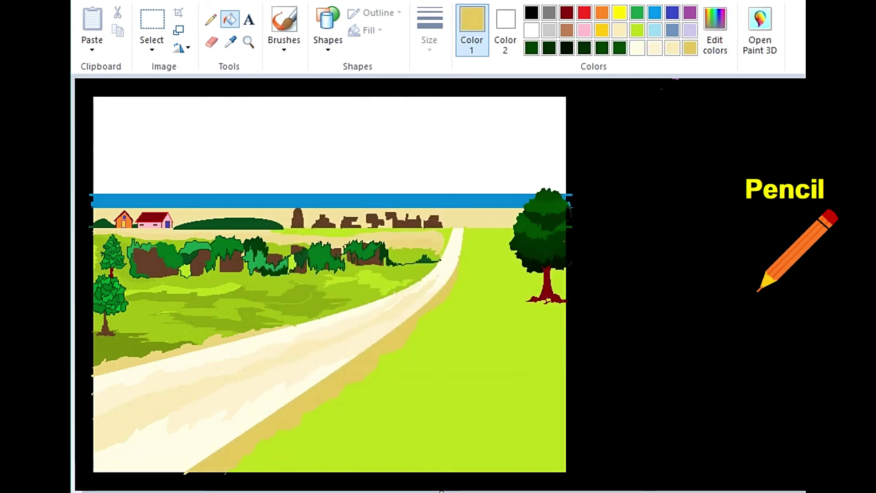
Step: Sample the medium green from the far meadow, outline a curved patch between the road's far end and the tree, and fill it
{"action": "left_click", "coordinate": [231, 42]}
{"action": "left_click", "coordinate": [406, 256]}
{"action": "left_click", "coordinate": [211, 19]}
{"action": "left_click", "coordinate": [248, 42]}
{"action": "left_click", "coordinate": [508, 236]}
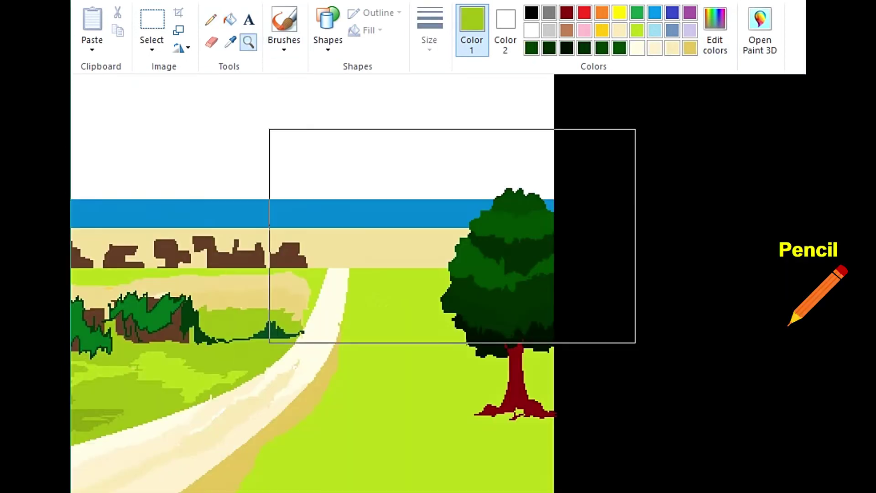
{"action": "left_click", "coordinate": [453, 313]}
{"action": "left_click", "coordinate": [211, 19]}
{"action": "mouse_move", "coordinate": [214, 323]}
{"action": "left_mouse_down"}
{"action": "mouse_move", "coordinate": [238, 253]}
{"action": "mouse_move", "coordinate": [264, 218]}
{"action": "mouse_move", "coordinate": [427, 205]}
{"action": "left_mouse_up"}
{"action": "mouse_move", "coordinate": [209, 373]}
{"action": "left_mouse_down"}
{"action": "mouse_move", "coordinate": [265, 333]}
{"action": "mouse_move", "coordinate": [322, 237]}
{"action": "mouse_move", "coordinate": [413, 249]}
{"action": "left_mouse_up"}
{"action": "left_click", "coordinate": [230, 19]}
{"action": "left_click", "coordinate": [320, 224]}
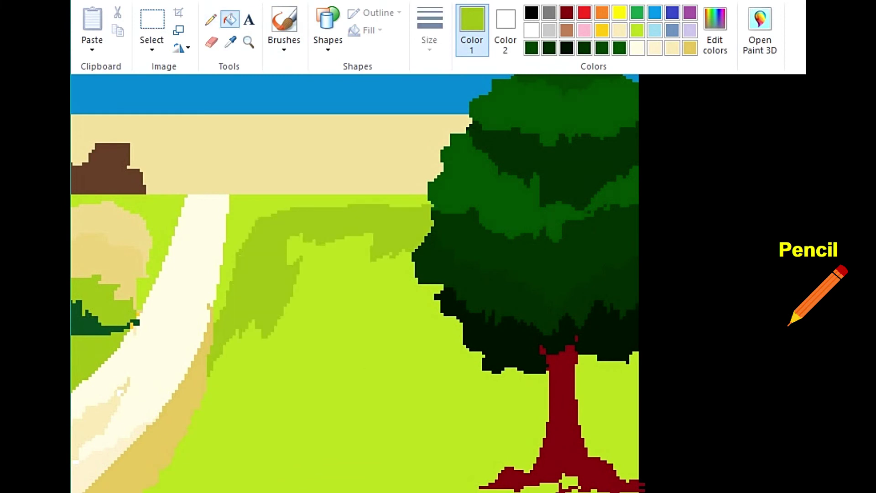
Step: Sample a darker green from the meadow across the road, outline a jagged shadow patch beside the large tree and fill it
{"action": "left_click", "coordinate": [211, 19]}
{"action": "scroll", "coordinate": [438, 283], "scroll_direction": "left", "scroll_amount": 10}
{"action": "left_click", "coordinate": [230, 42]}
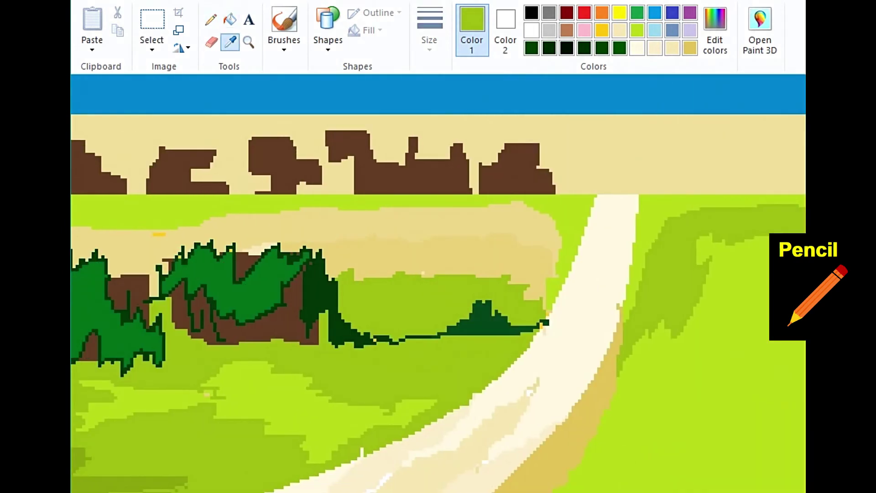
{"action": "left_click", "coordinate": [675, 274]}
{"action": "scroll", "coordinate": [438, 283], "scroll_direction": "right", "scroll_amount": 10}
{"action": "mouse_move", "coordinate": [413, 299]}
{"action": "left_mouse_down"}
{"action": "mouse_move", "coordinate": [381, 344]}
{"action": "mouse_move", "coordinate": [590, 440]}
{"action": "mouse_move", "coordinate": [492, 310]}
{"action": "mouse_move", "coordinate": [413, 299]}
{"action": "left_mouse_up"}
{"action": "left_click", "coordinate": [231, 19]}
{"action": "left_click", "coordinate": [456, 393]}
{"action": "scroll", "coordinate": [394, 283], "scroll_direction": "down", "scroll_amount": 3}
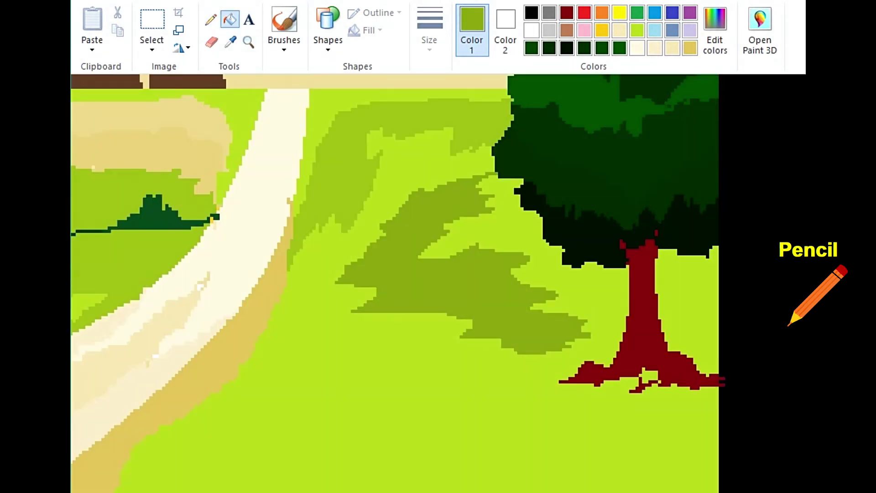
Step: Outline a jagged shadow below the large tree out to the picture's edge and fill it and the ground behind the trunk with olive green
{"action": "scroll", "coordinate": [395, 283], "scroll_direction": "down", "scroll_amount": 5}
{"action": "left_click", "coordinate": [210, 20]}
{"action": "mouse_move", "coordinate": [517, 296]}
{"action": "left_mouse_down"}
{"action": "mouse_move", "coordinate": [496, 331]}
{"action": "mouse_move", "coordinate": [507, 365]}
{"action": "mouse_move", "coordinate": [580, 399]}
{"action": "left_mouse_up"}
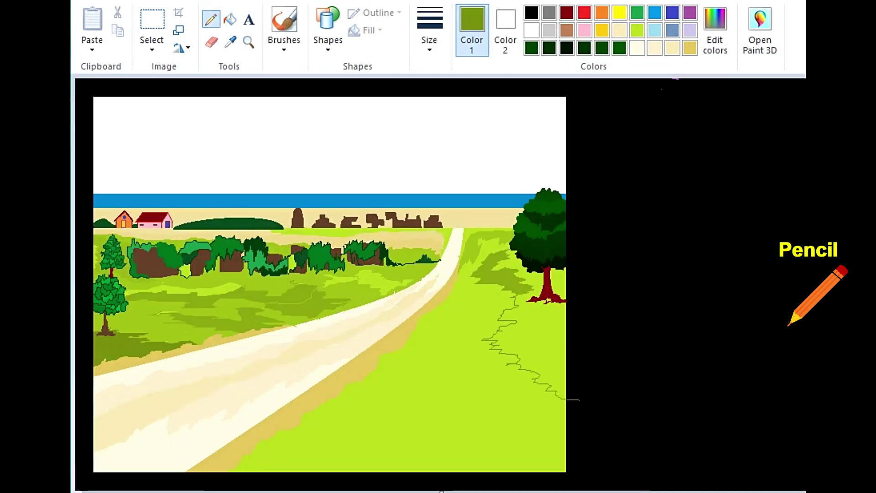
{"action": "left_click", "coordinate": [230, 20]}
{"action": "left_click", "coordinate": [534, 347]}
{"action": "left_click", "coordinate": [557, 292]}
Step: Outline a ragged patch between the road's bend and the tree's shadow and fill it with the mid-dark green
{"action": "left_click", "coordinate": [211, 19]}
{"action": "left_click_drag", "start_coordinate": [457, 273], "coordinate": [505, 305]}
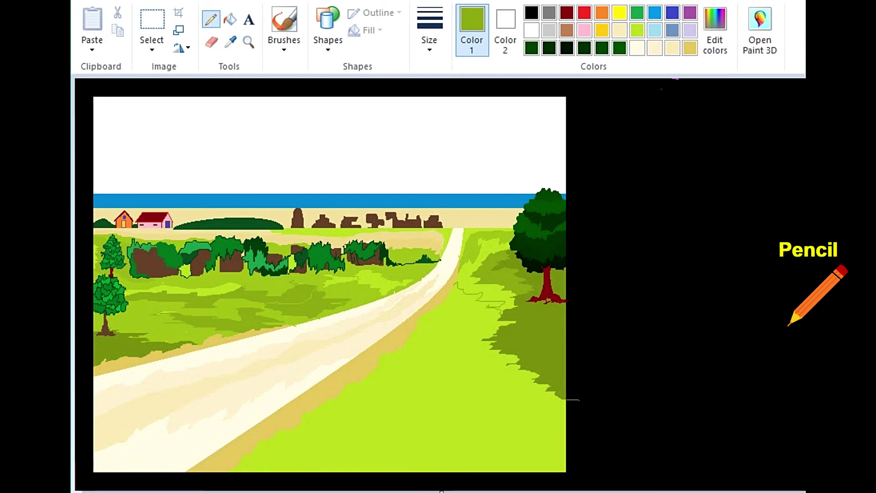
{"action": "left_click_drag", "start_coordinate": [410, 337], "coordinate": [465, 320]}
{"action": "left_click", "coordinate": [230, 19]}
{"action": "left_click", "coordinate": [455, 305]}
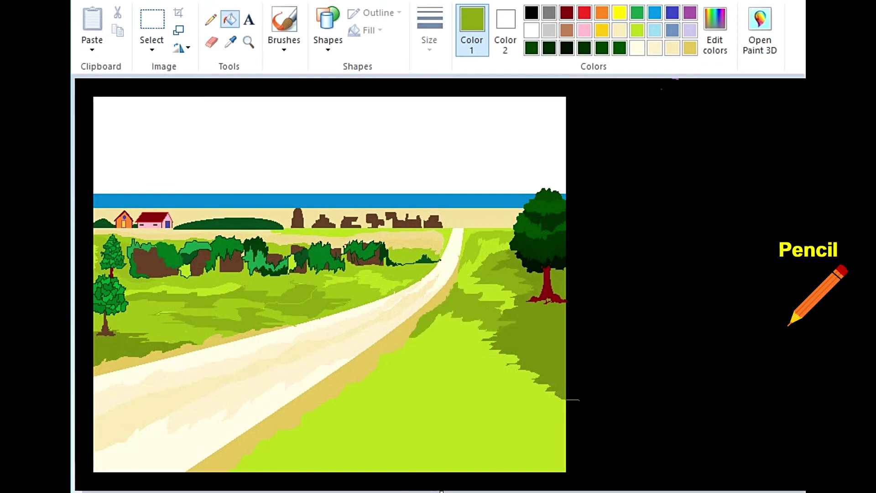
{"action": "left_click", "coordinate": [211, 20]}
Step: Sample a lighter green, outline a ragged grass strip along the sandy verge down to the picture's lower edge and fill it
{"action": "left_click", "coordinate": [230, 42]}
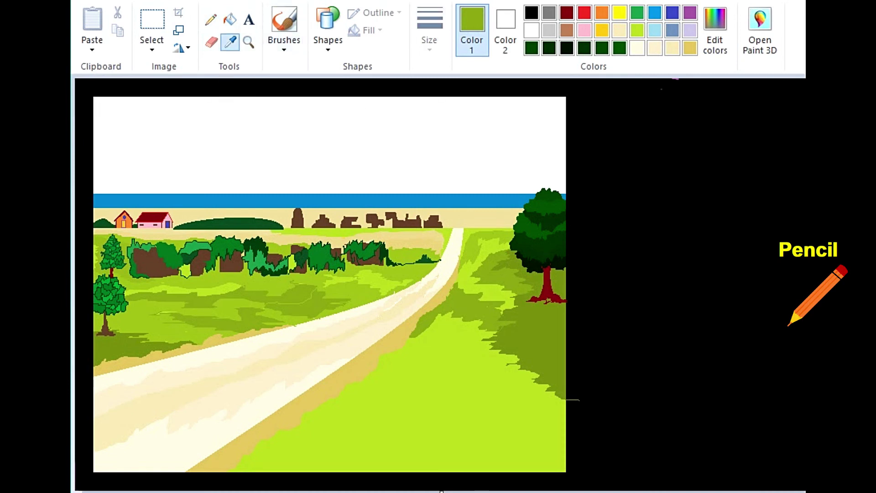
{"action": "left_click", "coordinate": [456, 411]}
{"action": "left_click_drag", "start_coordinate": [378, 373], "coordinate": [301, 470]}
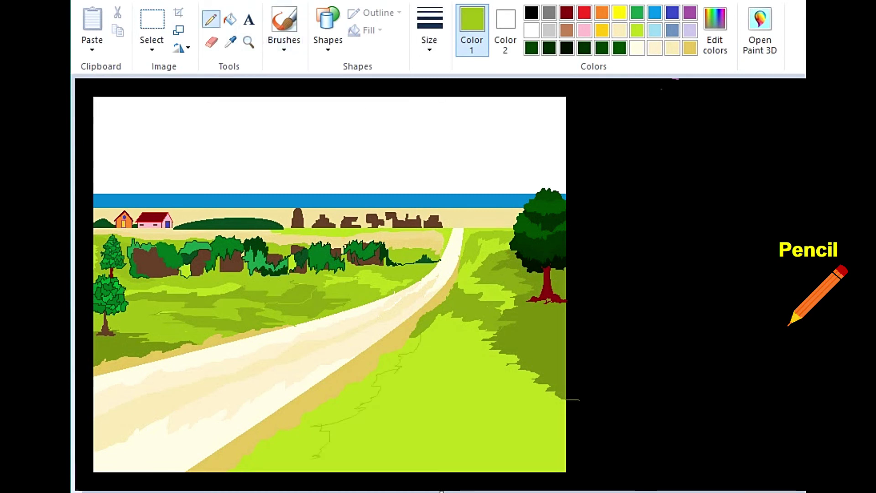
{"action": "left_click", "coordinate": [230, 19]}
{"action": "left_click", "coordinate": [310, 460]}
{"action": "left_click", "coordinate": [211, 19]}
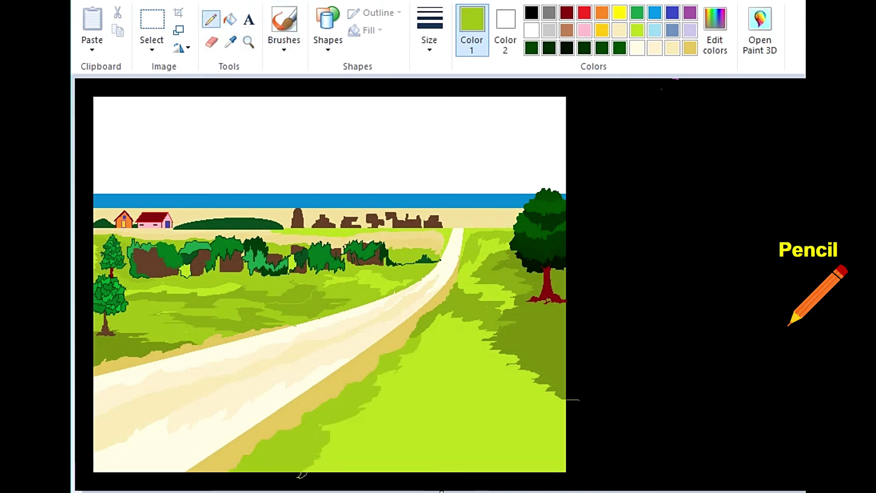
Step: Sample the olive green from the tree's shadow, outline a jagged band beside the roadside grass strip and fill it
{"action": "left_click", "coordinate": [229, 42]}
{"action": "left_click", "coordinate": [525, 355]}
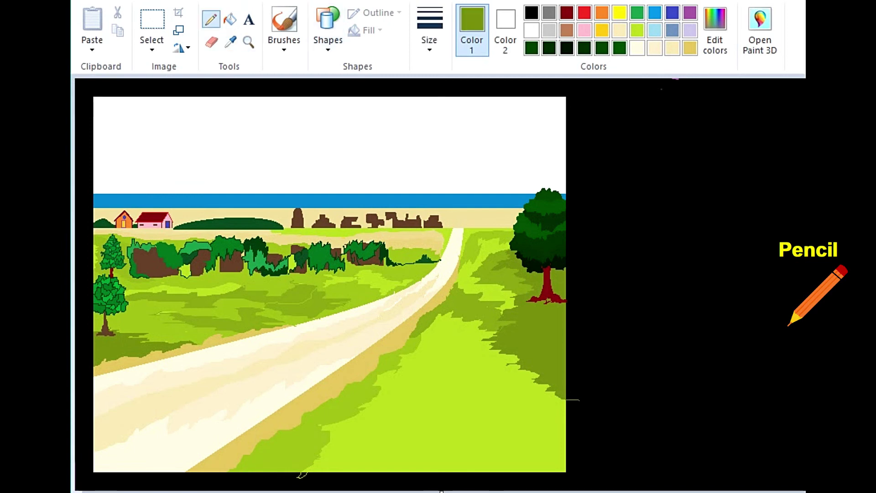
{"action": "mouse_move", "coordinate": [454, 315]}
{"action": "left_mouse_down"}
{"action": "mouse_move", "coordinate": [401, 450]}
{"action": "mouse_move", "coordinate": [458, 468]}
{"action": "left_mouse_up"}
{"action": "left_click", "coordinate": [230, 19]}
{"action": "left_click", "coordinate": [411, 388]}
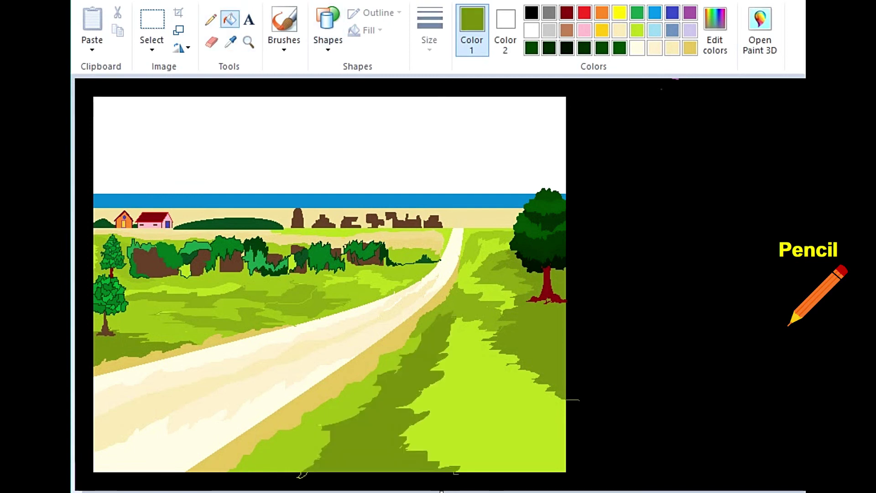
Step: Pick the lighter grass green, outline a ragged band next to the dark olive one and fill it
{"action": "left_click", "coordinate": [211, 19]}
{"action": "left_click", "coordinate": [230, 42]}
{"action": "left_click", "coordinate": [502, 365]}
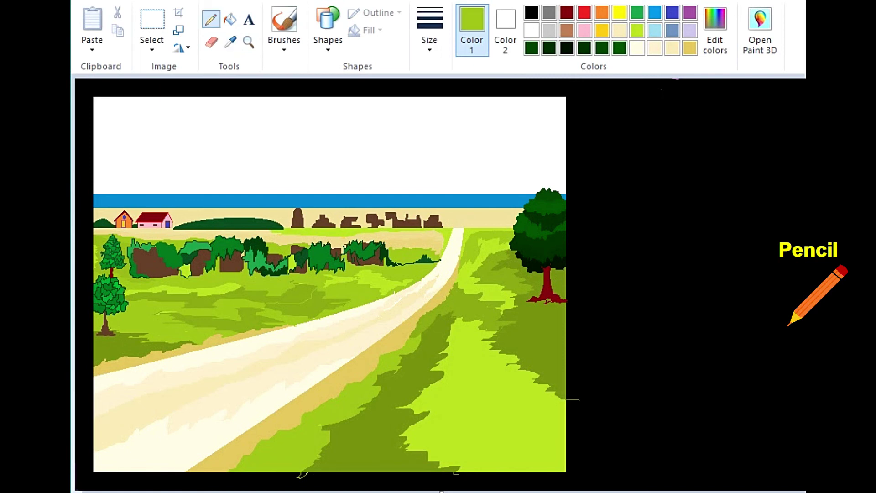
{"action": "mouse_move", "coordinate": [480, 356]}
{"action": "left_mouse_down"}
{"action": "mouse_move", "coordinate": [460, 381]}
{"action": "mouse_move", "coordinate": [461, 416]}
{"action": "mouse_move", "coordinate": [543, 476]}
{"action": "left_mouse_up"}
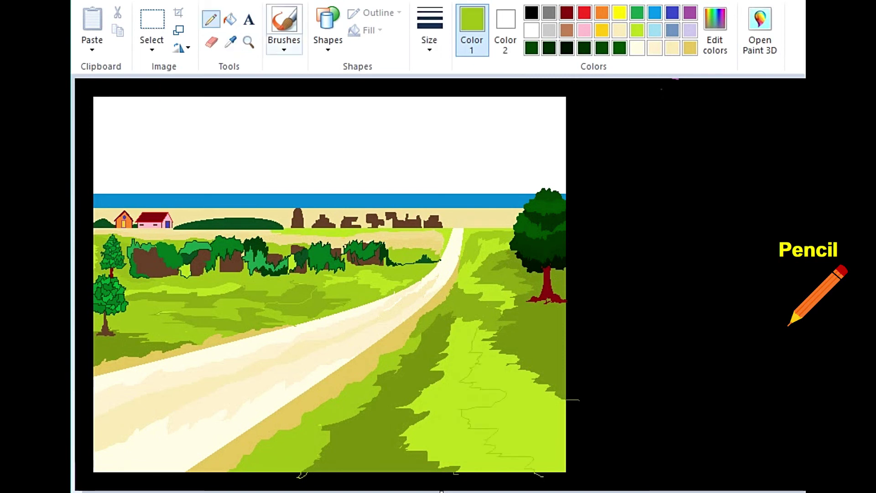
{"action": "left_click", "coordinate": [230, 19]}
{"action": "left_click", "coordinate": [449, 388]}
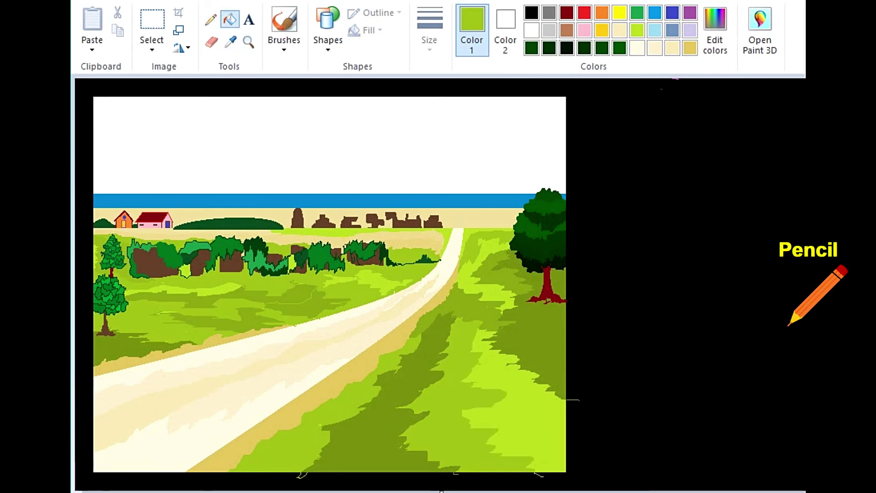
{"action": "left_click", "coordinate": [211, 19]}
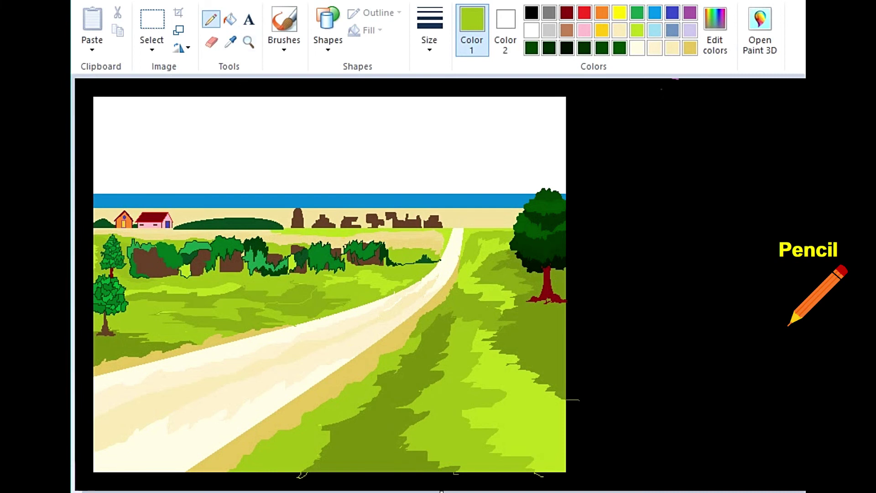
Step: Outline a ragged band along the large tree's shadow down to the lower corner and fill it with a medium olive green
{"action": "left_click", "coordinate": [230, 42]}
{"action": "left_click", "coordinate": [502, 365]}
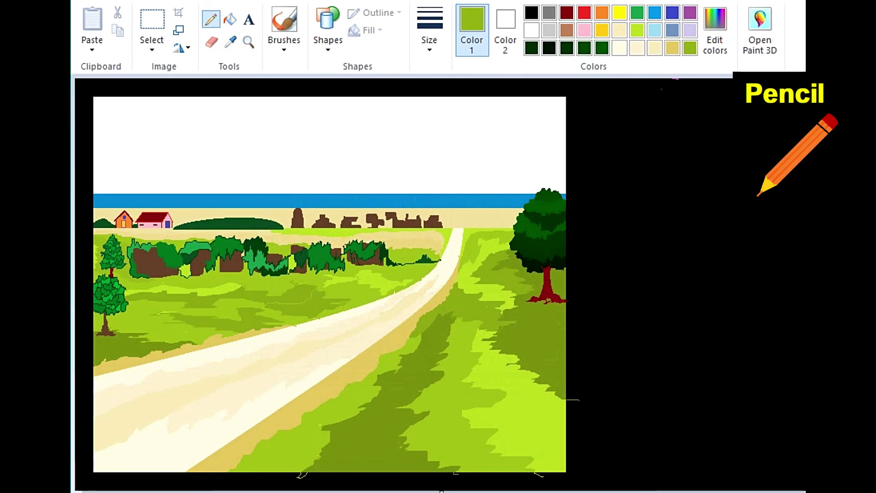
{"action": "mouse_move", "coordinate": [489, 351]}
{"action": "left_mouse_down"}
{"action": "mouse_move", "coordinate": [516, 377]}
{"action": "mouse_move", "coordinate": [520, 424]}
{"action": "mouse_move", "coordinate": [563, 454]}
{"action": "left_mouse_up"}
{"action": "left_click", "coordinate": [230, 19]}
{"action": "left_click", "coordinate": [548, 411]}
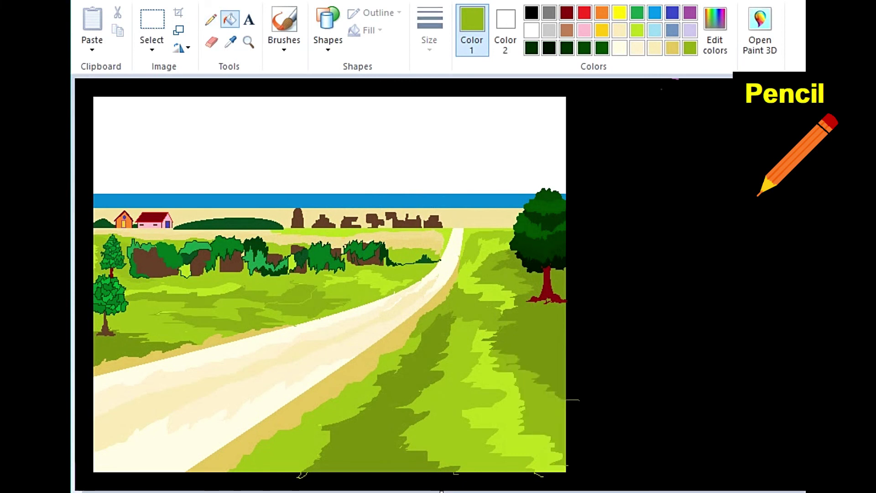
Step: Try to divide the dark olive band beside the road with a ragged line and fill its parts
{"action": "left_click", "coordinate": [211, 19]}
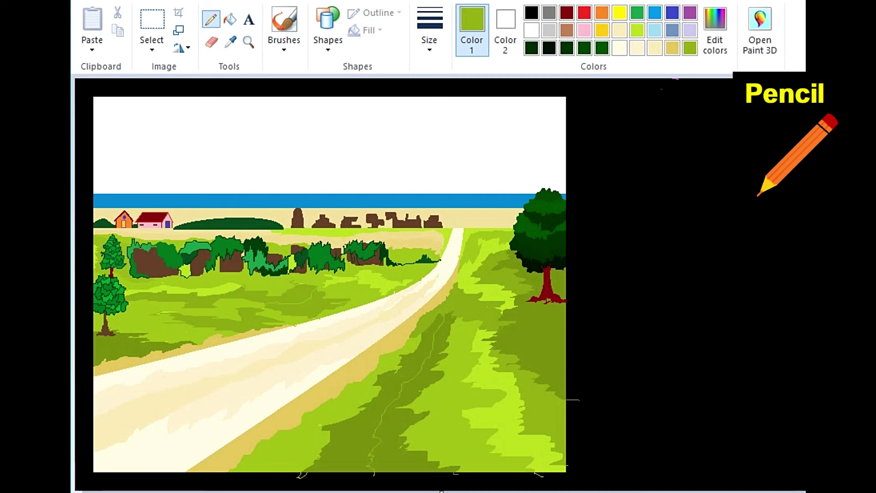
{"action": "left_click", "coordinate": [230, 19]}
{"action": "left_click", "coordinate": [401, 388]}
{"action": "left_click", "coordinate": [411, 365]}
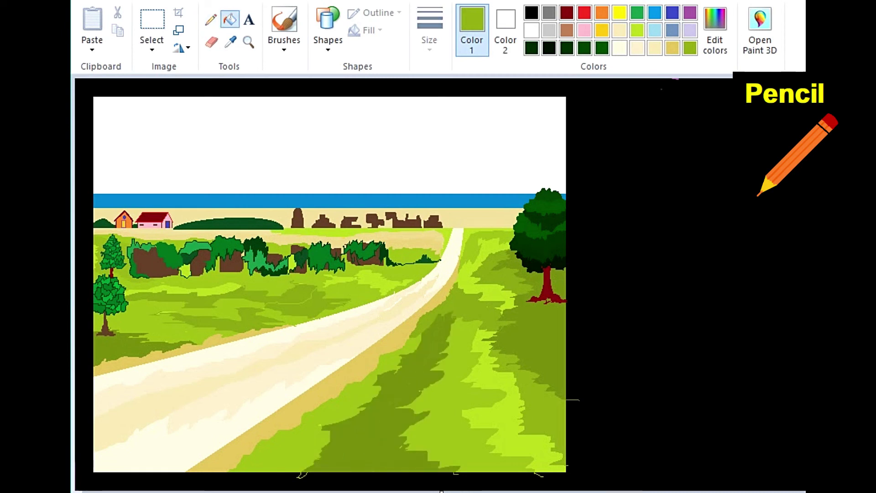
Step: Fill the bright patches between the road's far end and the tree with medium green and undo the fill on the bright foreground strip
{"action": "left_click", "coordinate": [483, 283]}
{"action": "left_click", "coordinate": [515, 402]}
{"action": "key", "text": "ctrl+z"}
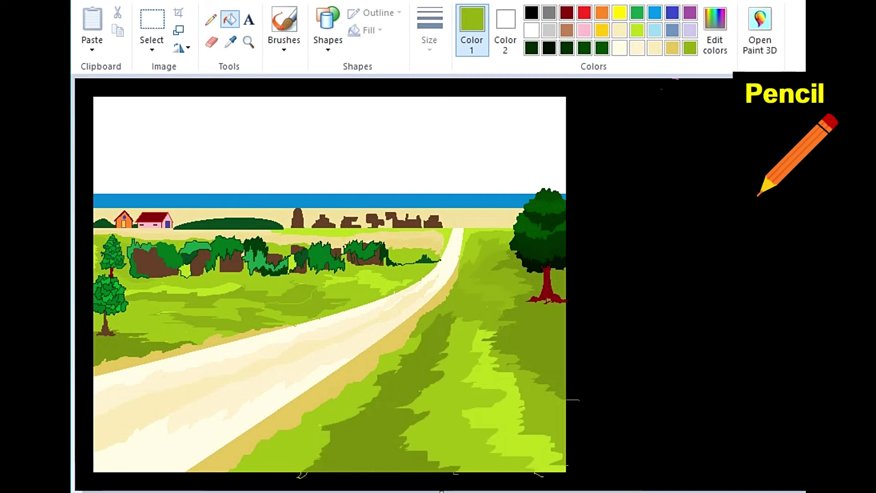
Step: Sample the dark olive green from the tree's shadow and fill the bright foreground strip with it
{"action": "left_click", "coordinate": [230, 42]}
{"action": "left_click", "coordinate": [533, 350]}
{"action": "left_click", "coordinate": [524, 433]}
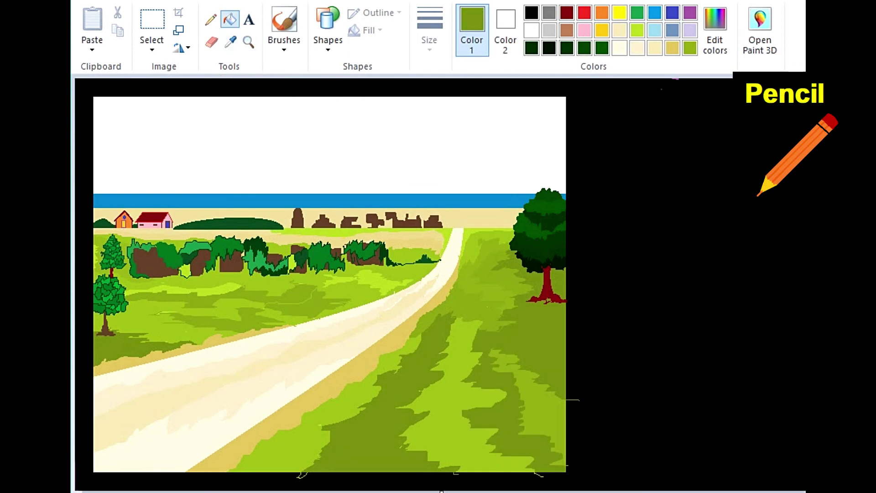
Step: Outline a ragged shadow patch on the meadow below the large tree's trunk and fill it with dark olive green
{"action": "left_click", "coordinate": [211, 19]}
{"action": "left_click", "coordinate": [248, 42]}
{"action": "left_click", "coordinate": [551, 293]}
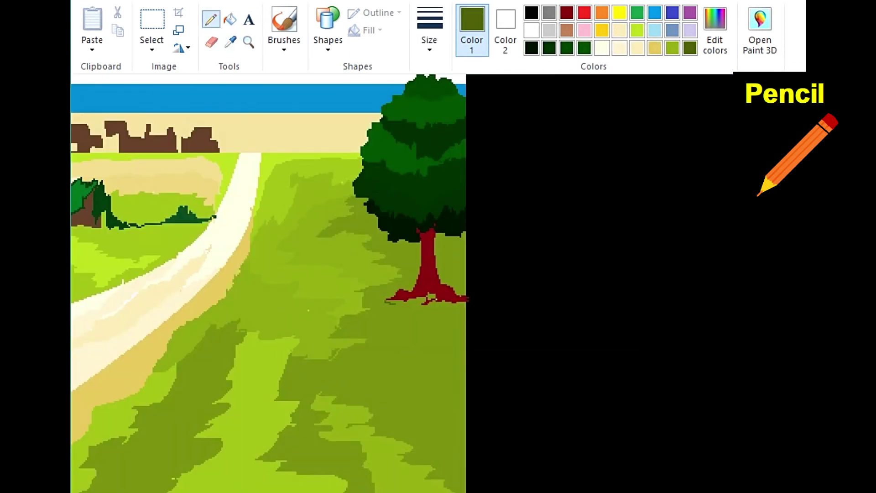
{"action": "mouse_move", "coordinate": [406, 340]}
{"action": "left_mouse_down"}
{"action": "mouse_move", "coordinate": [360, 358]}
{"action": "mouse_move", "coordinate": [408, 391]}
{"action": "mouse_move", "coordinate": [439, 444]}
{"action": "mouse_move", "coordinate": [474, 461]}
{"action": "left_mouse_up"}
{"action": "left_click_drag", "start_coordinate": [386, 365], "coordinate": [408, 417]}
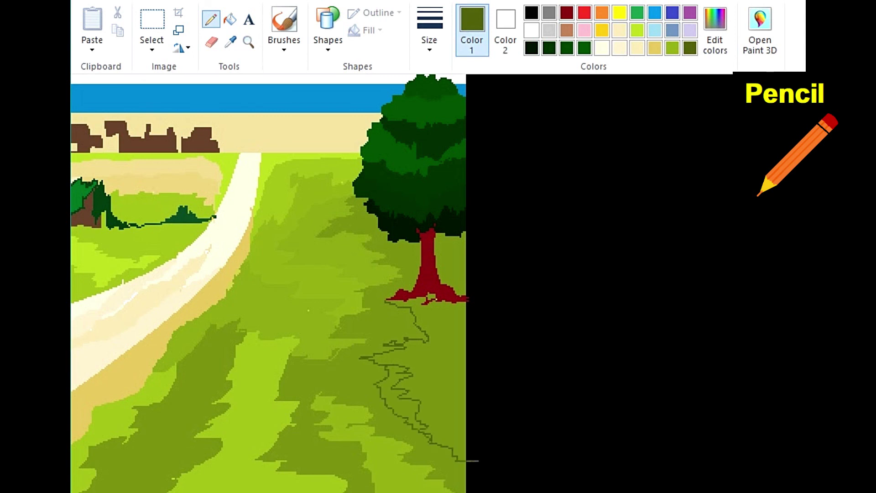
{"action": "left_click", "coordinate": [230, 19]}
{"action": "left_click", "coordinate": [437, 365]}
{"action": "key", "text": "ctrl+Page_Down"}
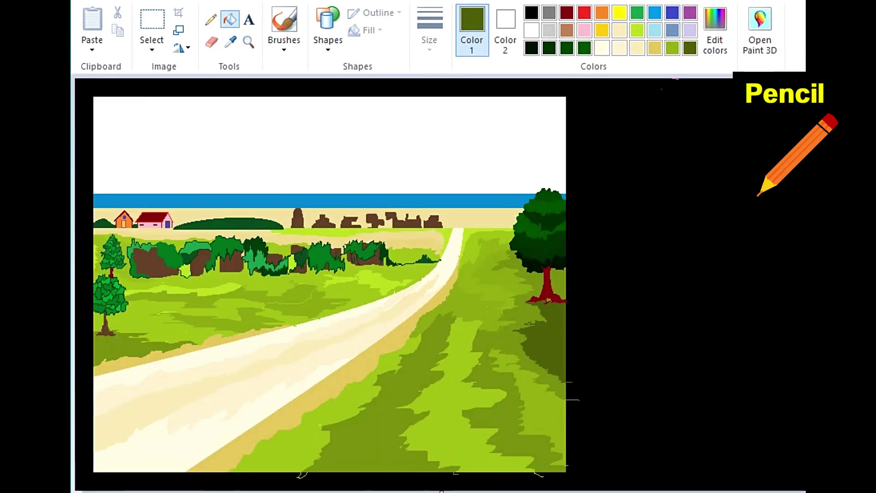
Step: Sample the brown of the distant silhouettes and draw two filled brown bush shapes on the sand between the road and large tree
{"action": "left_click", "coordinate": [249, 42]}
{"action": "left_click", "coordinate": [442, 192]}
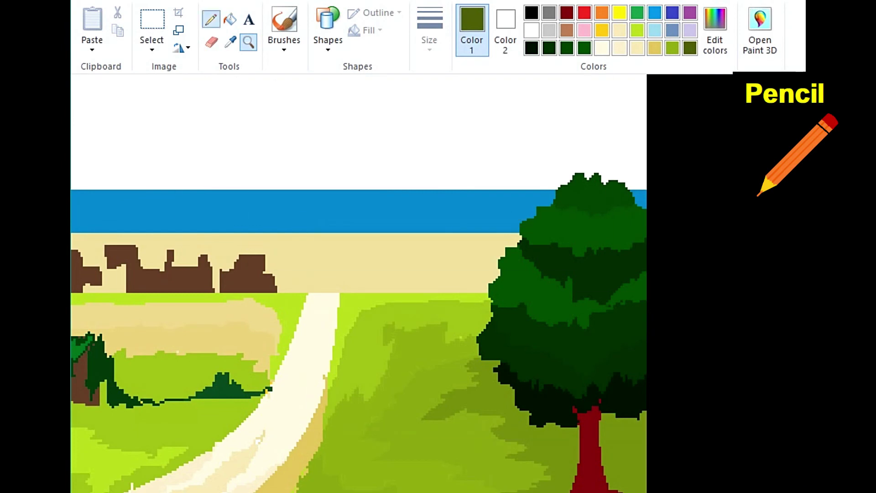
{"action": "left_click", "coordinate": [211, 19]}
{"action": "left_click", "coordinate": [230, 42]}
{"action": "left_click", "coordinate": [247, 274]}
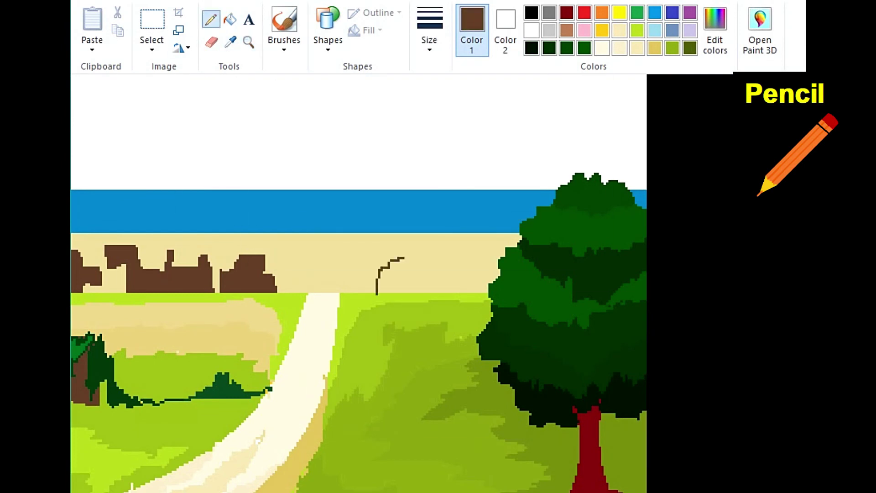
{"action": "mouse_move", "coordinate": [404, 258]}
{"action": "left_mouse_down"}
{"action": "mouse_move", "coordinate": [423, 292]}
{"action": "mouse_move", "coordinate": [441, 282]}
{"action": "mouse_move", "coordinate": [451, 255]}
{"action": "mouse_move", "coordinate": [503, 250]}
{"action": "left_mouse_up"}
{"action": "left_click", "coordinate": [230, 19]}
{"action": "left_click", "coordinate": [399, 278]}
{"action": "left_click", "coordinate": [470, 274]}
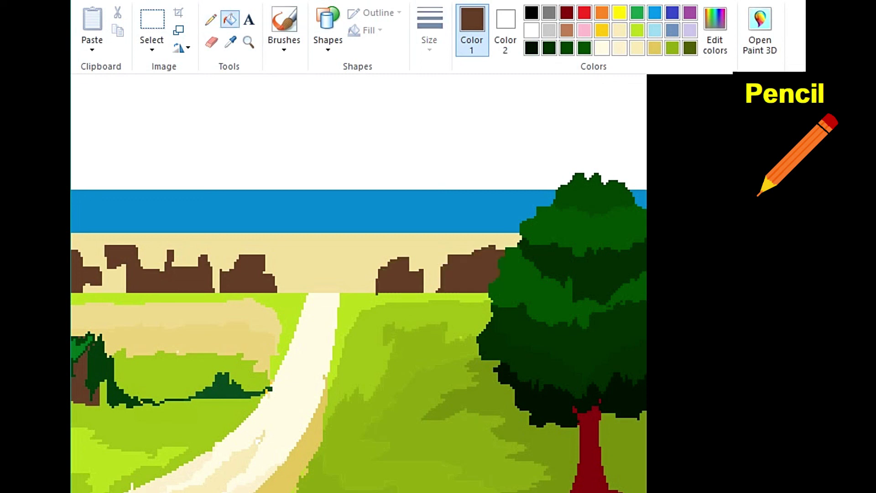
{"action": "left_click", "coordinate": [249, 42]}
{"action": "left_click", "coordinate": [470, 301]}
{"action": "left_click", "coordinate": [210, 19]}
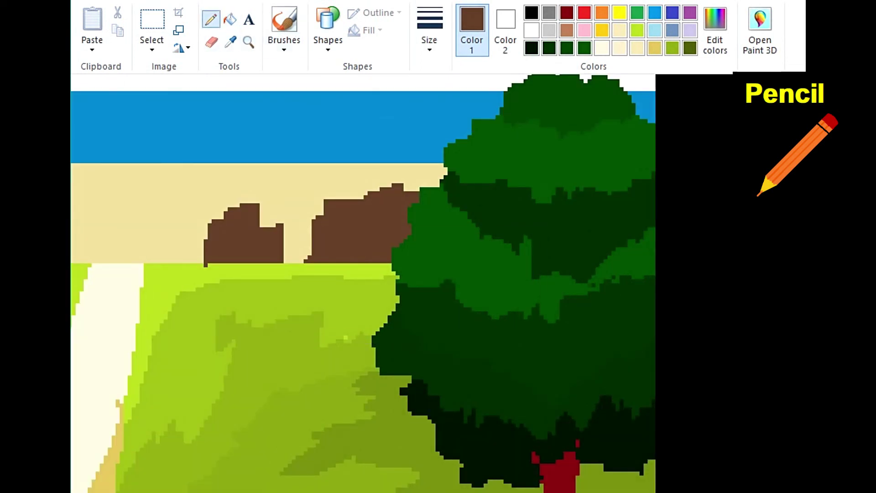
{"action": "key", "text": "ctrl+Page_Down"}
Step: Fill the white sky above the sea with light turquoise
{"action": "left_click", "coordinate": [229, 19]}
{"action": "left_click", "coordinate": [654, 30]}
{"action": "left_click", "coordinate": [319, 137]}
Step: Draw wavy pale haze bands across the sky above the sea and mix a pale blue with hue 129, saturation 155 and luminosity 204
{"action": "left_click", "coordinate": [210, 19]}
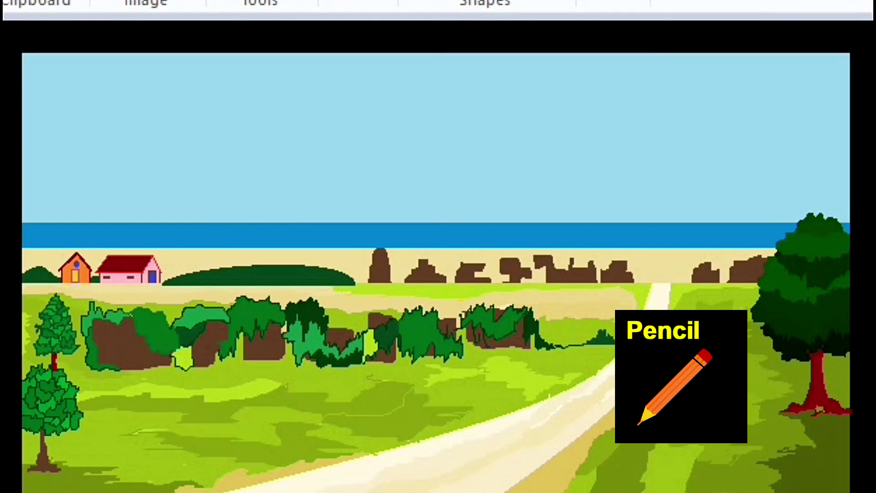
{"action": "mouse_move", "coordinate": [92, 187]}
{"action": "left_mouse_down"}
{"action": "mouse_move", "coordinate": [228, 186]}
{"action": "mouse_move", "coordinate": [370, 213]}
{"action": "mouse_move", "coordinate": [839, 207]}
{"action": "left_mouse_up"}
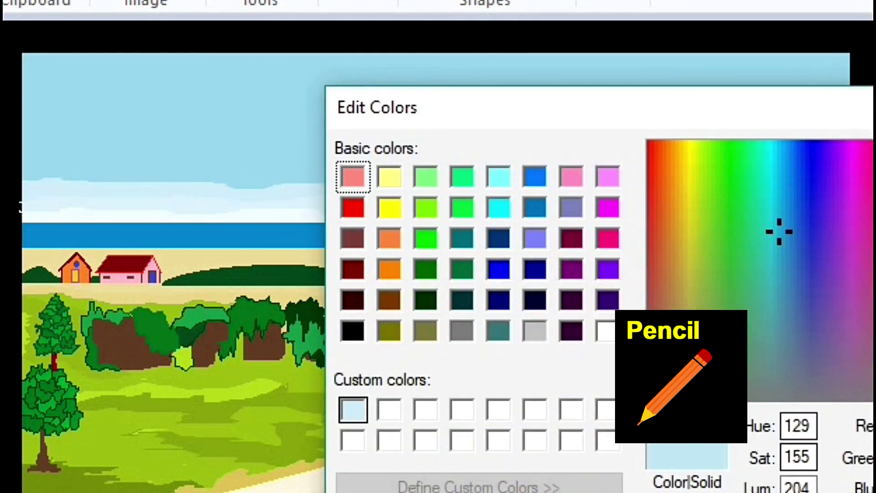
{"action": "key", "text": "Return"}
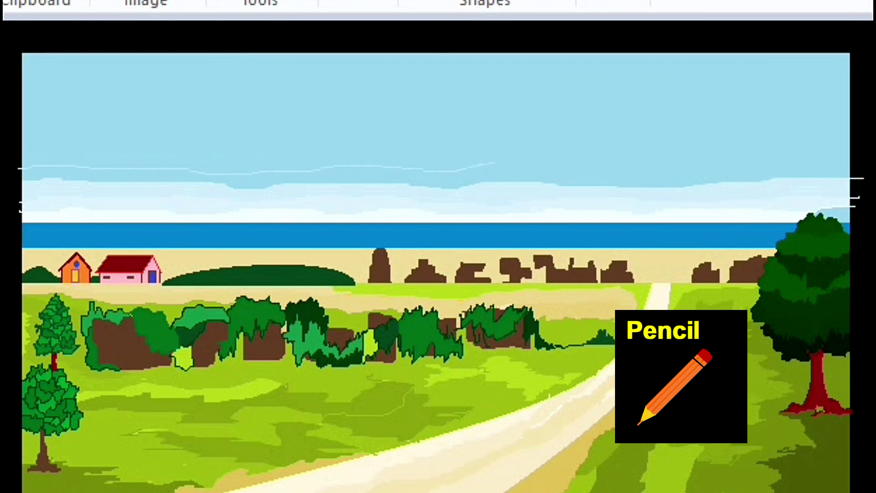